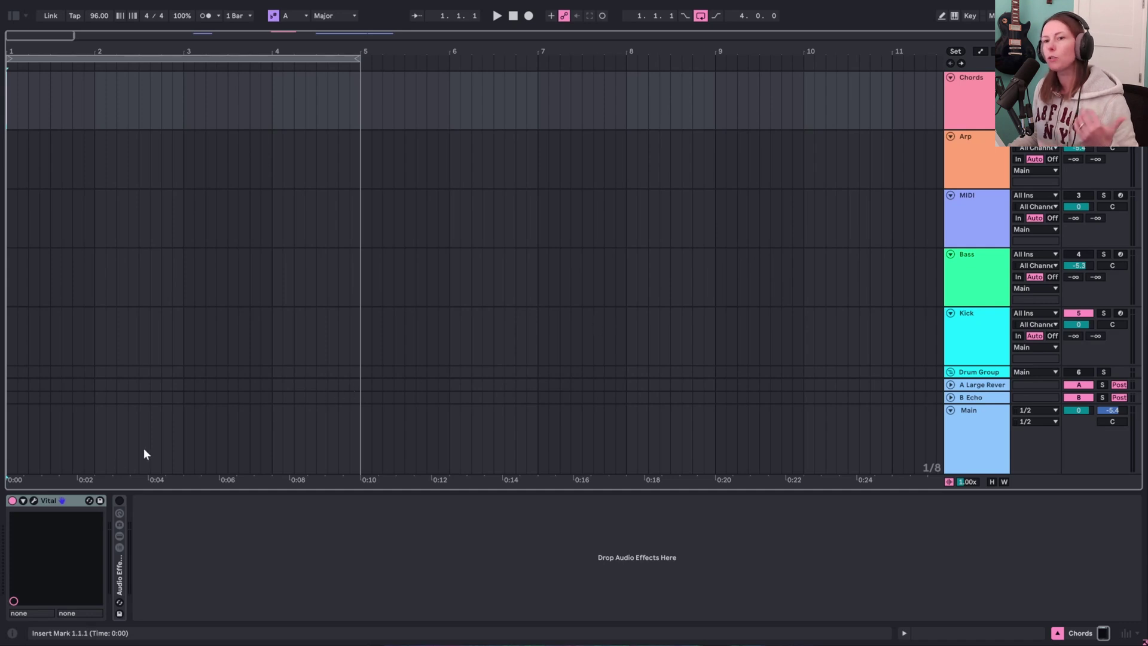
# - Open Vital on the Chords track and load Factory's Basic Shapes wavetable into Osc 1 at the saw frame, about 109.7
pyautogui.click(34, 501)
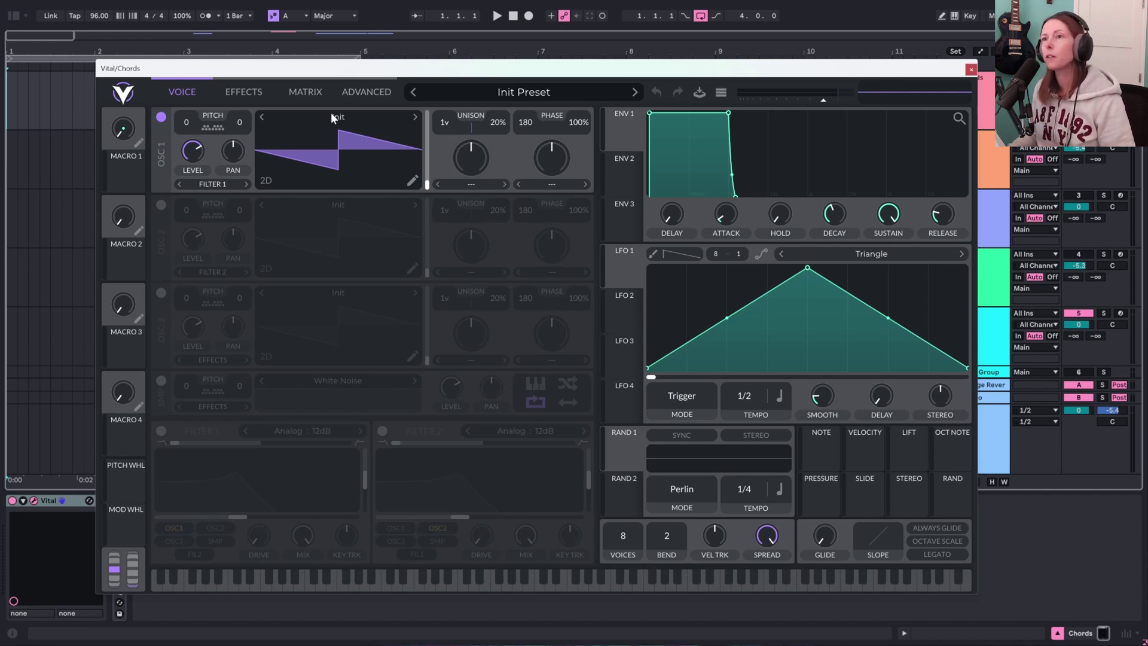
pyautogui.click(357, 114)
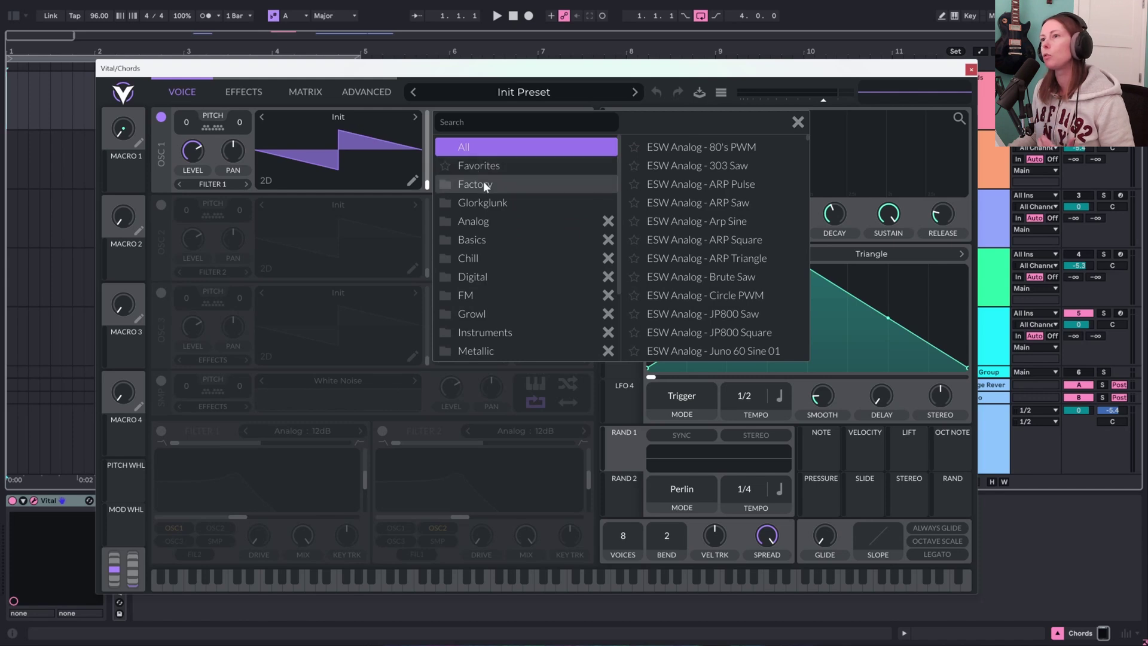
pyautogui.click(381, 117)
pyautogui.click(381, 120)
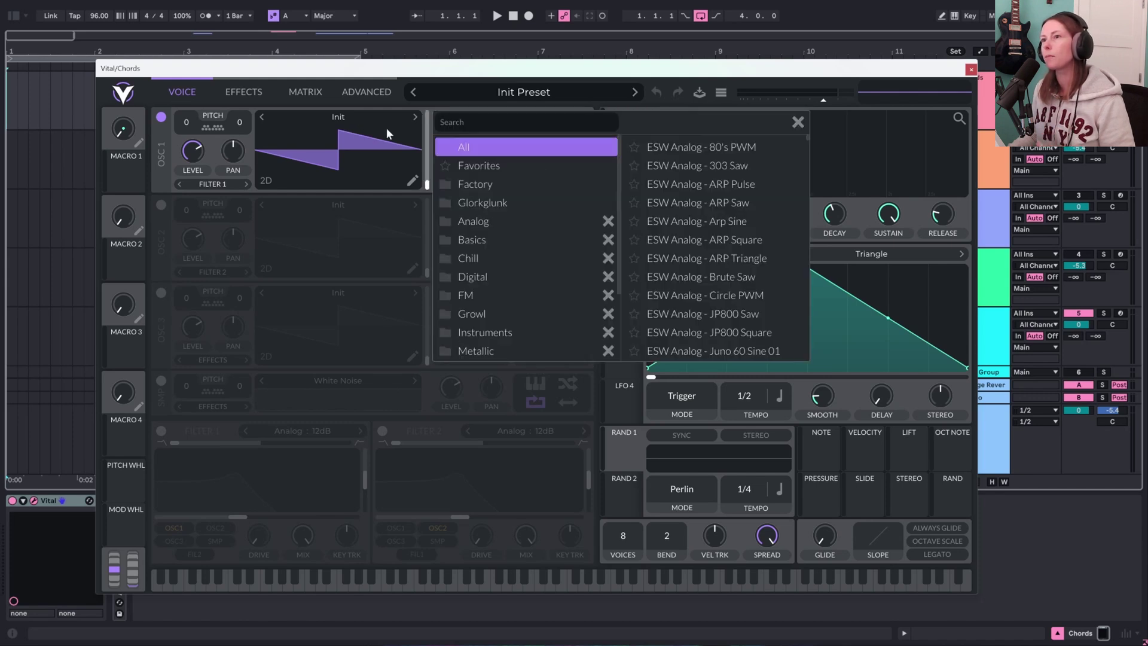
pyautogui.click(500, 168)
pyautogui.click(500, 183)
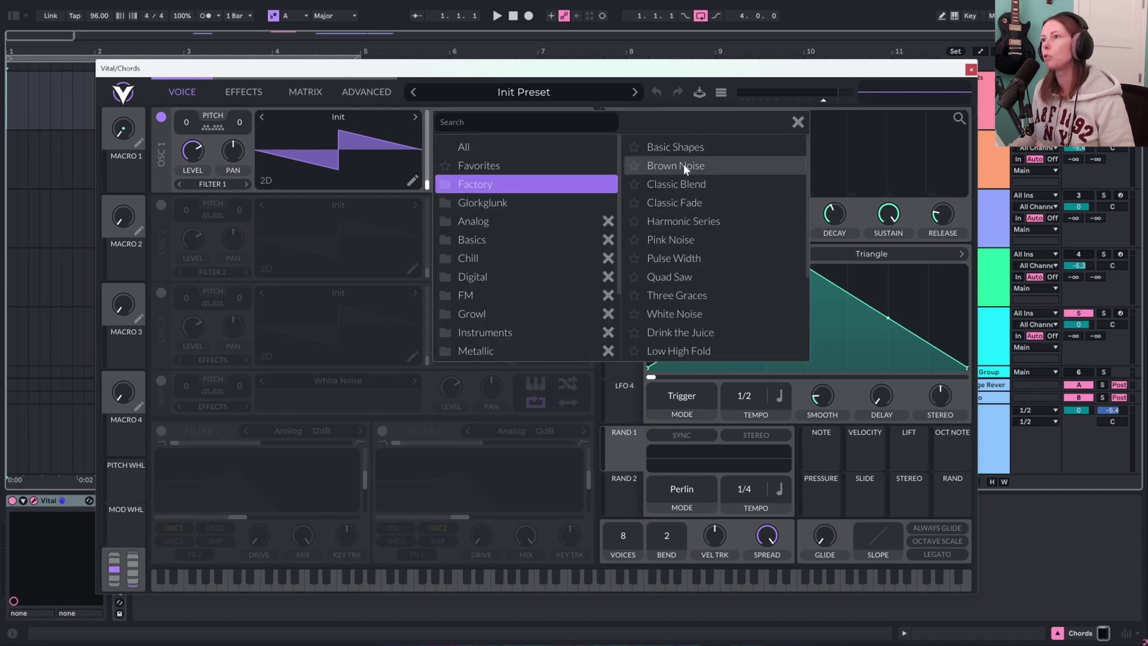
pyautogui.click(675, 147)
pyautogui.moveTo(426, 183); pyautogui.dragTo(434, 152)
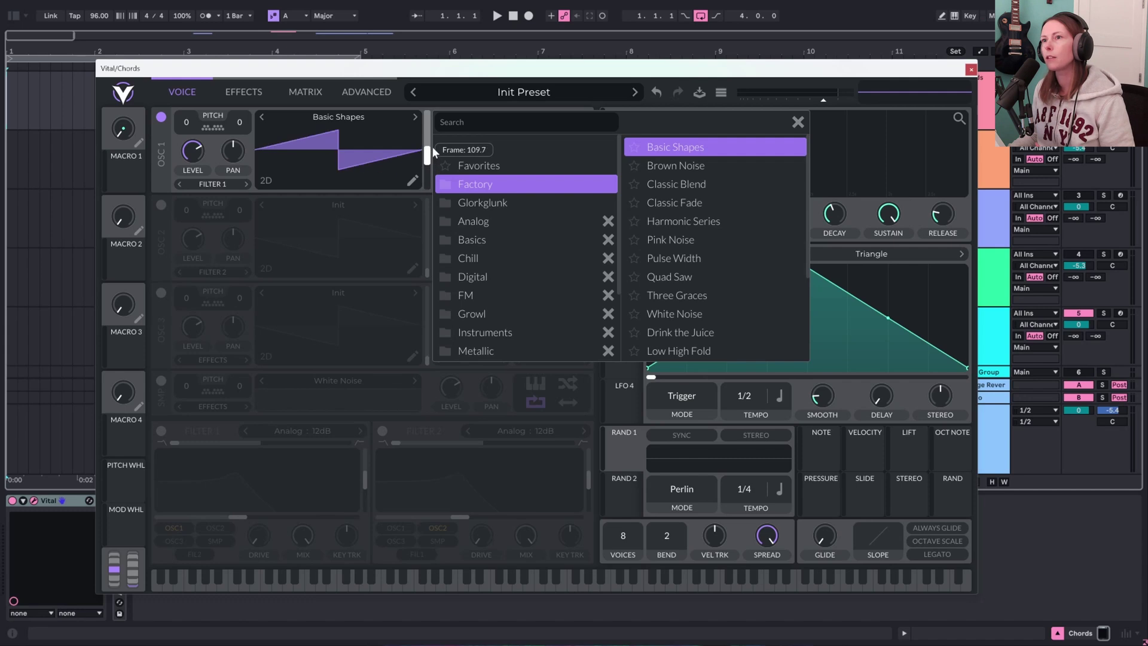
pyautogui.click(797, 122)
# - Enable Osc 2, load the Factory Basic Shapes wavetable and move its frame to the saw wave
pyautogui.click(161, 205)
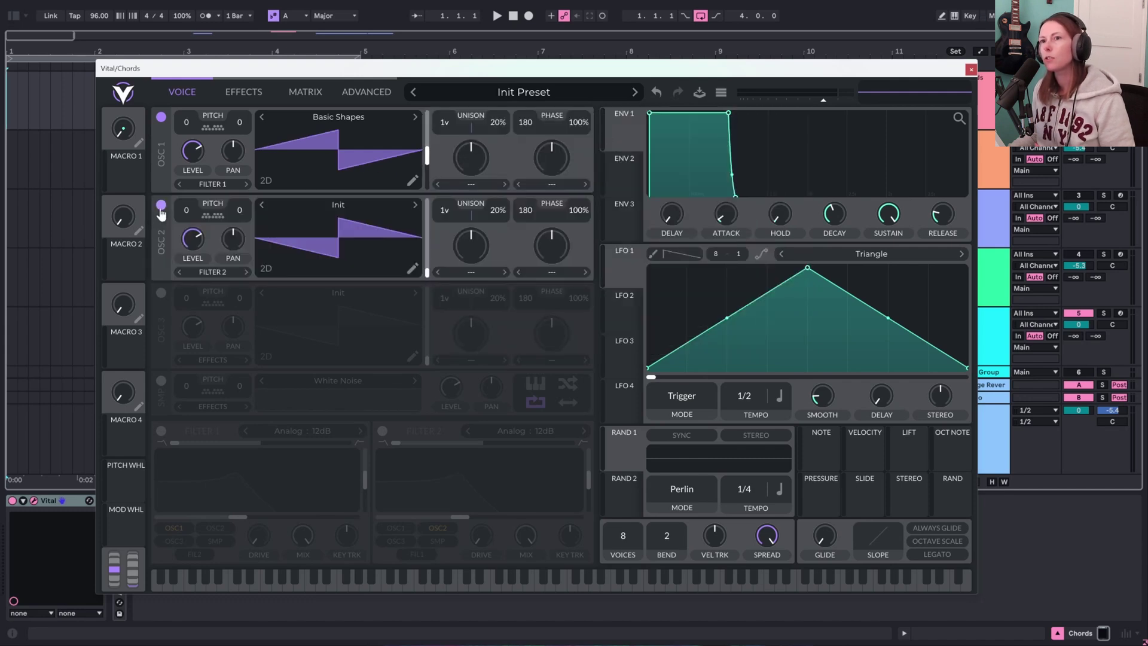
pyautogui.click(375, 204)
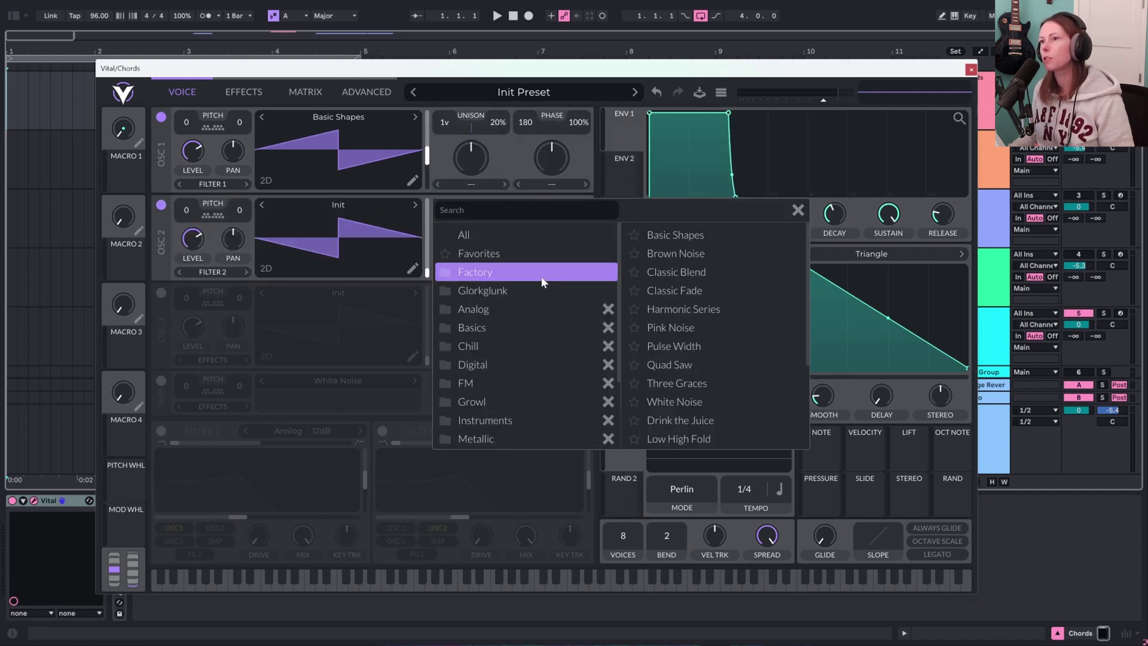
pyautogui.click(672, 239)
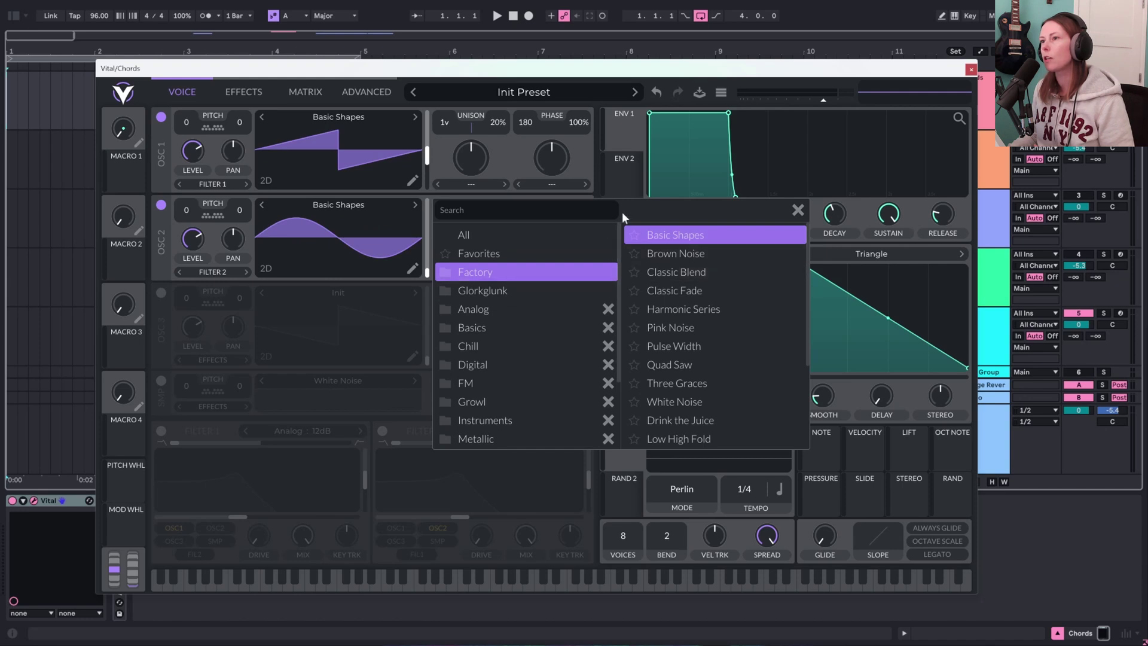
pyautogui.click(797, 210)
pyautogui.moveTo(427, 272); pyautogui.dragTo(428, 246)
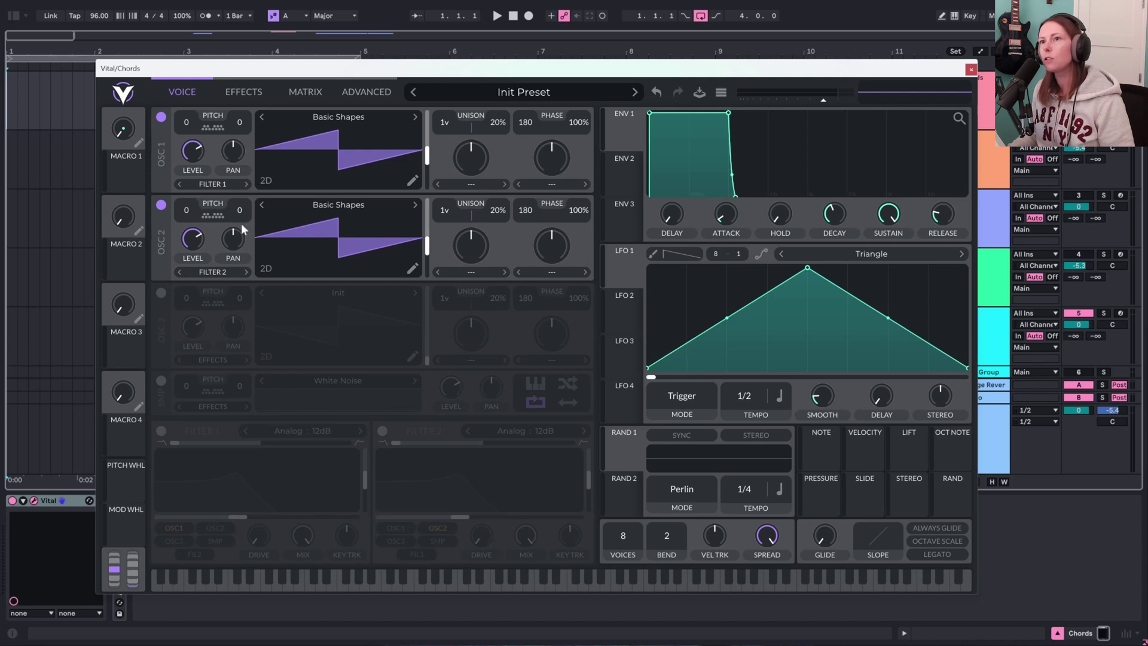
# - Enable Filter 1 as Analog : 24dB with low resonance, and route Osc 2 through it
pyautogui.click(161, 431)
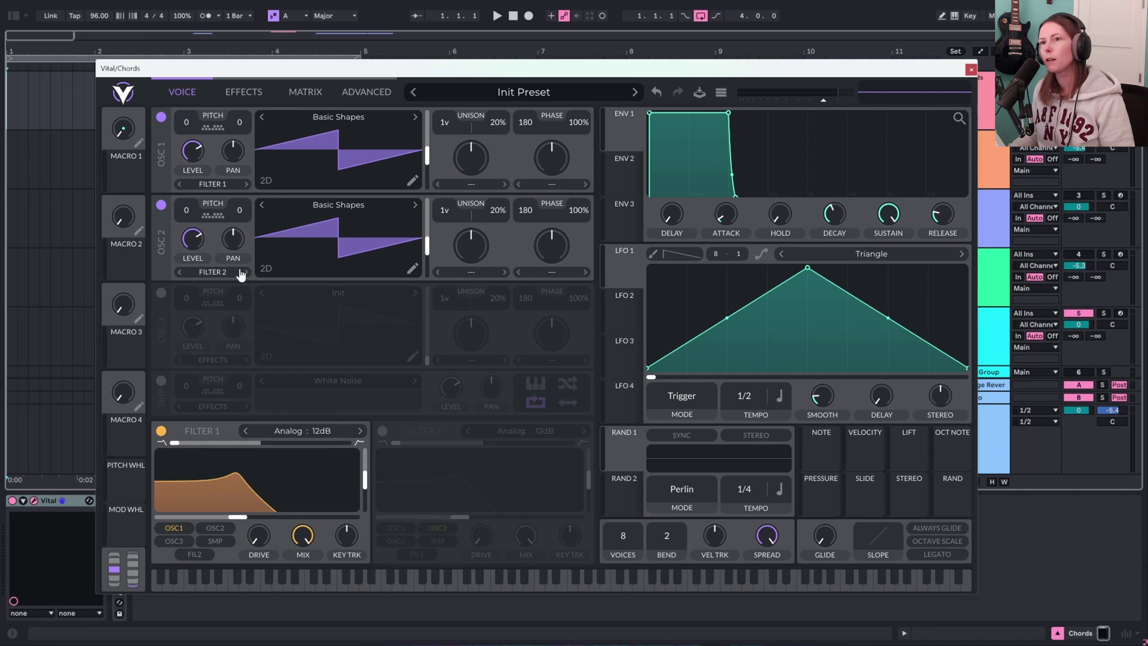
pyautogui.click(179, 274)
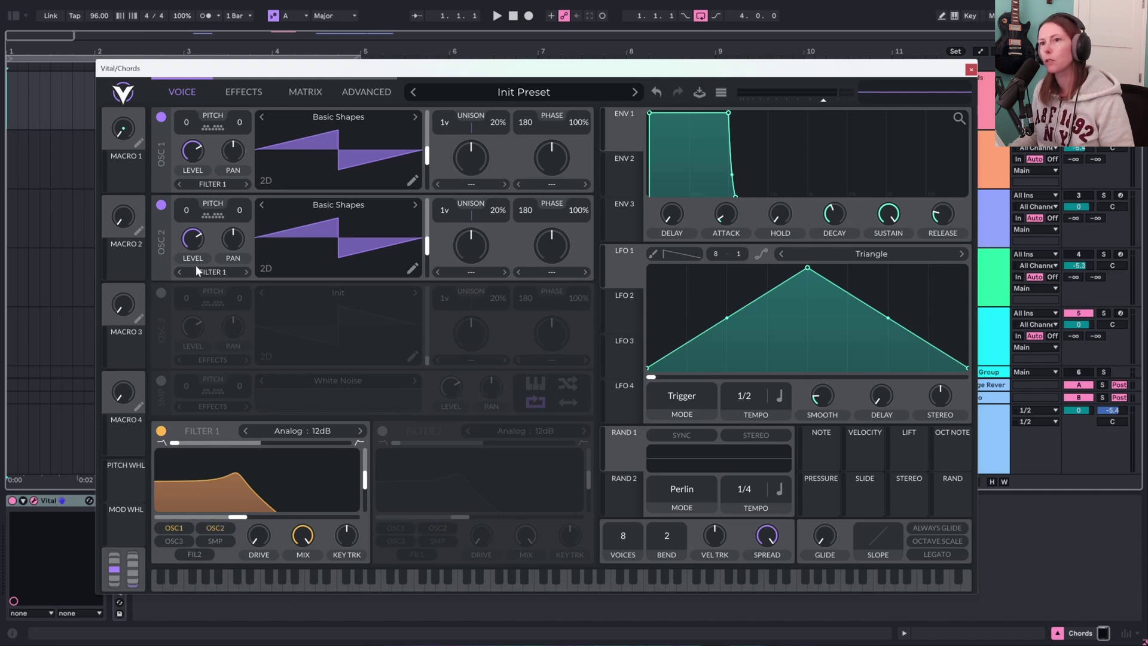
pyautogui.moveTo(365, 479); pyautogui.dragTo(352, 498)
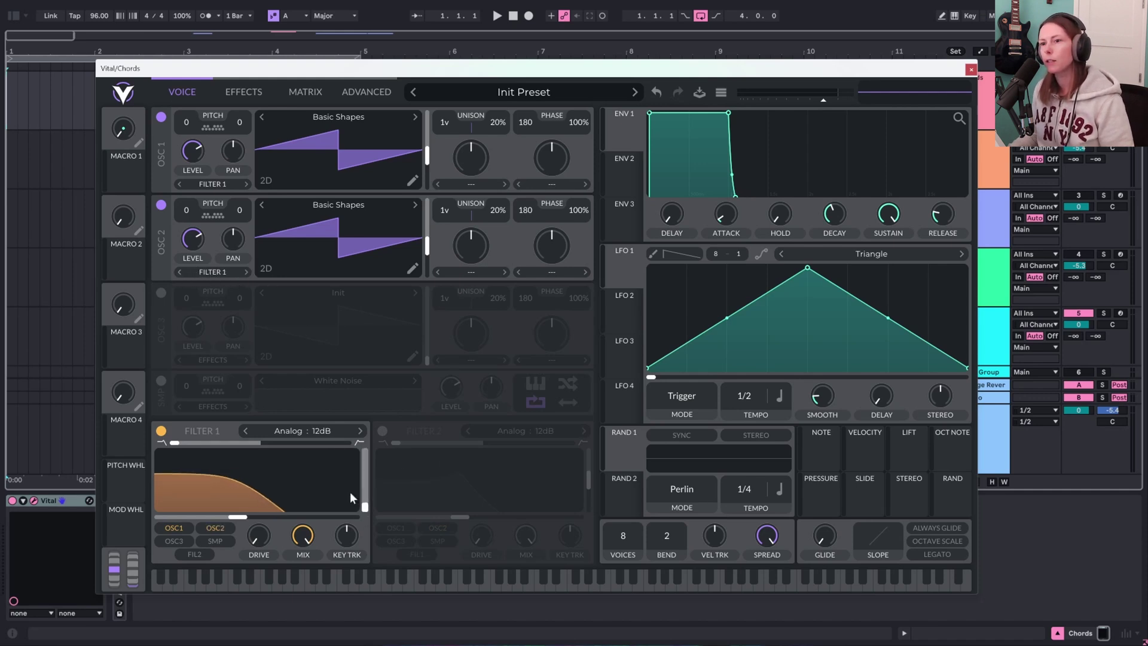
pyautogui.click(361, 432)
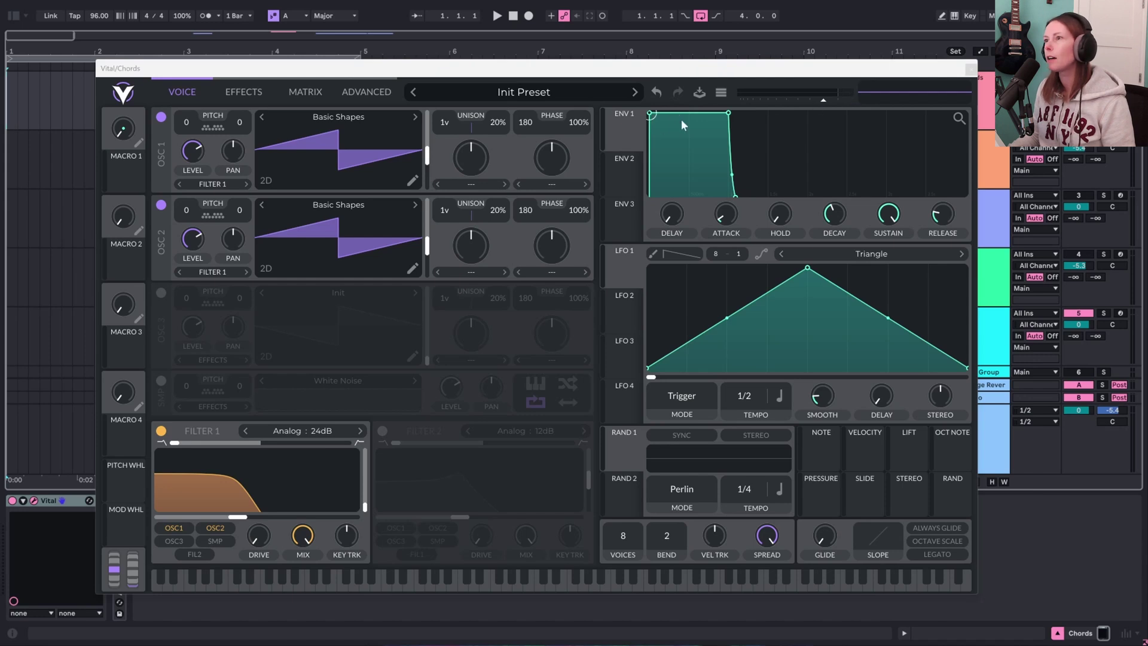
# - Give Env 1 a shorter decay and lower sustain, and shape Env 2 with a slight attack, reduced sustain and longer release
pyautogui.moveTo(727, 113); pyautogui.dragTo(698, 144)
pyautogui.moveTo(708, 195); pyautogui.dragTo(712, 197)
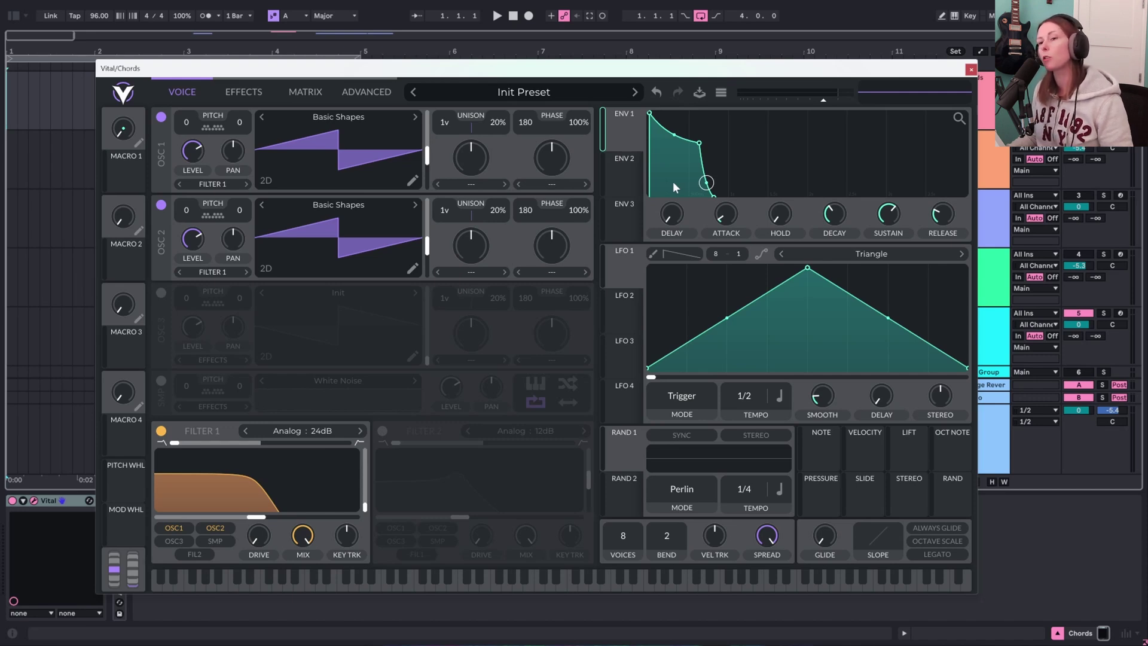
pyautogui.click(624, 174)
pyautogui.moveTo(651, 115); pyautogui.dragTo(652, 114)
pyautogui.moveTo(731, 113); pyautogui.dragTo(824, 195)
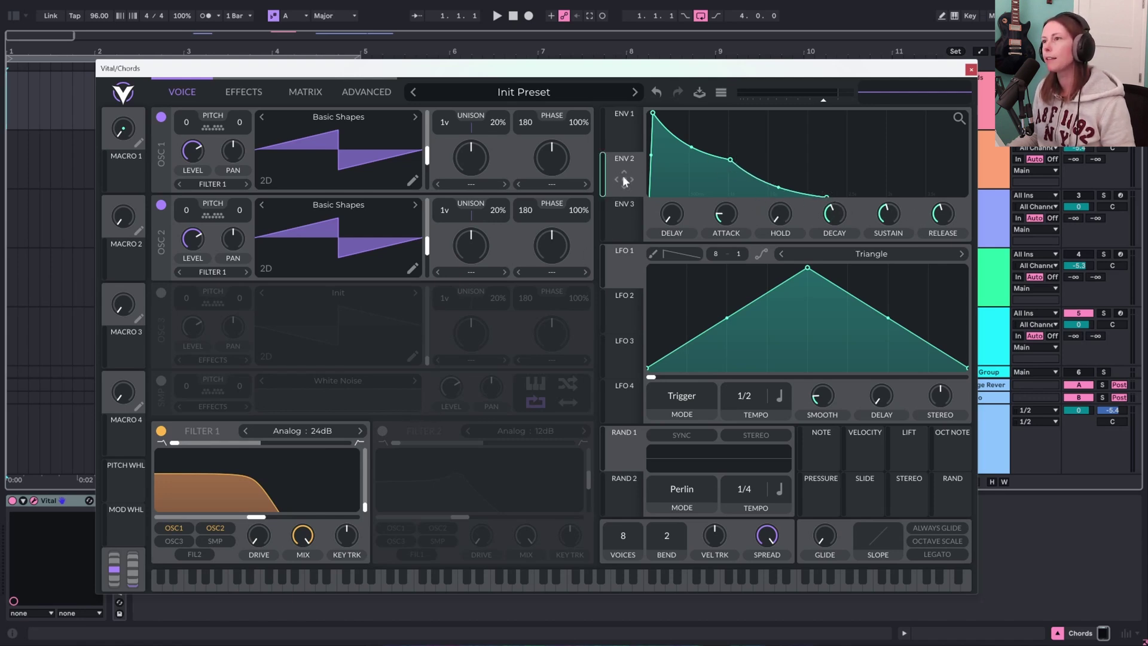
# - Assign Env 2 to Filter 1's cutoff, lower the base cutoff and slightly reduce Env 2's sustain
pyautogui.moveTo(623, 179); pyautogui.dragTo(259, 501)
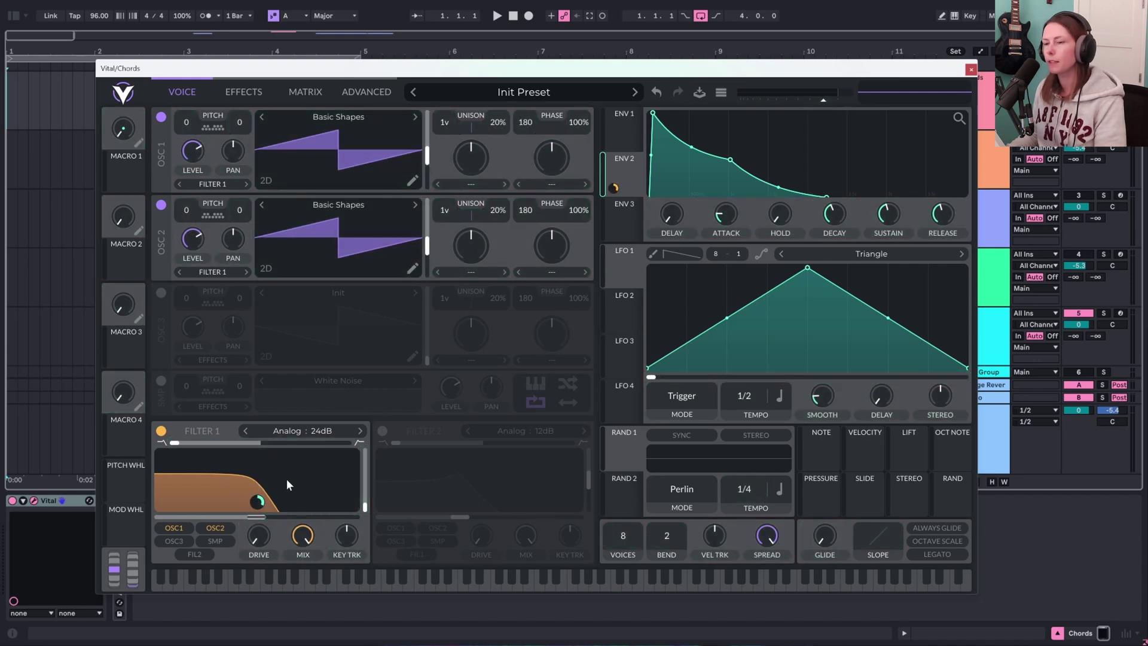
pyautogui.moveTo(268, 517); pyautogui.dragTo(239, 518)
pyautogui.moveTo(729, 160); pyautogui.dragTo(724, 169)
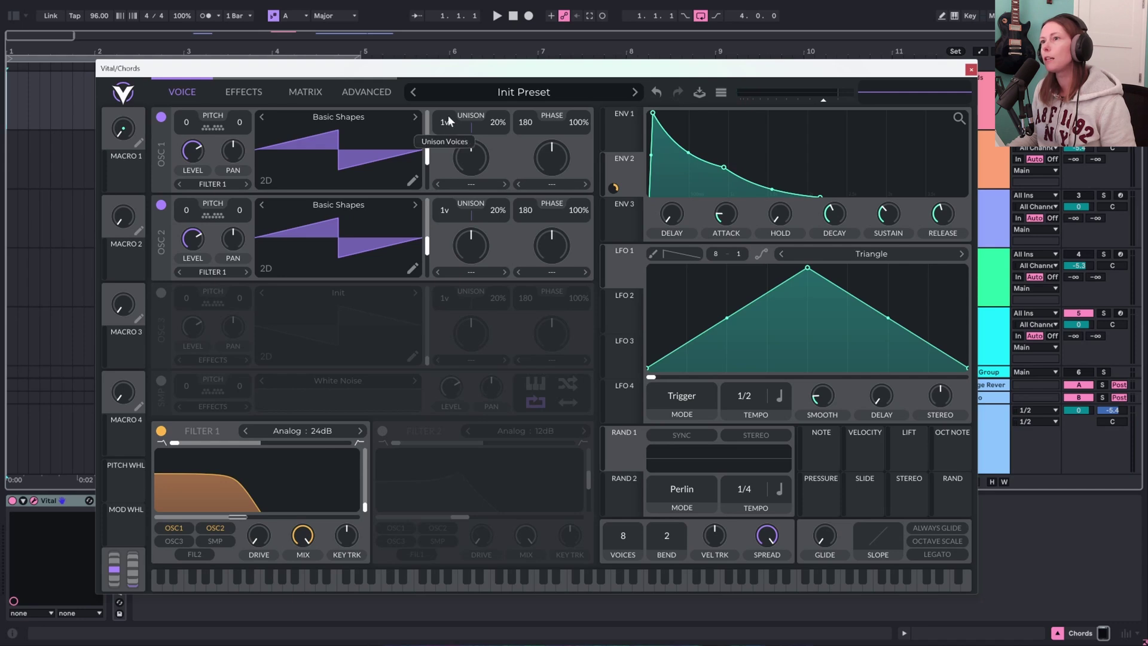
# - Set both oscillators to 7 unison voices, detuned 8% on Osc 1 and 7% on Osc 2, and transpose Osc 1 up 7 semitones
pyautogui.moveTo(458, 101); pyautogui.dragTo(458, 98)
pyautogui.moveTo(450, 215); pyautogui.dragTo(442, 171)
pyautogui.moveTo(492, 128); pyautogui.dragTo(500, 141)
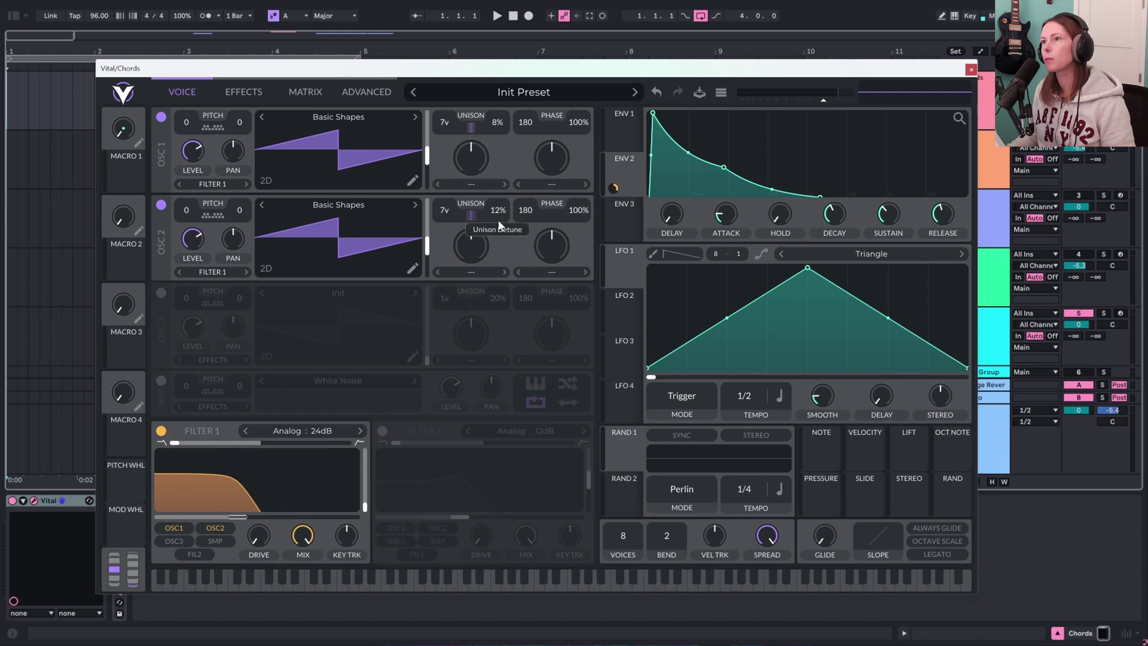
pyautogui.moveTo(497, 231); pyautogui.dragTo(497, 227)
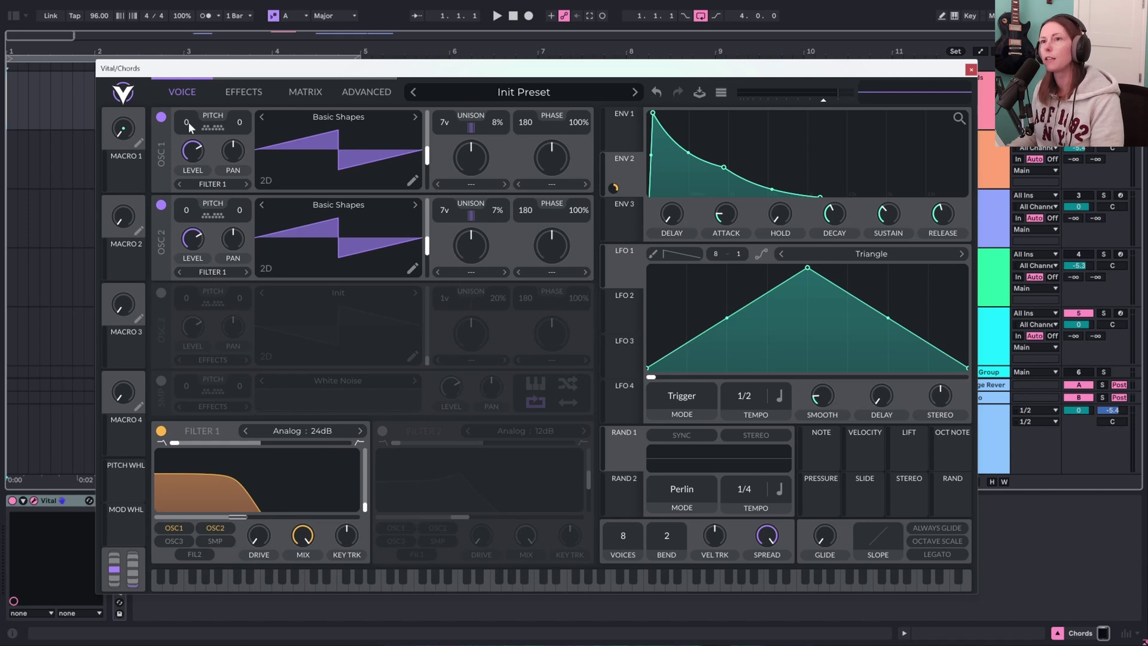
pyautogui.moveTo(188, 122); pyautogui.dragTo(192, 107)
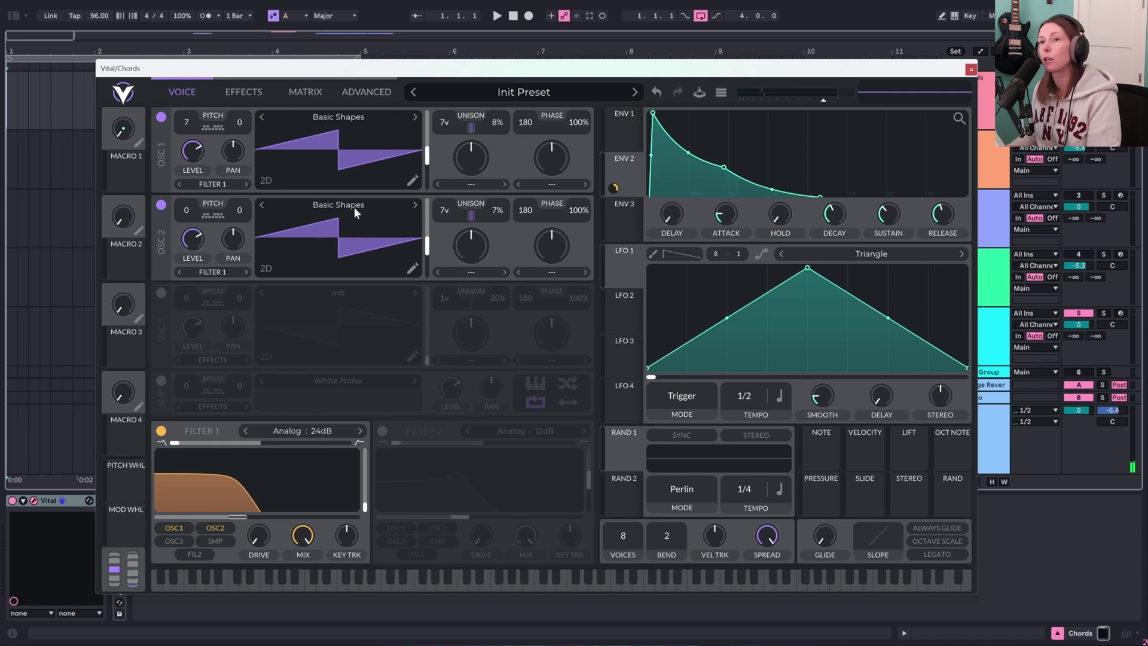
# - Enable the Chorus effect with a reduced spread, a slightly higher cutoff and a mix of about 35%
pyautogui.click(239, 91)
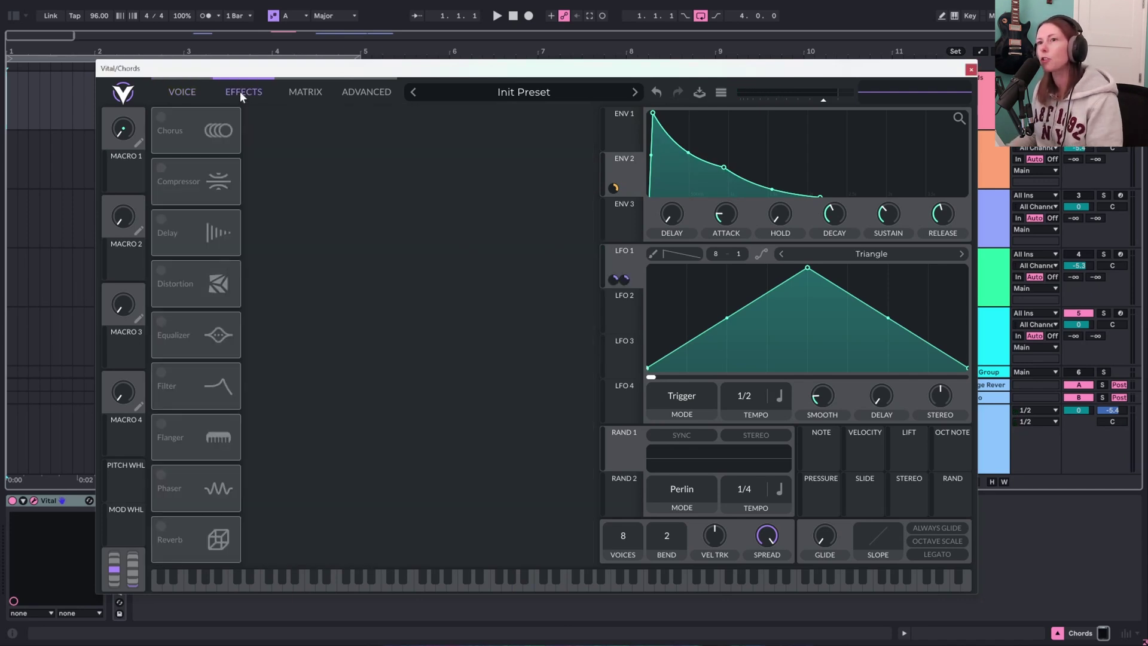
pyautogui.click(162, 117)
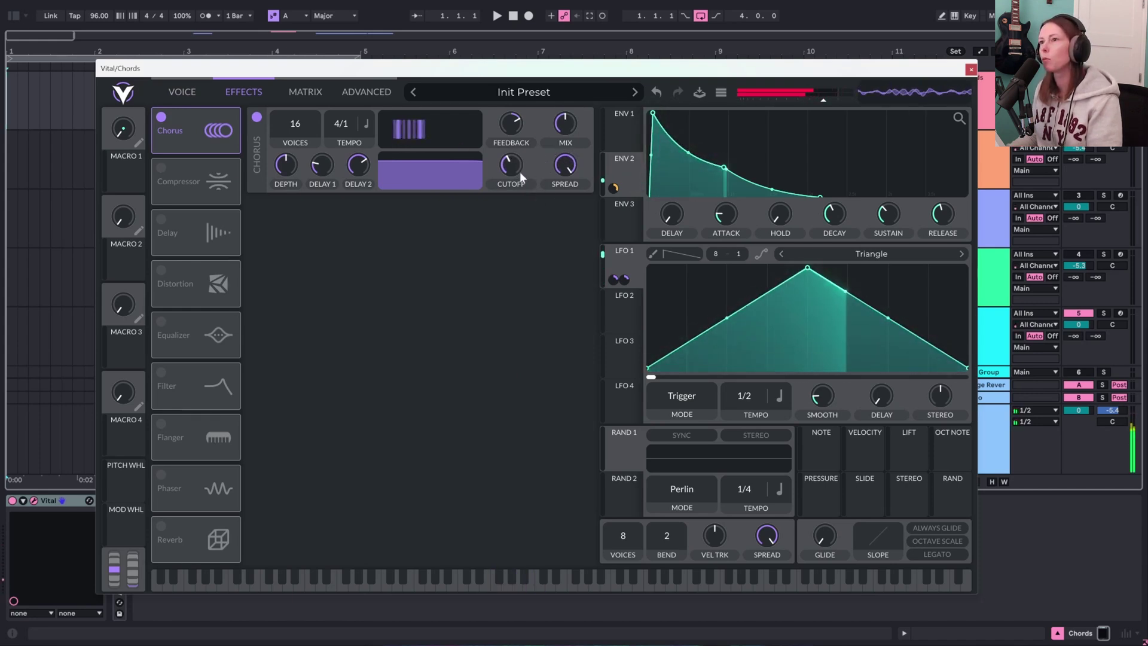
pyautogui.moveTo(573, 159); pyautogui.dragTo(547, 213)
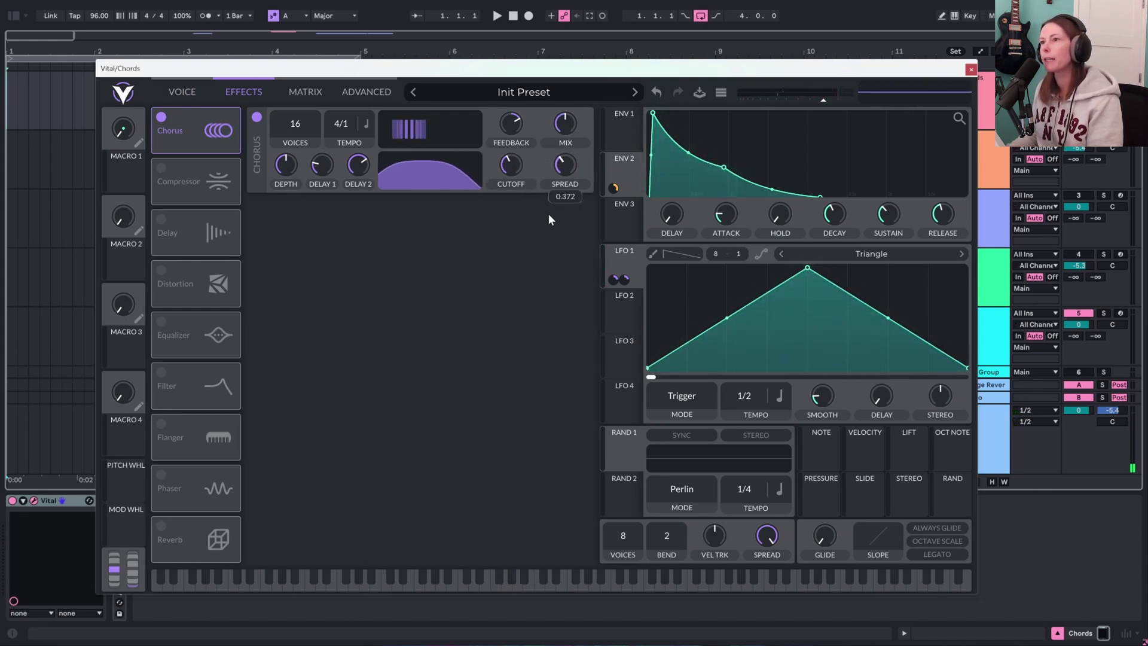
pyautogui.moveTo(507, 167); pyautogui.dragTo(509, 166)
pyautogui.moveTo(563, 124); pyautogui.dragTo(562, 137)
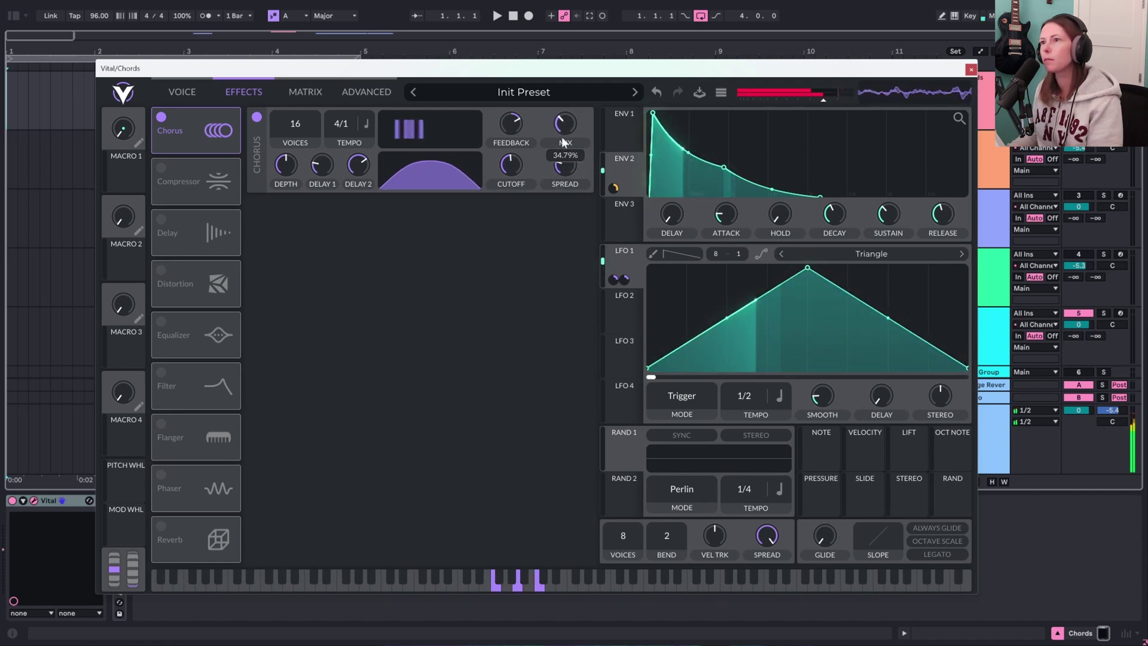
# - Enable the Multiband Compressor effect and reduce its mix
pyautogui.click(162, 168)
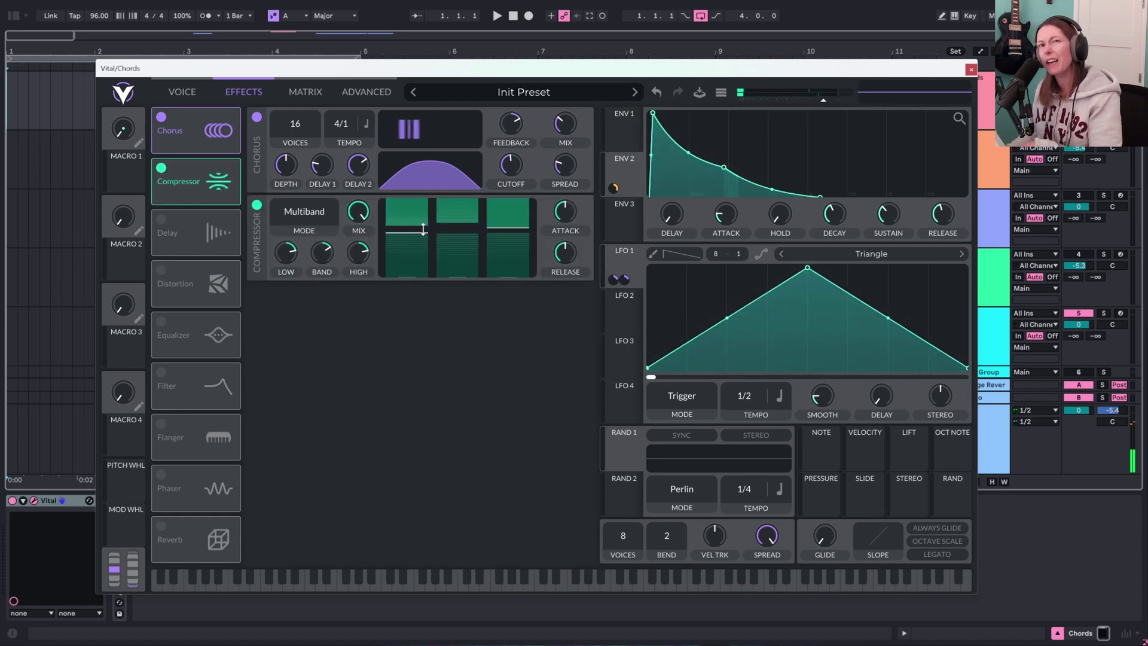
pyautogui.moveTo(360, 216)
pyautogui.moveTo(352, 245); pyautogui.dragTo(355, 274)
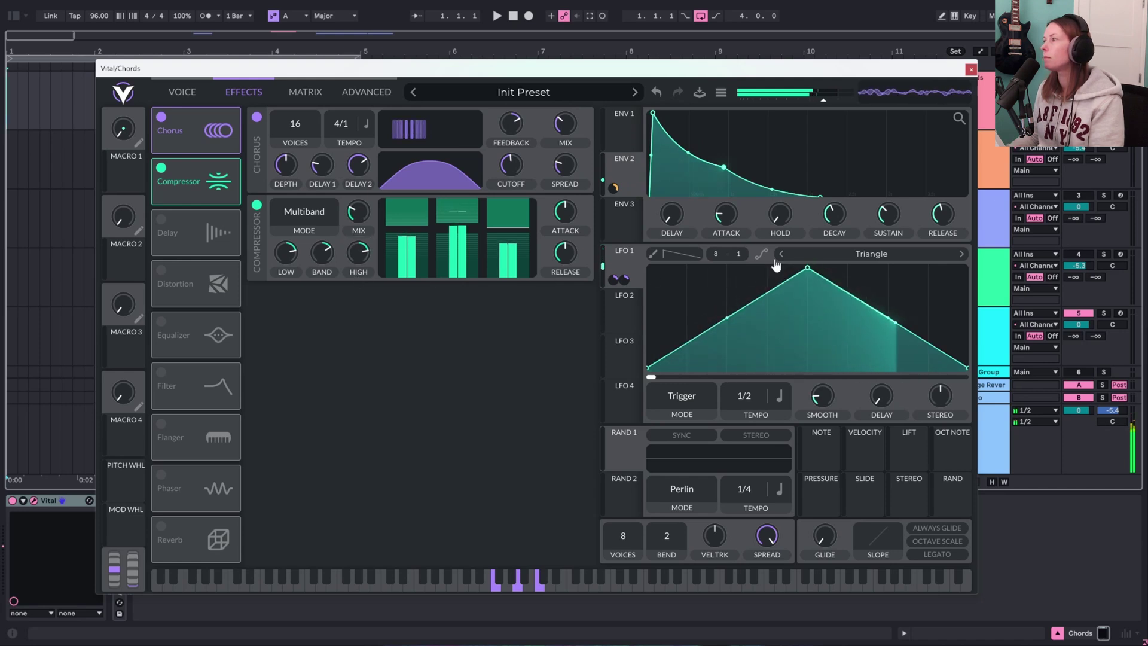
# - Enable the Delay in Ping Pong mode with a 1/4 first tempo, a narrower filter spread and a higher cutoff
pyautogui.click(160, 220)
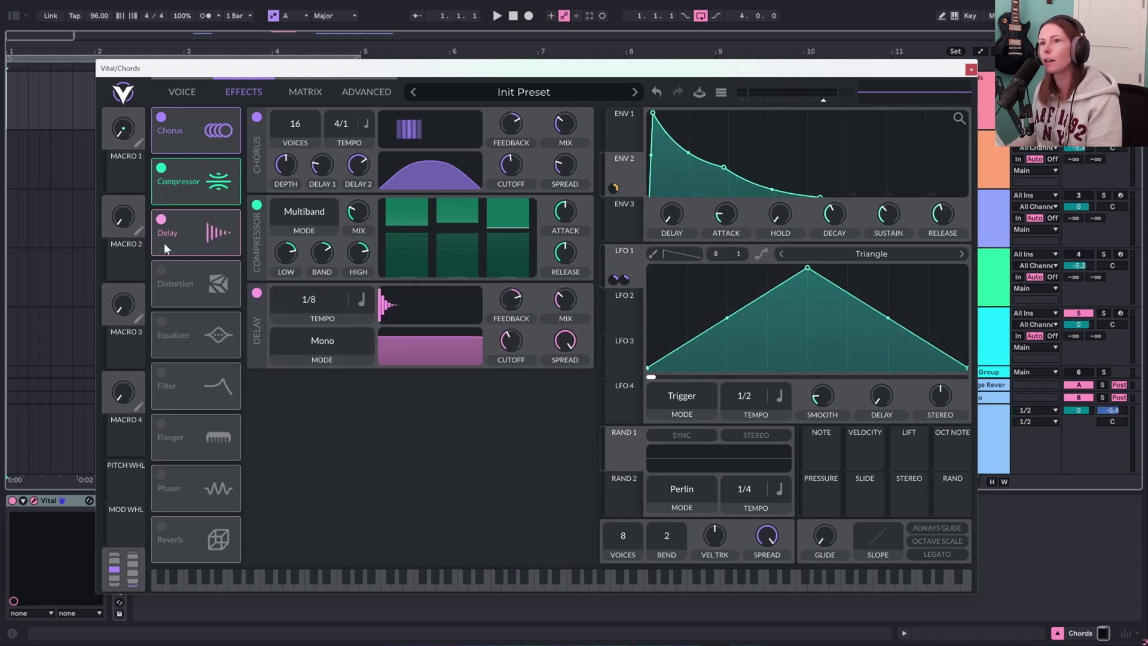
pyautogui.click(324, 342)
pyautogui.click(332, 387)
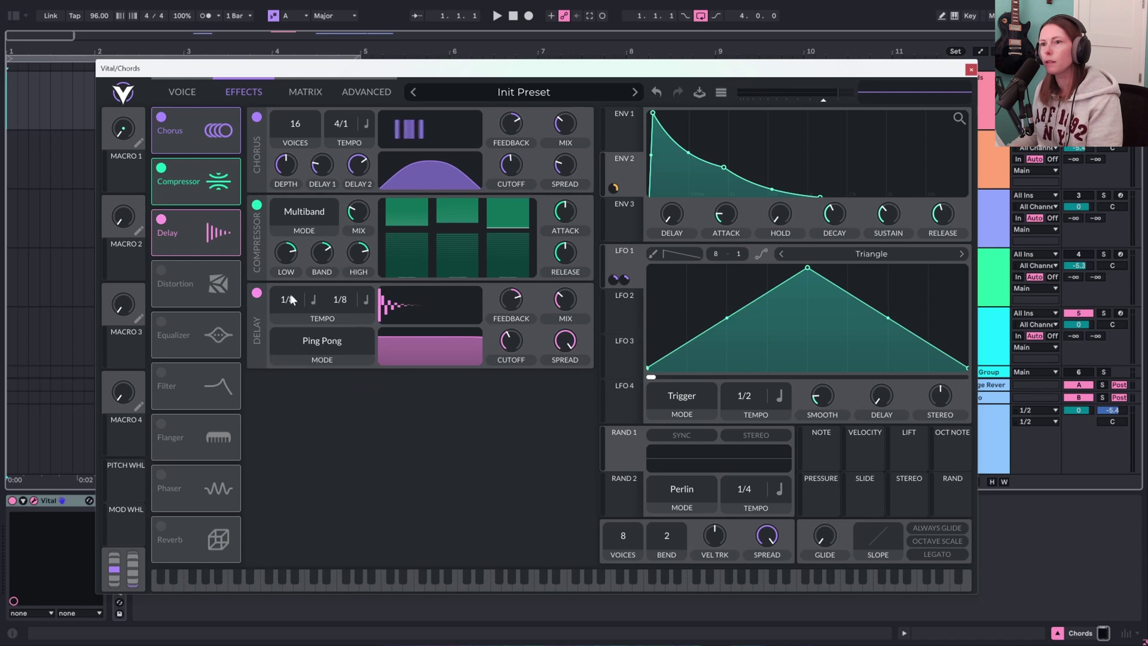
pyautogui.moveTo(296, 303); pyautogui.dragTo(298, 321)
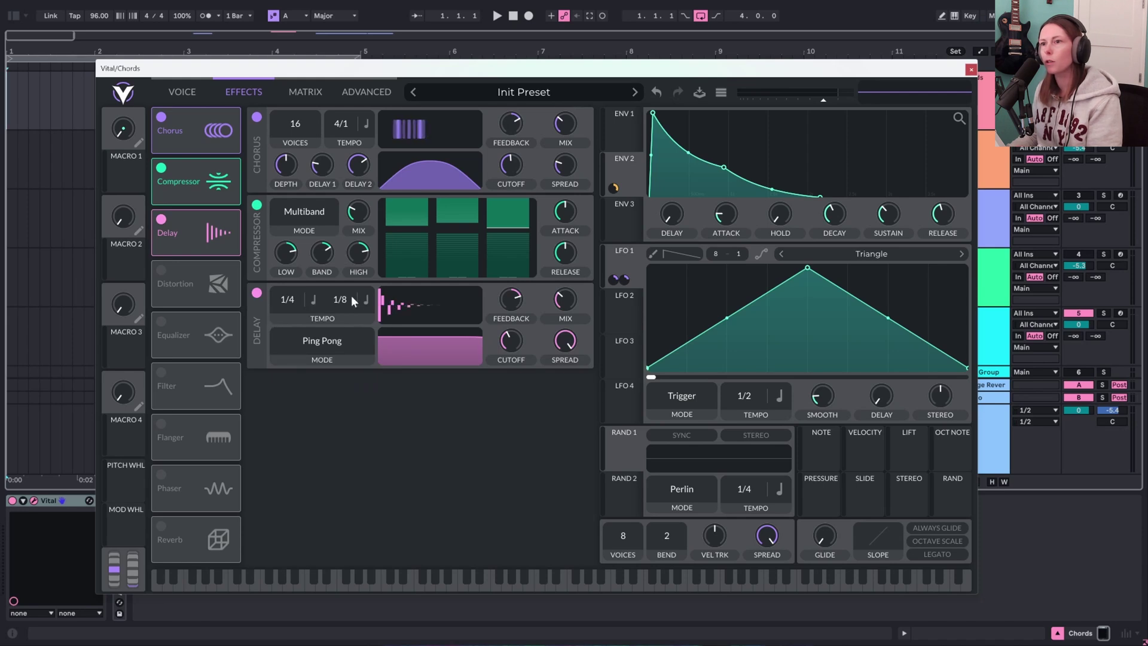
pyautogui.moveTo(565, 340); pyautogui.dragTo(550, 395)
pyautogui.moveTo(513, 343); pyautogui.dragTo(551, 323)
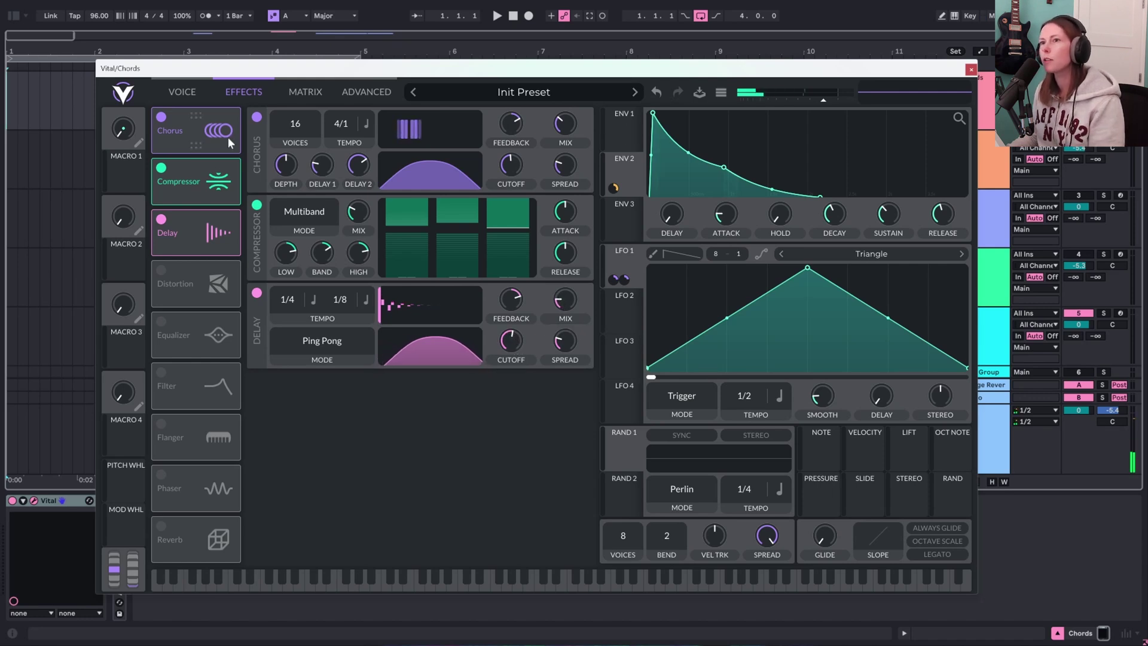
# - Lower Filter 1's cutoff to about -11 semitones and close the Vital window
pyautogui.click(201, 92)
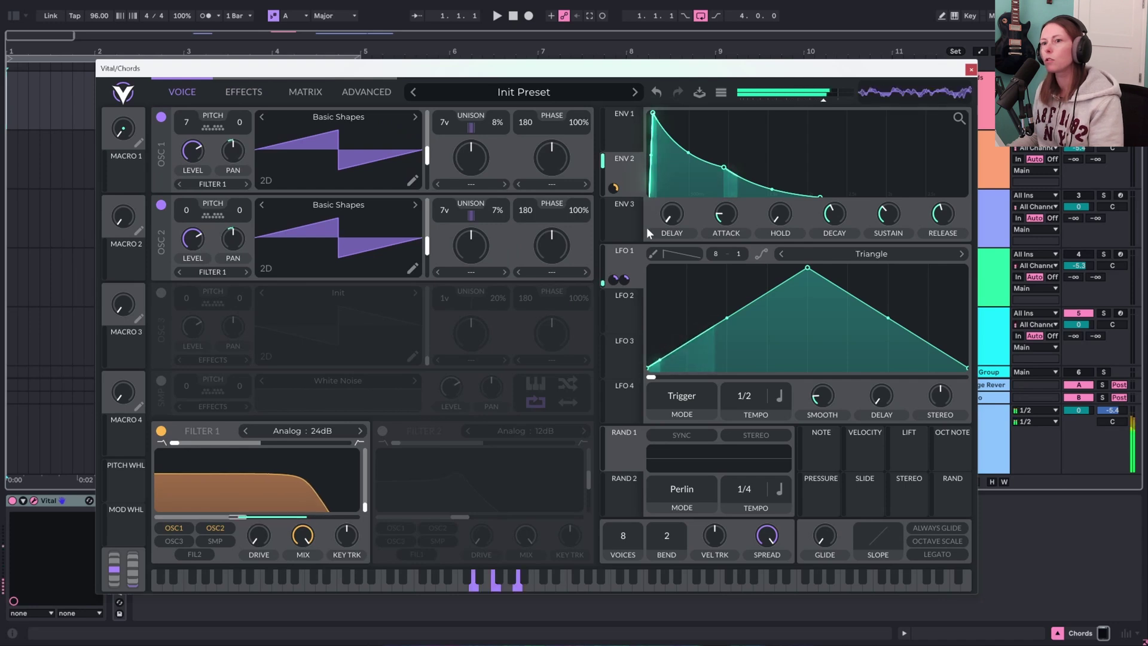
pyautogui.moveTo(238, 518); pyautogui.dragTo(219, 523)
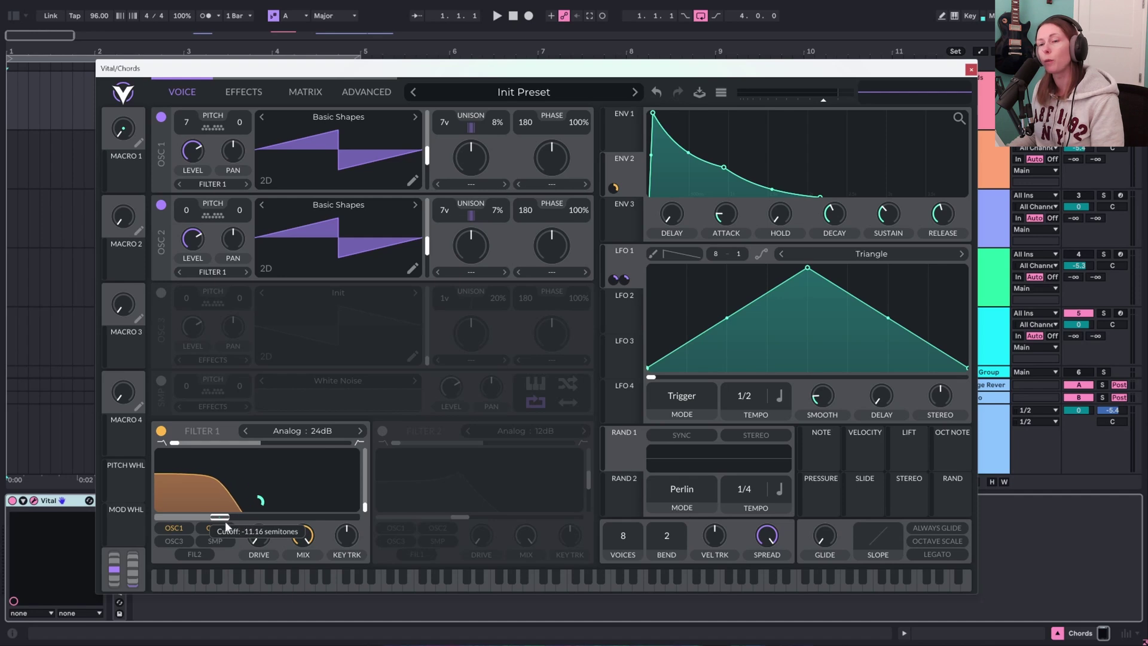
pyautogui.click(970, 71)
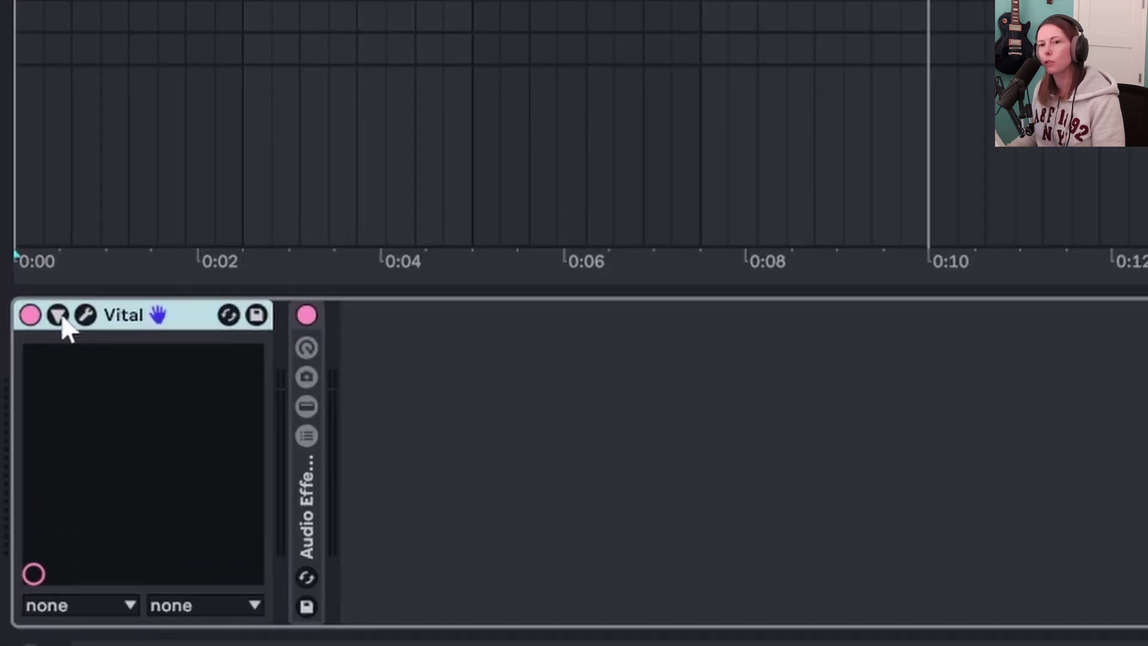
# - Unfold the Vital device's parameters, add Filter 1 Cutoff in Configure mode and move the plugin window clear of the device
pyautogui.click(59, 317)
pyautogui.click(310, 315)
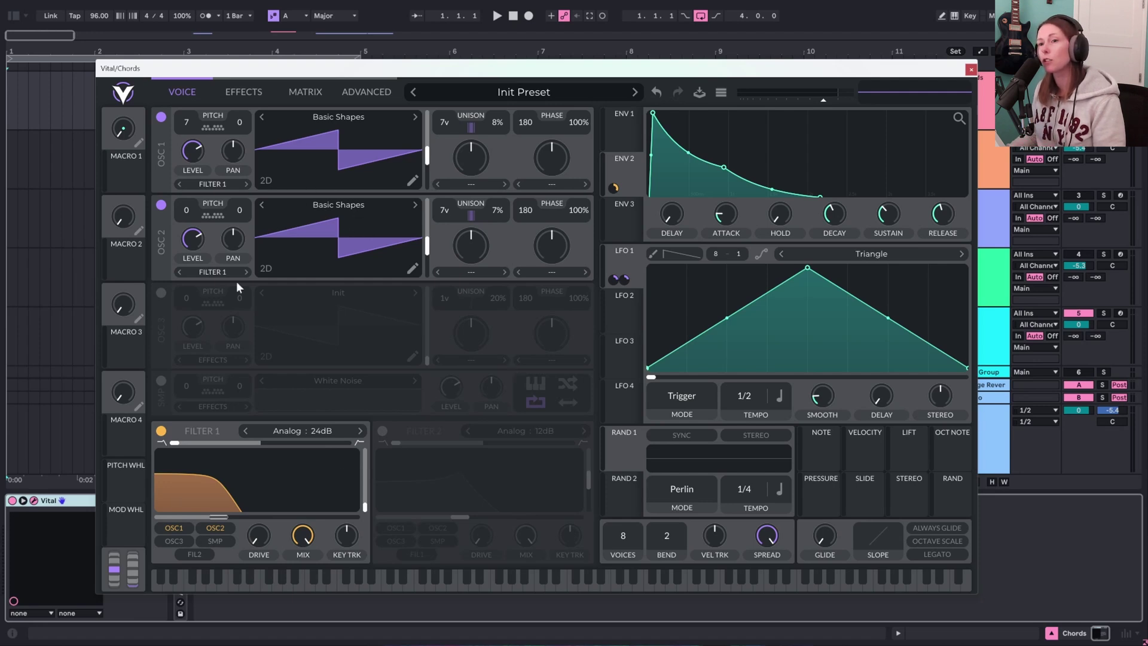
pyautogui.click(218, 520)
pyautogui.moveTo(343, 68); pyautogui.dragTo(474, 69)
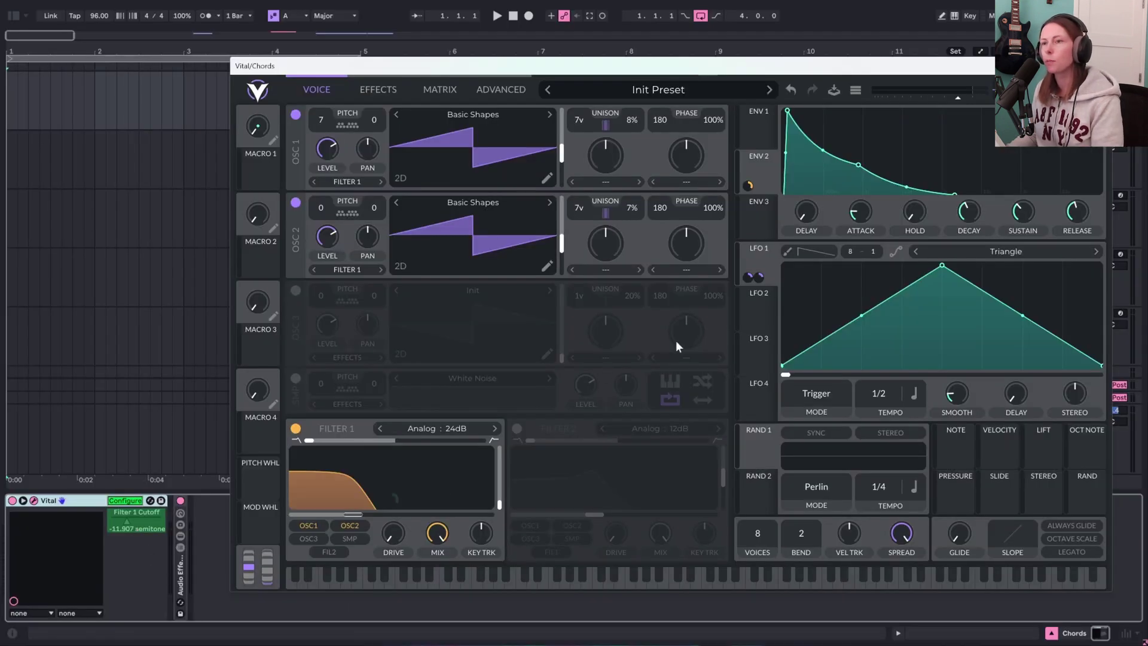
# - Close the Vital window, leave Configure mode and raise the device's Filter 1 Cutoff to about -3.14 semitones
pyautogui.click(1104, 66)
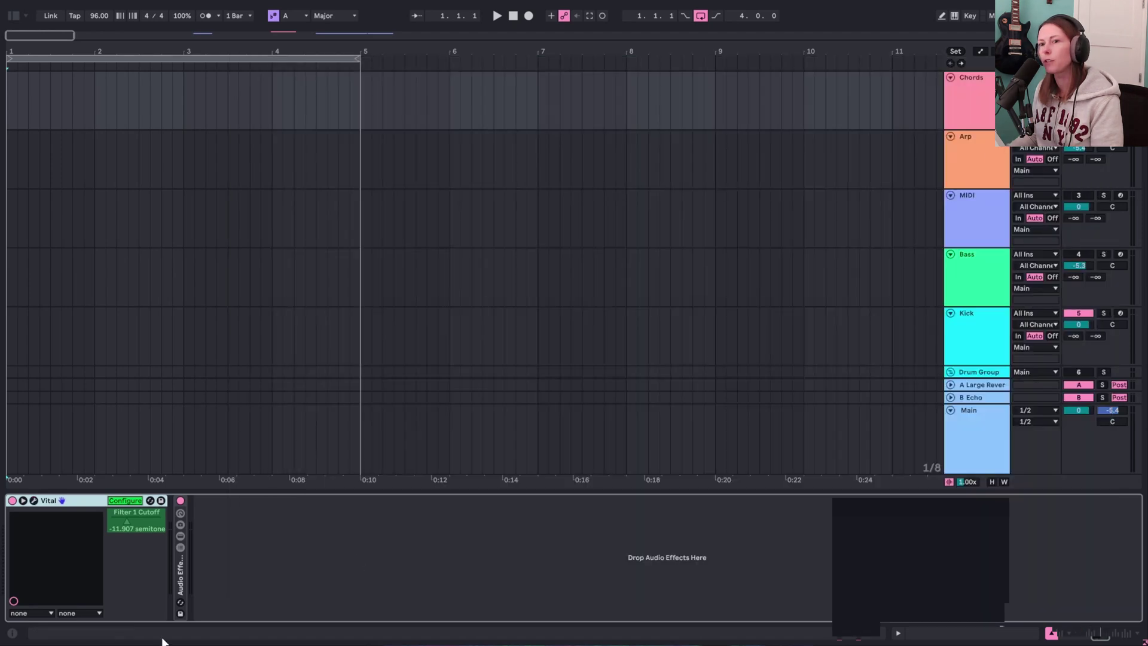
pyautogui.click(131, 500)
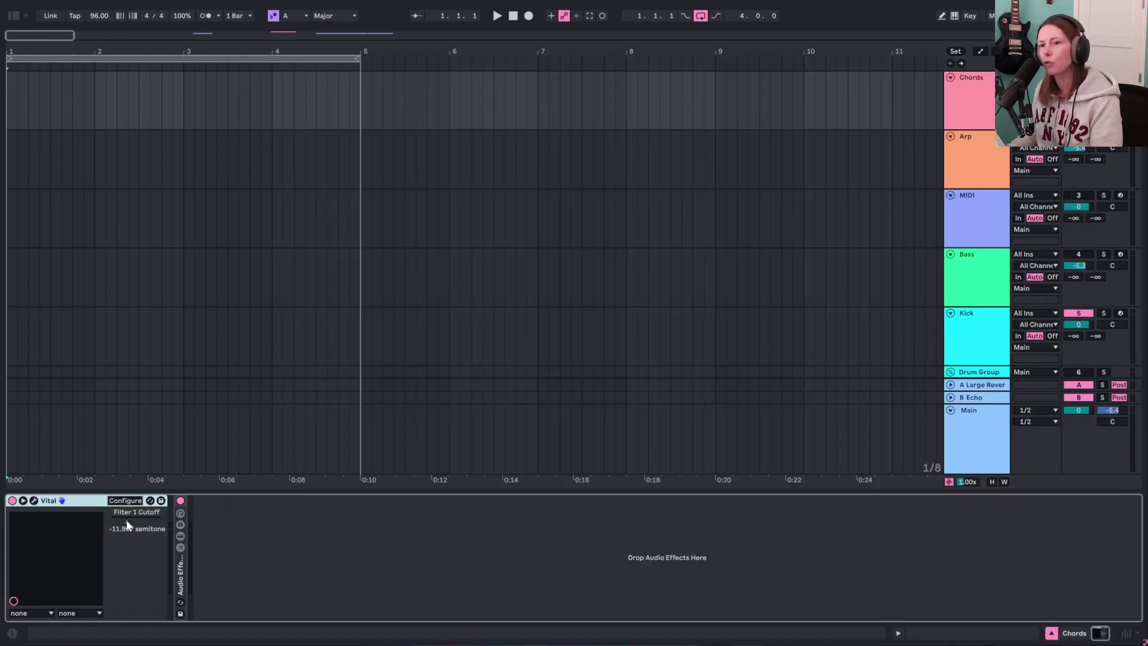
pyautogui.moveTo(126, 528)
pyautogui.mouseDown()
pyautogui.moveTo(125, 538)
pyautogui.moveTo(130, 520)
pyautogui.mouseUp()
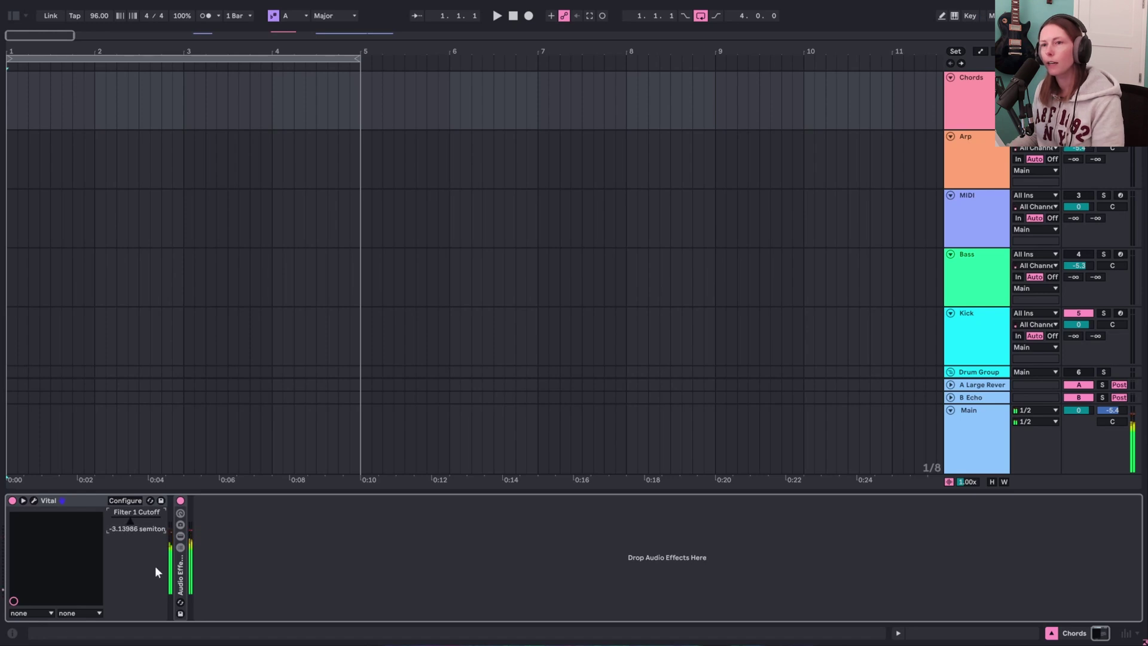
# - Show the automation lanes and lower the Chords track's Filter 1 Cutoff automation to about -22 semitones
pyautogui.press('a')
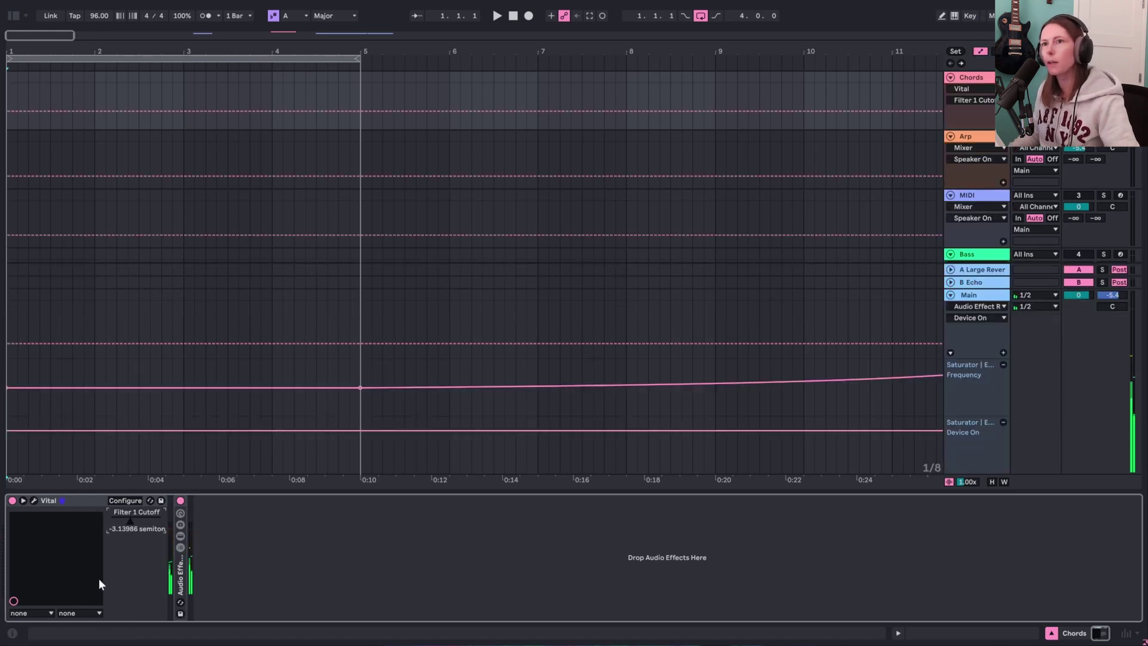
pyautogui.click(166, 113)
pyautogui.moveTo(120, 114)
pyautogui.mouseDown()
pyautogui.moveTo(139, 108)
pyautogui.moveTo(139, 92)
pyautogui.moveTo(139, 117)
pyautogui.mouseUp()
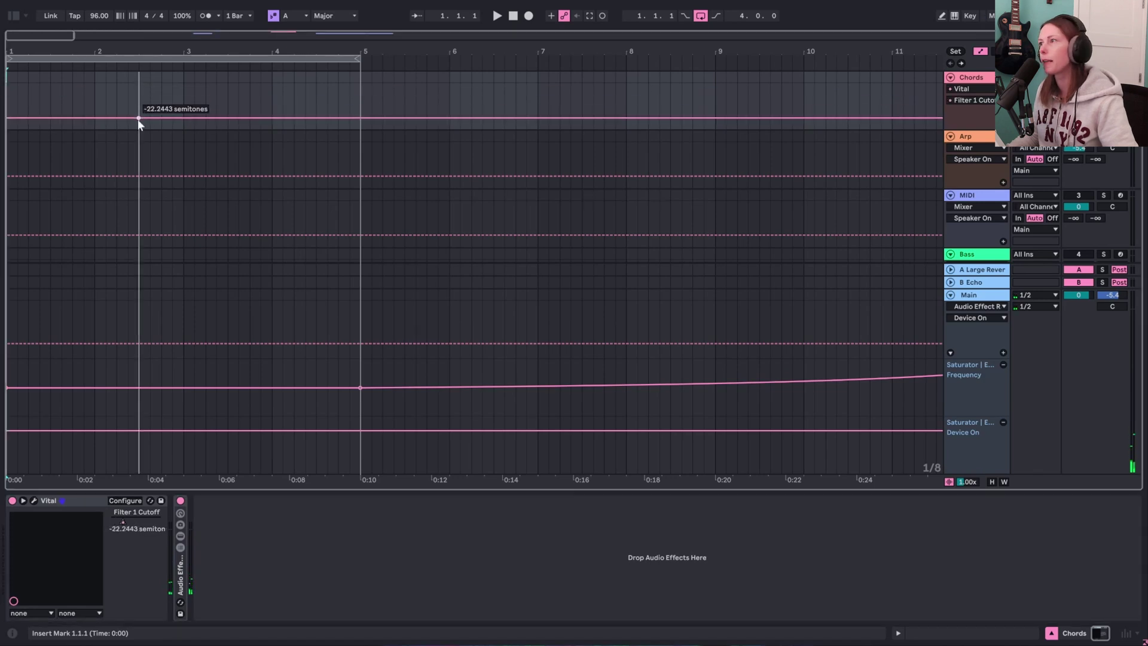
# - Examine the chord notes of the Chords clip in the piano roll, one bar at a time
pyautogui.hotkey('ctrl', 'alt', 'e')
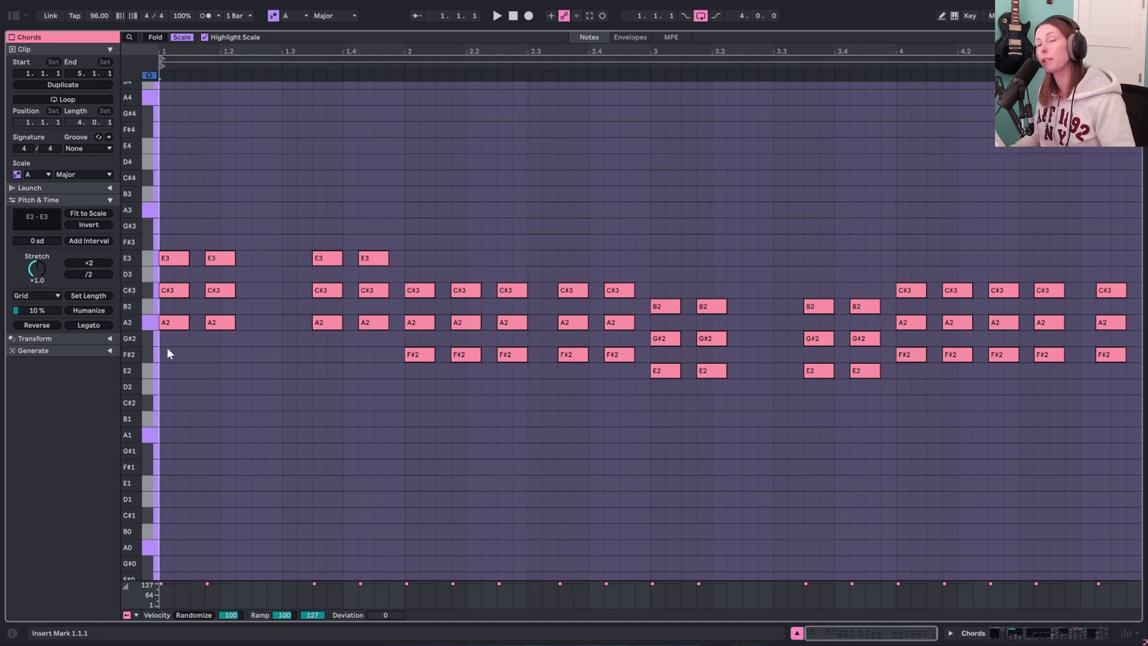
pyautogui.moveTo(175, 353); pyautogui.dragTo(202, 212)
pyautogui.moveTo(421, 399); pyautogui.dragTo(422, 233)
pyautogui.moveTo(669, 411); pyautogui.dragTo(669, 245)
pyautogui.click(910, 396)
pyautogui.moveTo(911, 399); pyautogui.dragTo(906, 196)
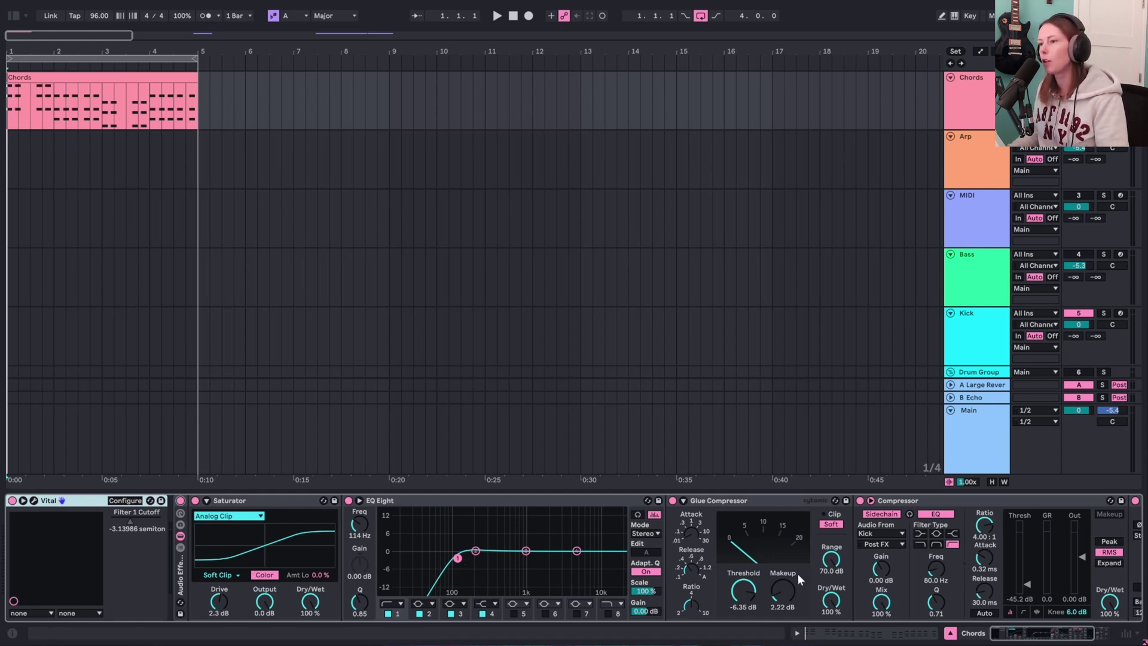
# - Review the rest of the Chords device chain and the instruments on the Kick, Snare and Hat tracks
pyautogui.moveTo(1049, 637); pyautogui.dragTo(1064, 637)
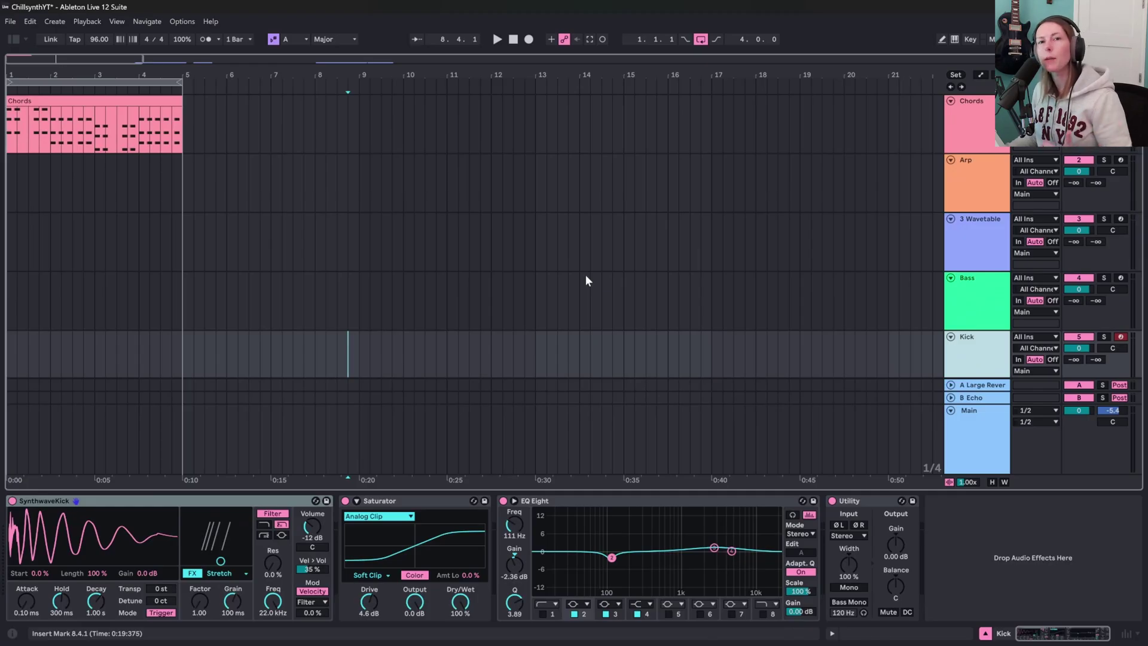
pyautogui.scroll(-2, 747, 246)
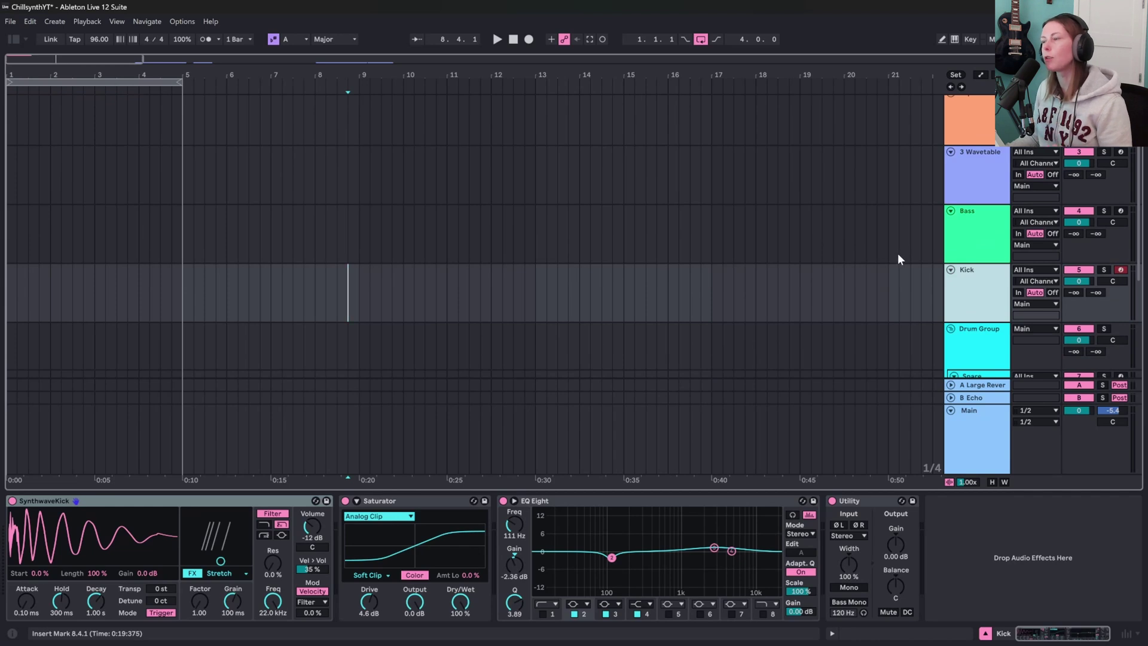
pyautogui.scroll(-1, 981, 277)
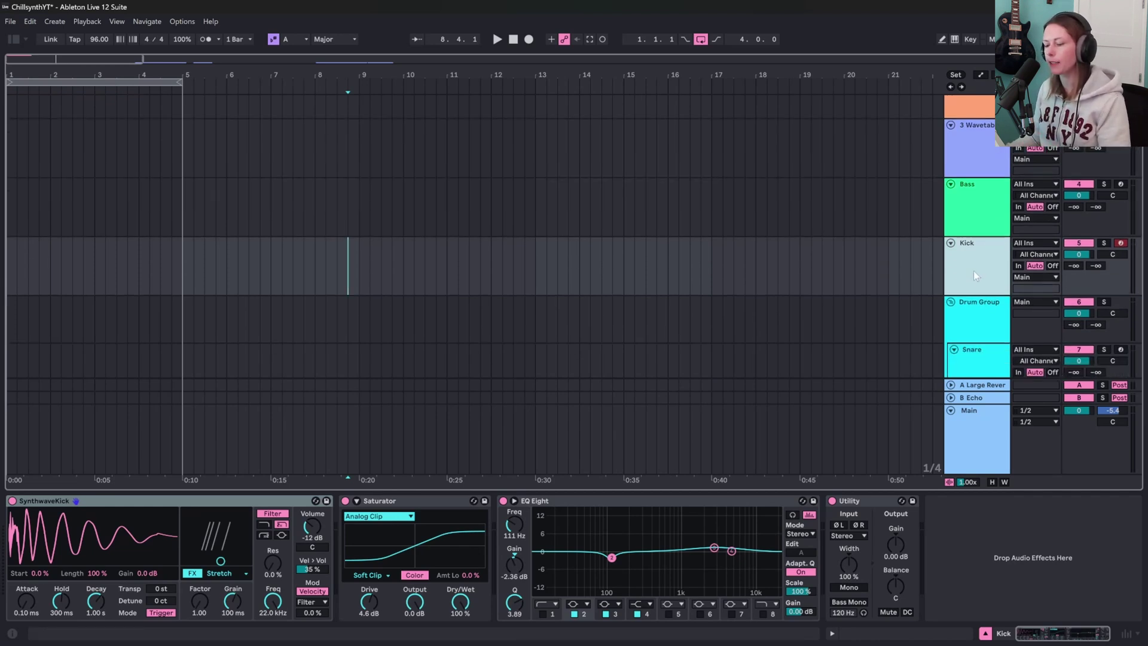
pyautogui.scroll(-2, 980, 275)
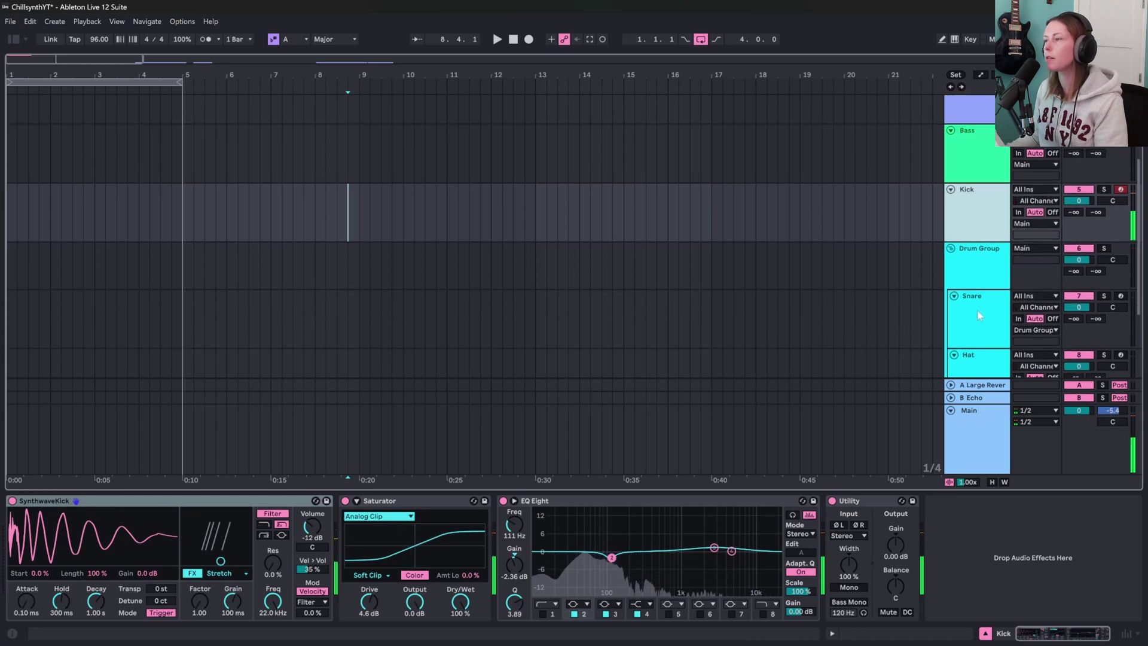
pyautogui.click(977, 311)
pyautogui.scroll(-2, 976, 310)
pyautogui.click(978, 328)
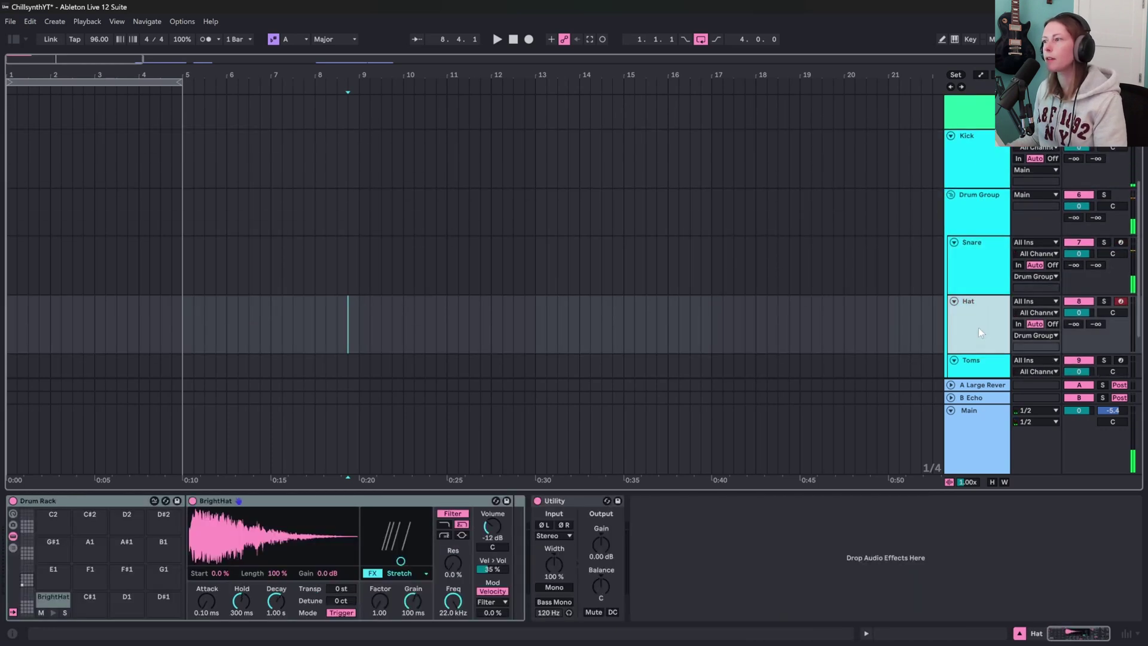
pyautogui.scroll(5, 160, 315)
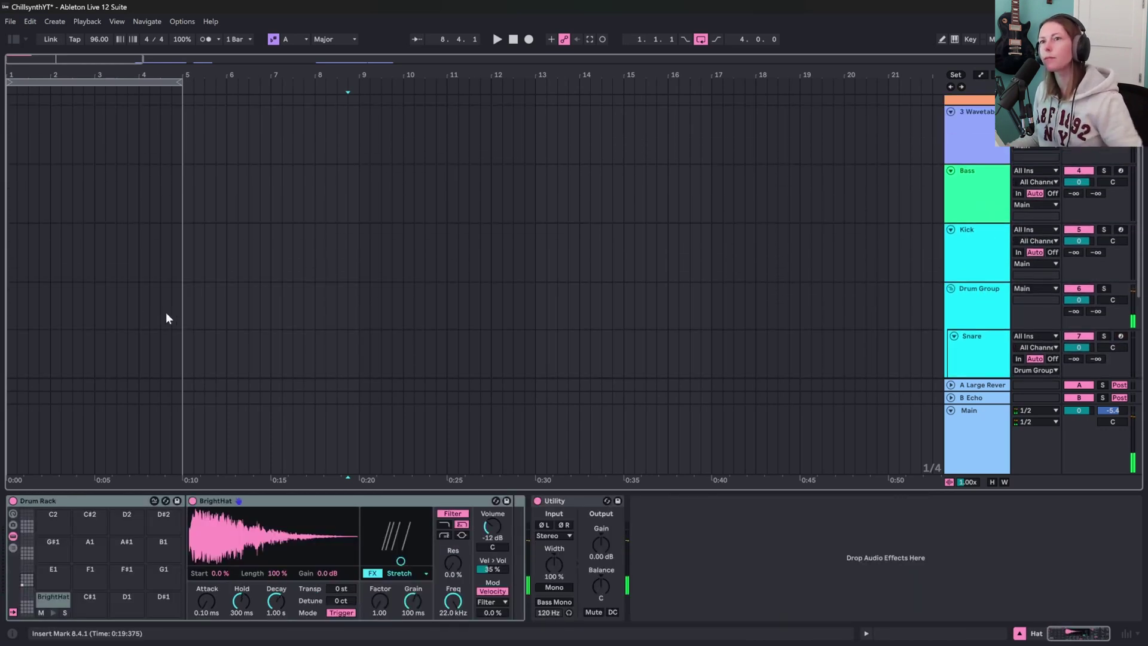
# - Create a four-bar MIDI clip at the start of the Kick track with a quarter-note C3 on the first beat
pyautogui.click(961, 307)
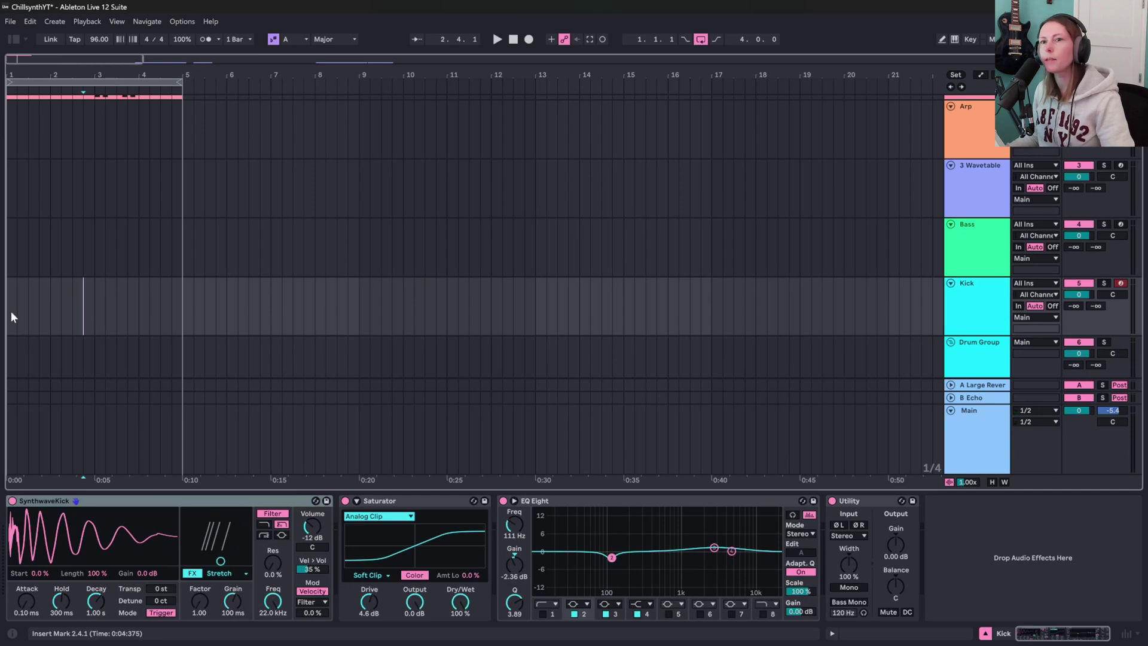
pyautogui.moveTo(10, 312); pyautogui.dragTo(180, 312)
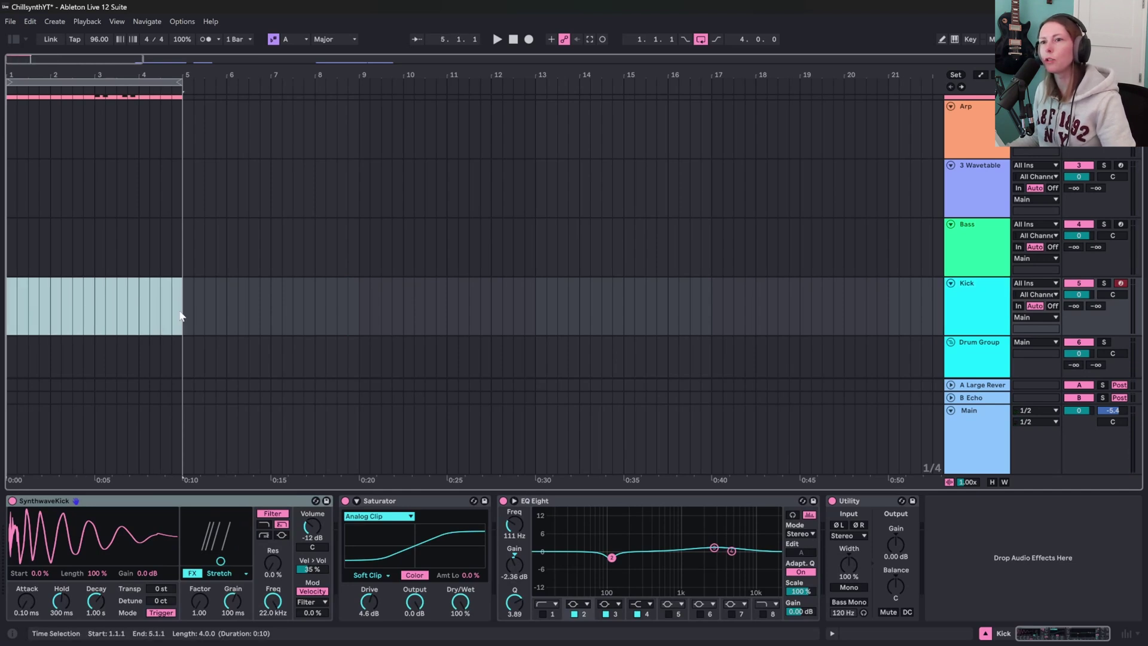
pyautogui.hotkey('ctrl', 'shift', 'm')
pyautogui.doubleClick(174, 363)
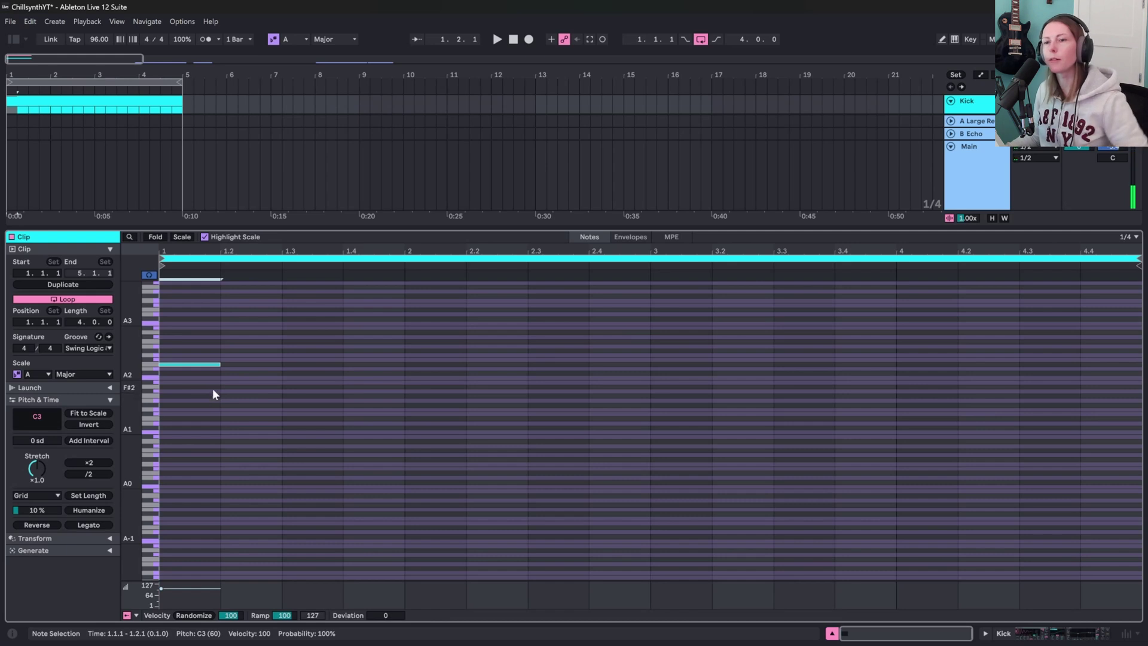
# - Duplicate the kick note onto every beat of the four bars and play the pattern
pyautogui.hotkey('ctrl', 'd')
pyautogui.hotkey('ctrl', 'd')
pyautogui.hotkey('ctrl', 'd')
pyautogui.hotkey('ctrl', 'd')
pyautogui.hotkey('ctrl', 'd')
pyautogui.hotkey('ctrl', 'd')
pyautogui.hotkey('ctrl', 'd')
pyautogui.hotkey('ctrl', 'd')
pyautogui.hotkey('ctrl', 'd')
pyautogui.hotkey('ctrl', 'd')
pyautogui.hotkey('ctrl', 'd')
pyautogui.hotkey('ctrl', 'd')
pyautogui.hotkey('ctrl', 'd')
pyautogui.hotkey('ctrl', 'd')
pyautogui.hotkey('ctrl', 'd')
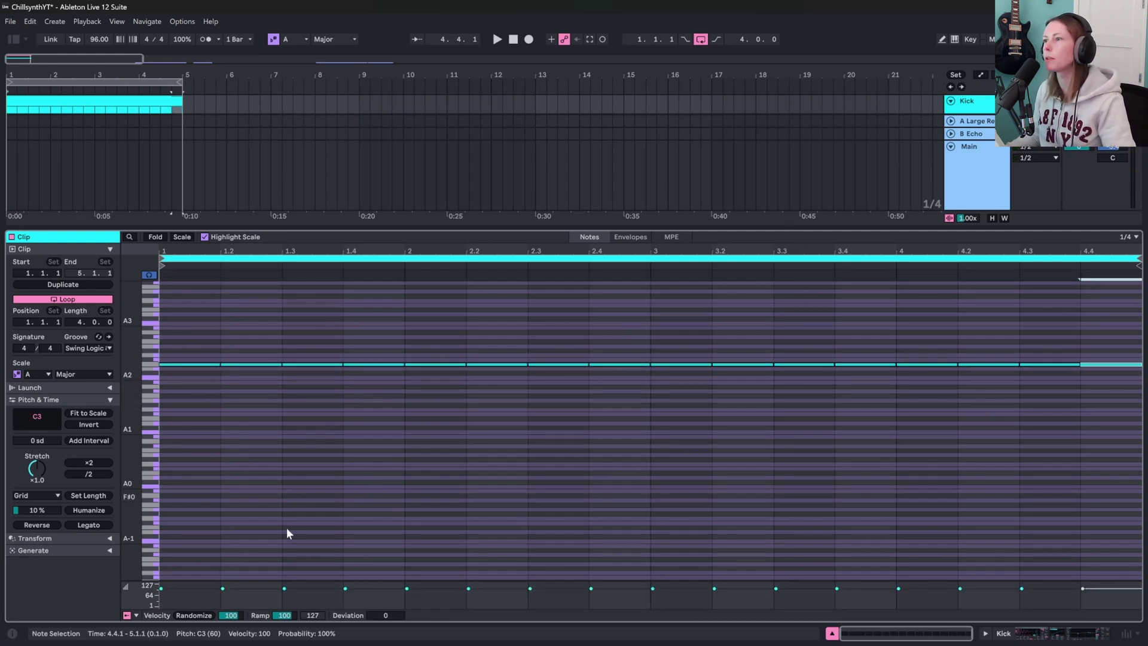
pyautogui.press('space')
# - Stop playback and create an empty MIDI clip spanning bars 1 to 4 on the Snare track
pyautogui.hotkey('ctrl', 'alt', 'l')
pyautogui.scroll(1, 359, 431)
pyautogui.click(177, 382)
pyautogui.press('space')
pyautogui.click(128, 378)
pyautogui.keyDown('shift'); pyautogui.click(5, 381); pyautogui.keyUp('shift')
pyautogui.keyDown('shift'); pyautogui.click(182, 373); pyautogui.keyUp('shift')
pyautogui.hotkey('ctrl', 'shift', 'm')
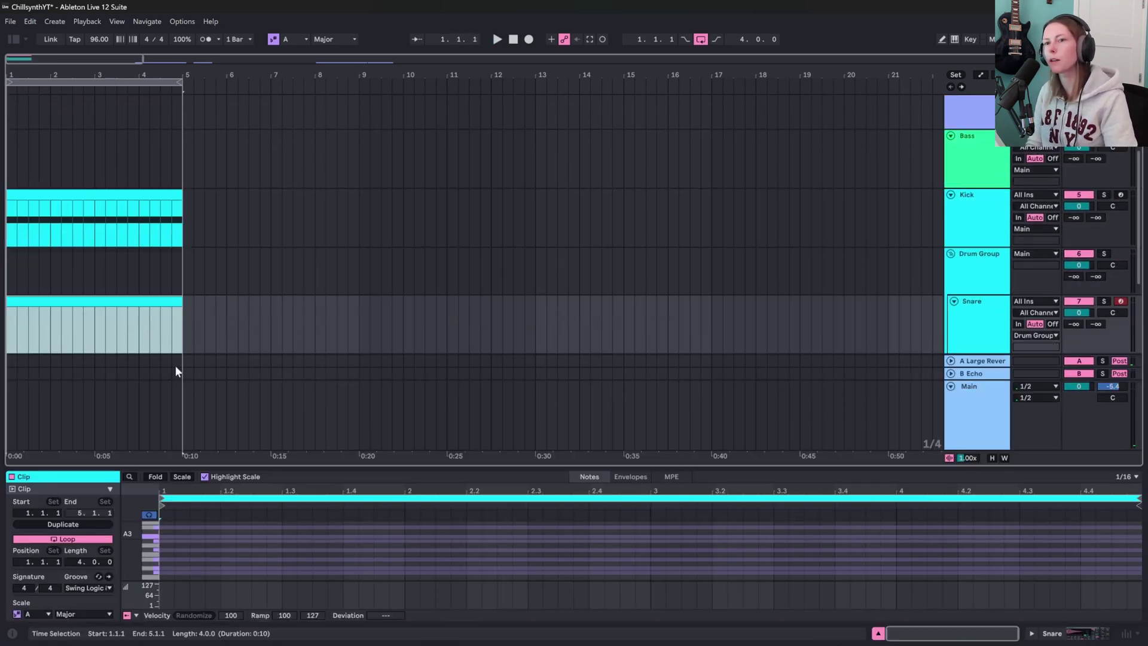
# - Place sixteenth-note C3 snare hits on beats 2 and 4, repeat that bar across all four bars and play the result
pyautogui.doubleClick(228, 306)
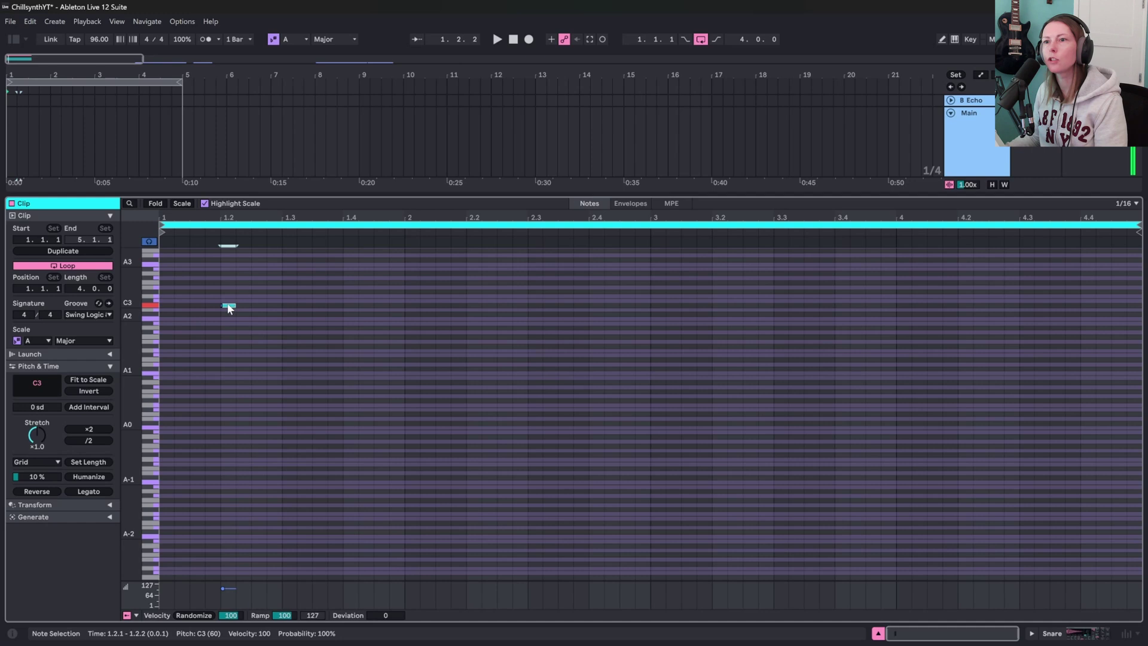
pyautogui.doubleClick(349, 305)
pyautogui.moveTo(406, 348); pyautogui.dragTo(160, 263)
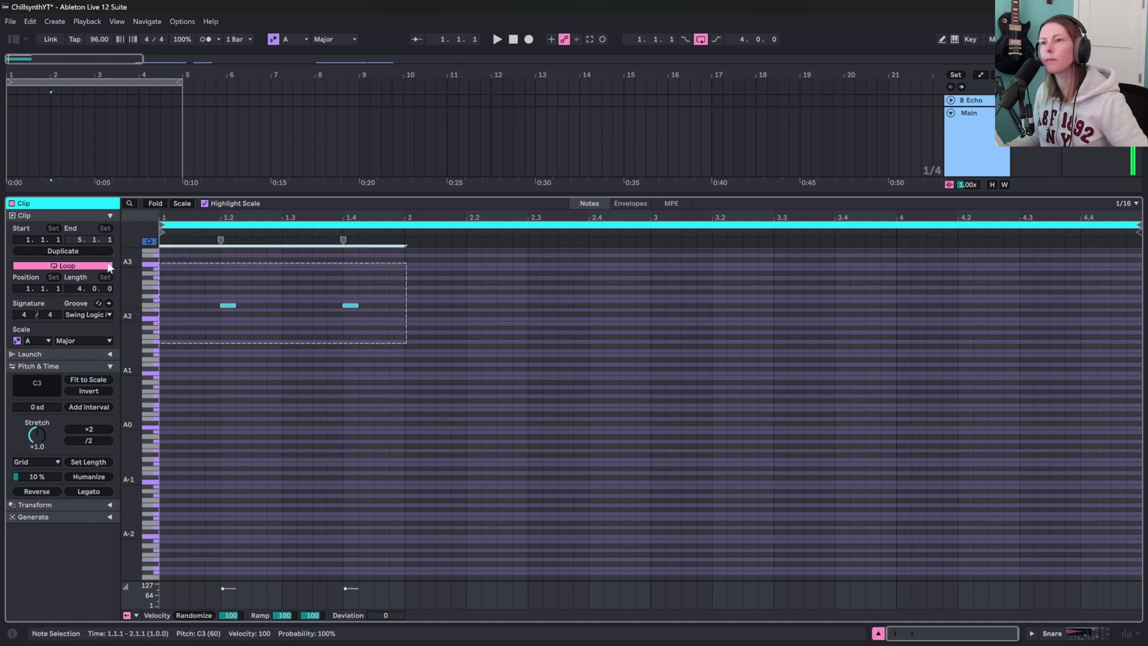
pyautogui.hotkey('ctrl', 'd')
pyautogui.hotkey('ctrl', 'd')
pyautogui.hotkey('ctrl', 'd')
pyautogui.press('space')
pyautogui.hotkey('ctrl', 'alt', 'l')
pyautogui.press('space')
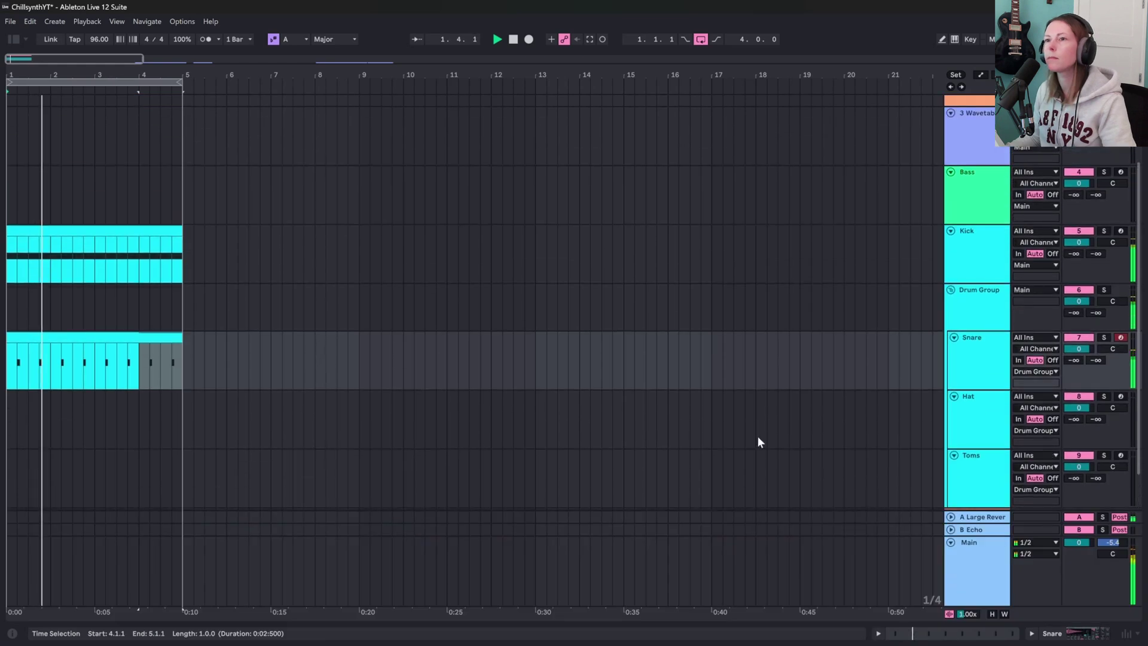
# - Set the Hat clip's grid to 1/8 and draw a BrightHat note at the start of bar 1
pyautogui.hotkey('ctrl', 'alt', 'l')
pyautogui.rightClick(195, 358)
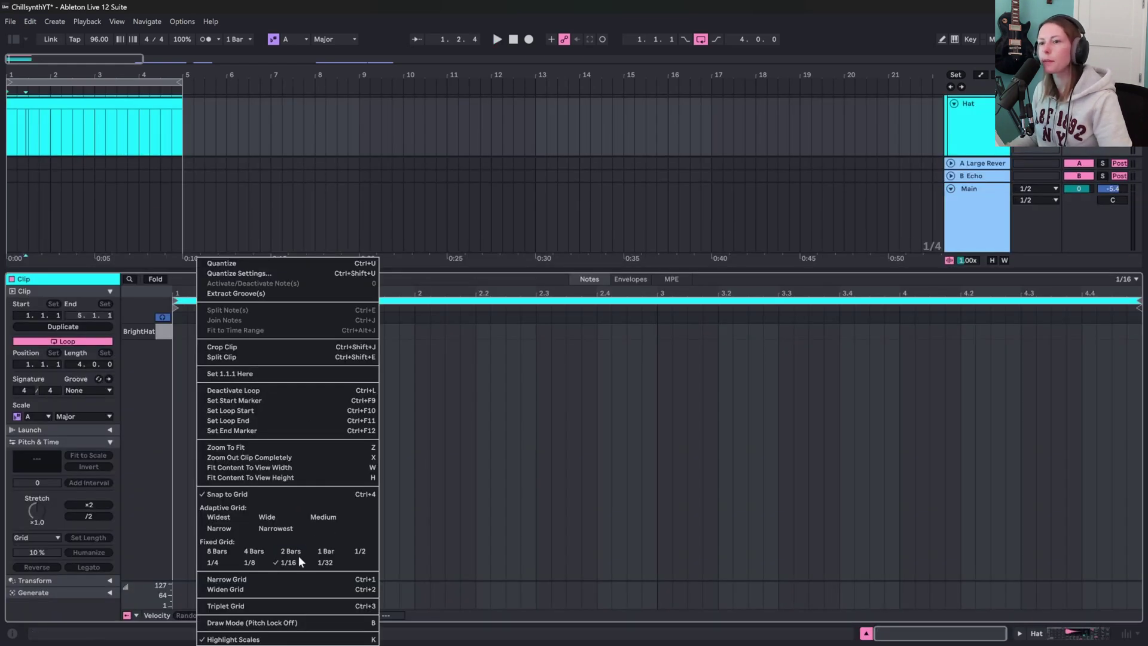
pyautogui.click(250, 562)
pyautogui.press('b')
pyautogui.click(188, 331)
pyautogui.press('b')
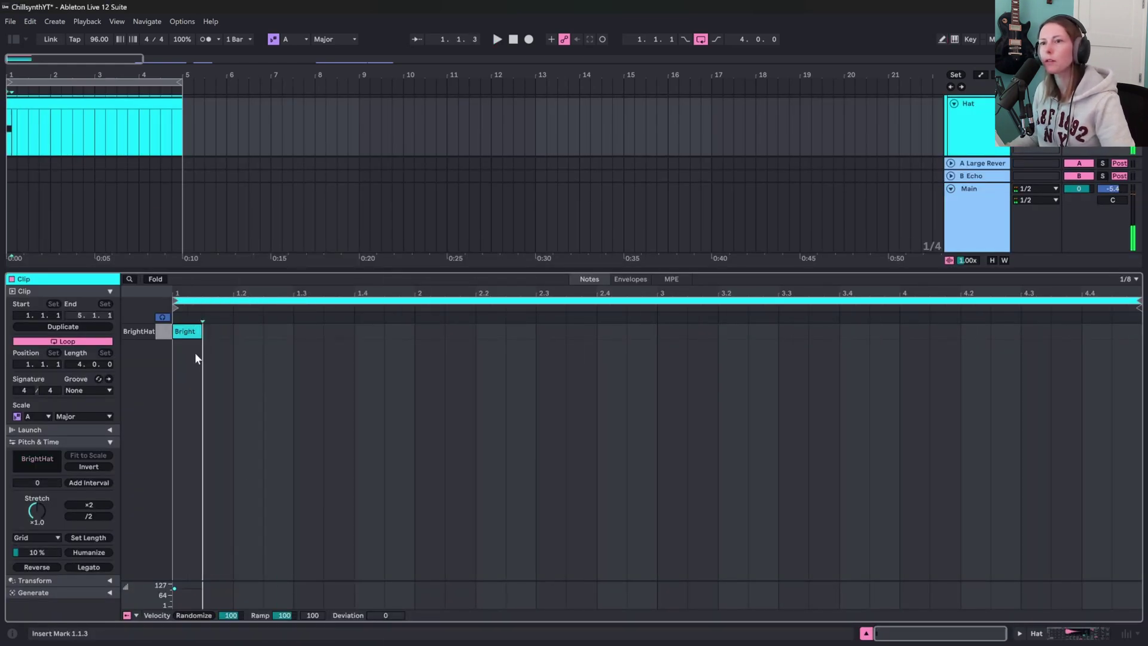
# - Repeat the BrightHat note on every eighth through the end of bar 4 and preview the pattern
pyautogui.hotkey('ctrl', 'd')
pyautogui.hotkey('ctrl', 'd')
pyautogui.hotkey('ctrl', 'd')
pyautogui.hotkey('ctrl', 'd')
pyautogui.hotkey('ctrl', 'd')
pyautogui.hotkey('ctrl', 'd')
pyautogui.hotkey('ctrl', 'd')
pyautogui.hotkey('ctrl', 'd')
pyautogui.hotkey('ctrl', 'd')
pyautogui.hotkey('ctrl', 'd')
pyautogui.hotkey('ctrl', 'd')
pyautogui.hotkey('ctrl', 'd')
pyautogui.hotkey('ctrl', 'd')
pyautogui.hotkey('ctrl', 'd')
pyautogui.hotkey('ctrl', 'd')
pyautogui.hotkey('ctrl', 'd')
pyautogui.hotkey('ctrl', 'd')
pyautogui.hotkey('ctrl', 'd')
pyautogui.hotkey('ctrl', 'd')
pyautogui.hotkey('ctrl', 'd')
pyautogui.hotkey('ctrl', 'd')
pyautogui.hotkey('ctrl', 'd')
pyautogui.hotkey('ctrl', 'd')
pyautogui.hotkey('ctrl', 'd')
pyautogui.hotkey('ctrl', 'd')
pyautogui.hotkey('ctrl', 'd')
pyautogui.hotkey('ctrl', 'd')
pyautogui.hotkey('ctrl', 'd')
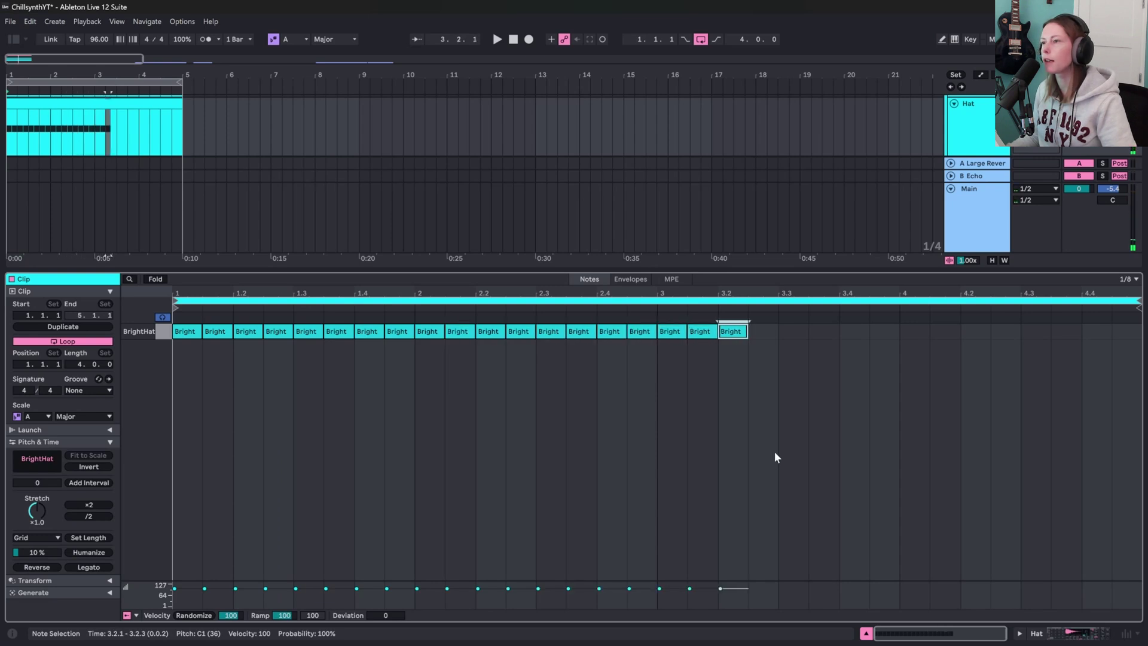
pyautogui.hotkey('ctrl', 'd')
pyautogui.hotkey('ctrl', 'd')
pyautogui.hotkey('ctrl', 'd')
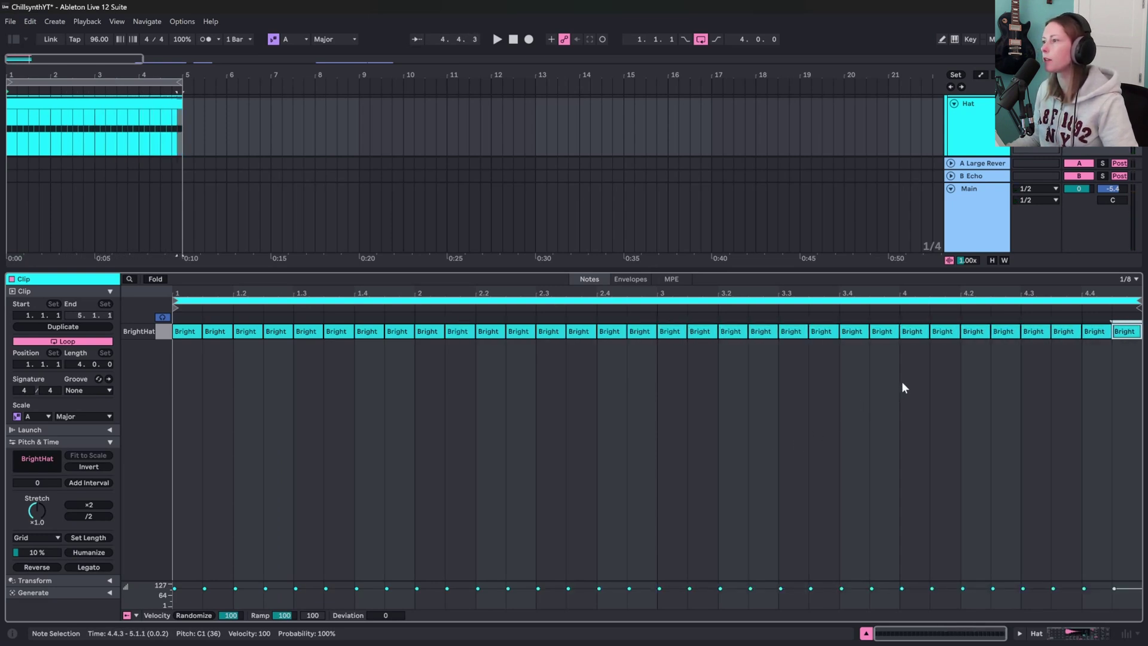
pyautogui.press('space')
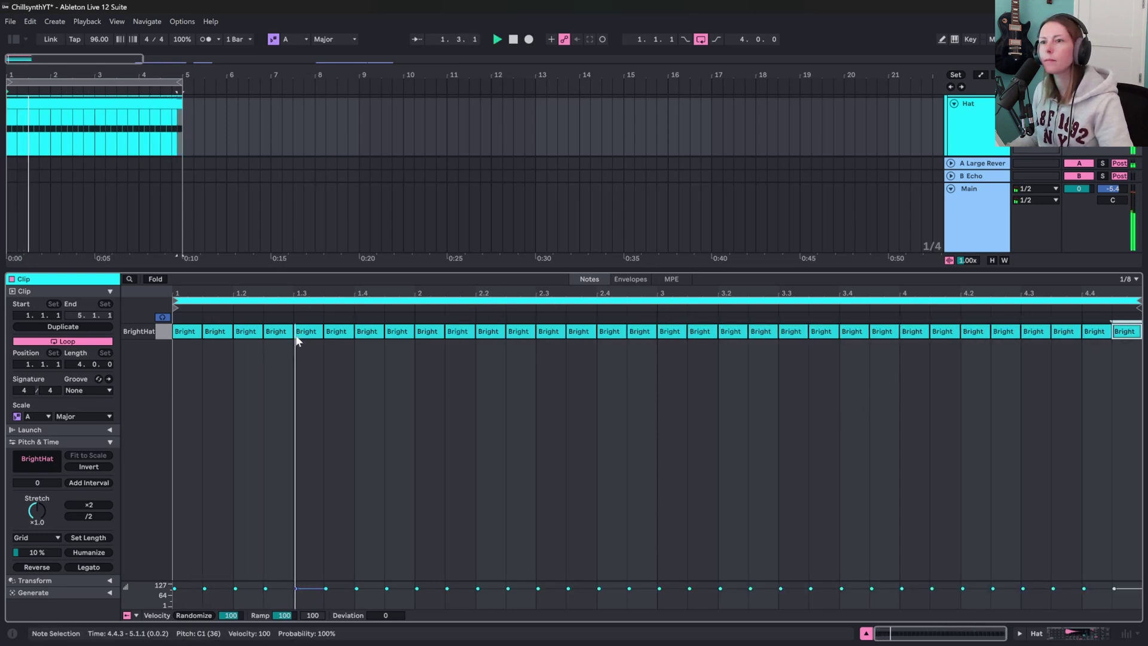
pyautogui.press('space')
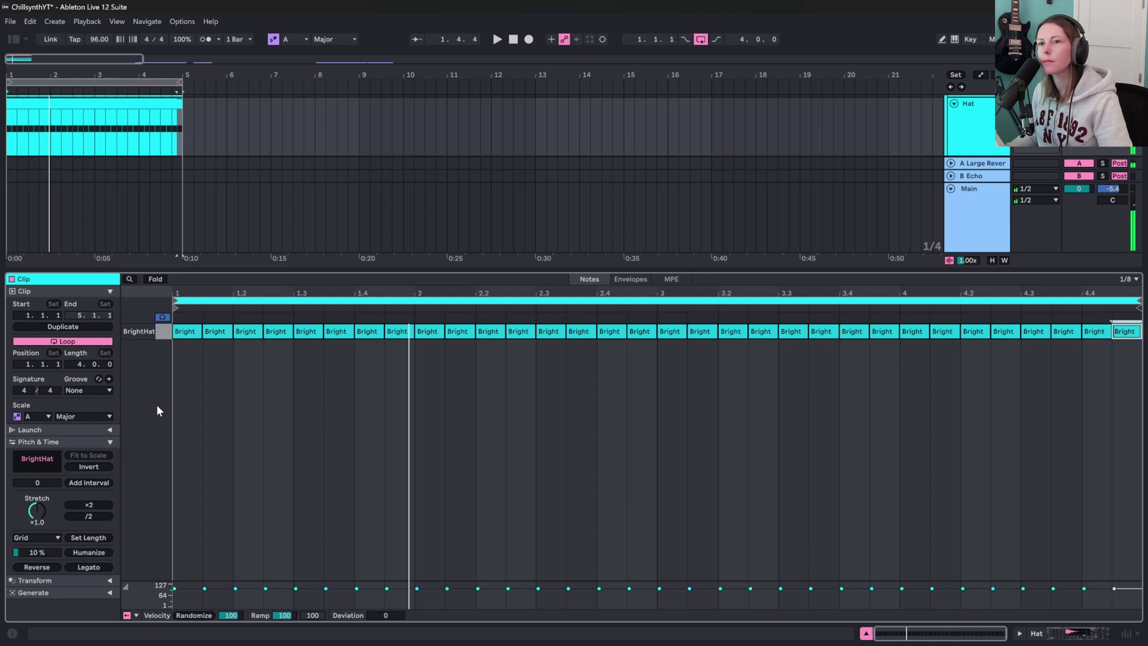
# - Apply the Swing Logic 8ths 54 groove to the Hat clip
pyautogui.click(95, 389)
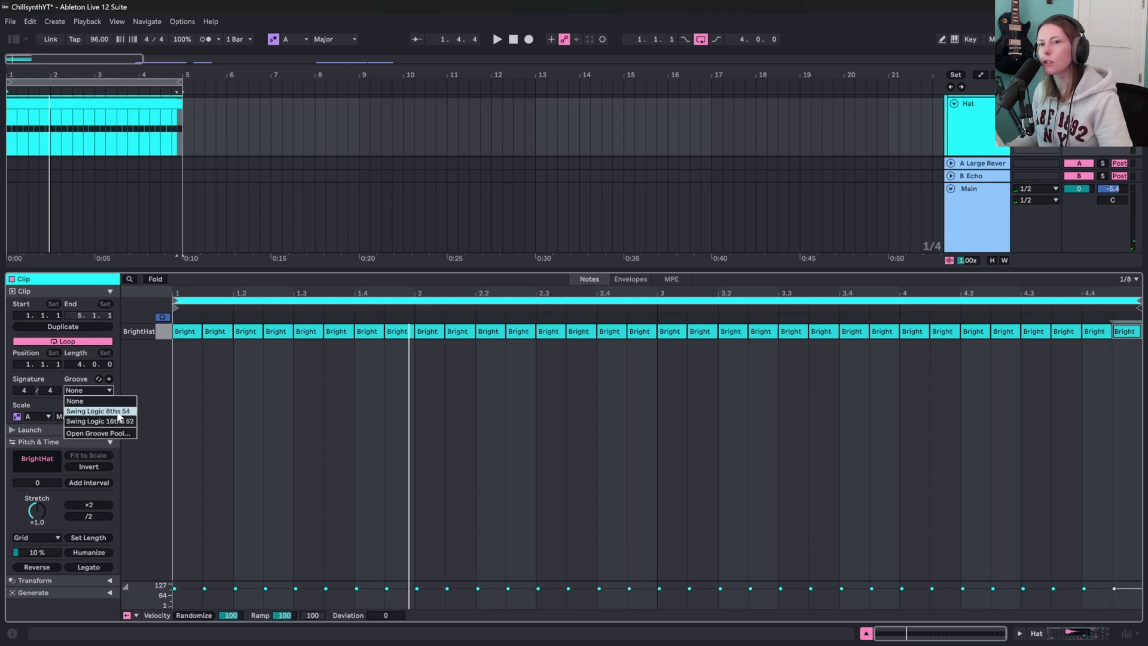
pyautogui.click(119, 412)
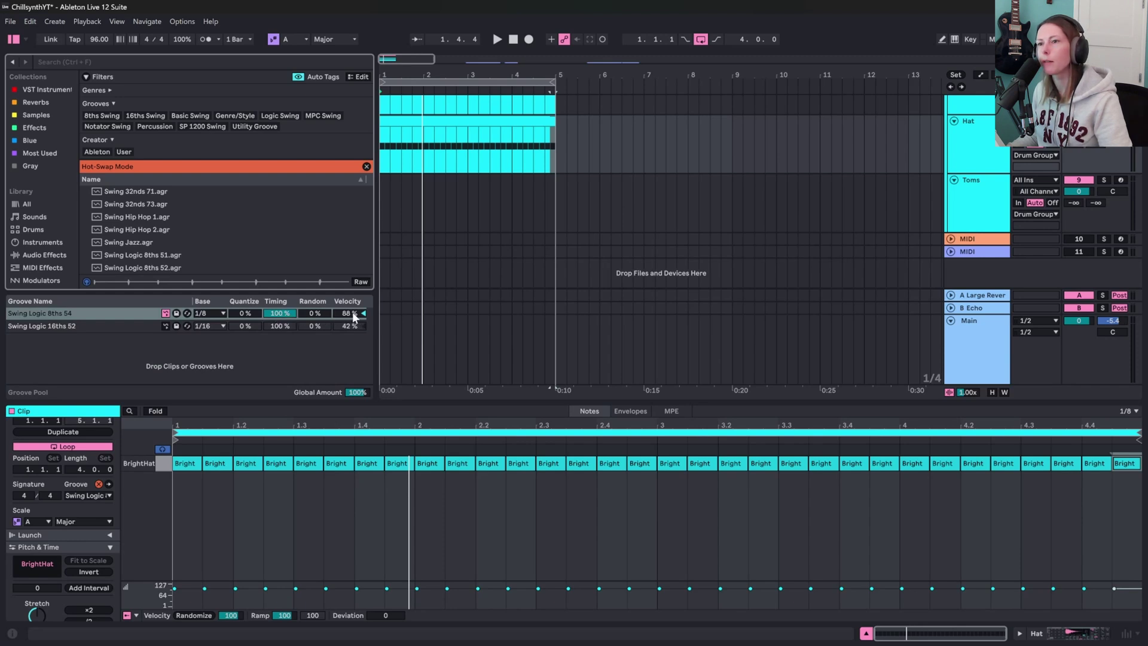
pyautogui.press('space')
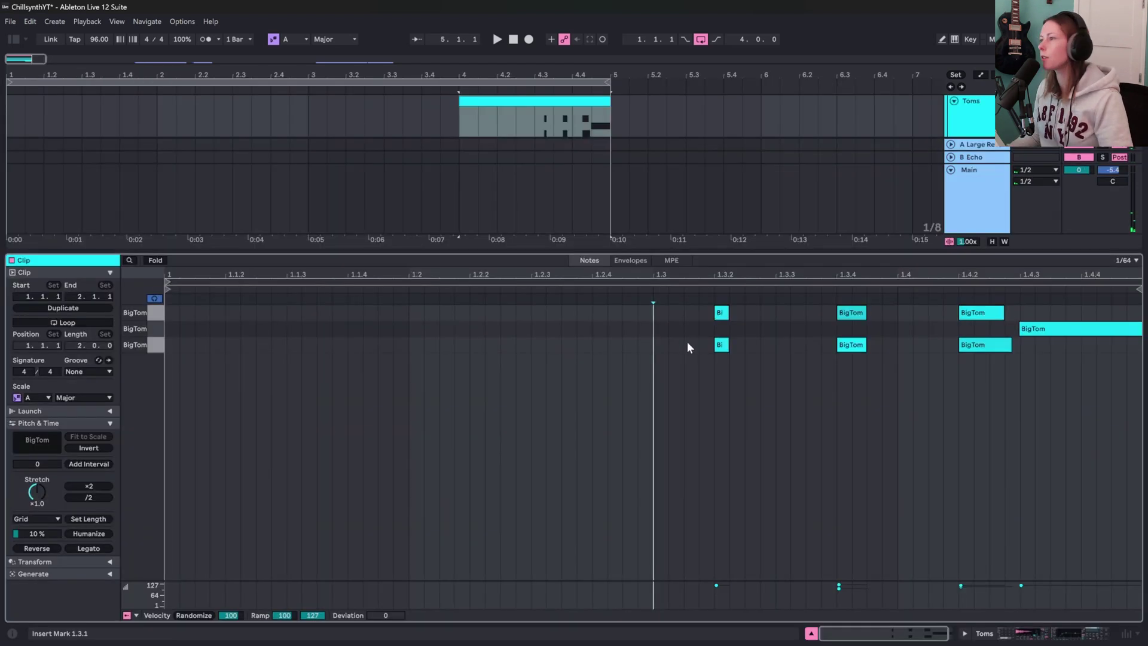
# - Play the drum loop with the Toms fill and return to the full arrangement of drum tracks
pyautogui.press('space')
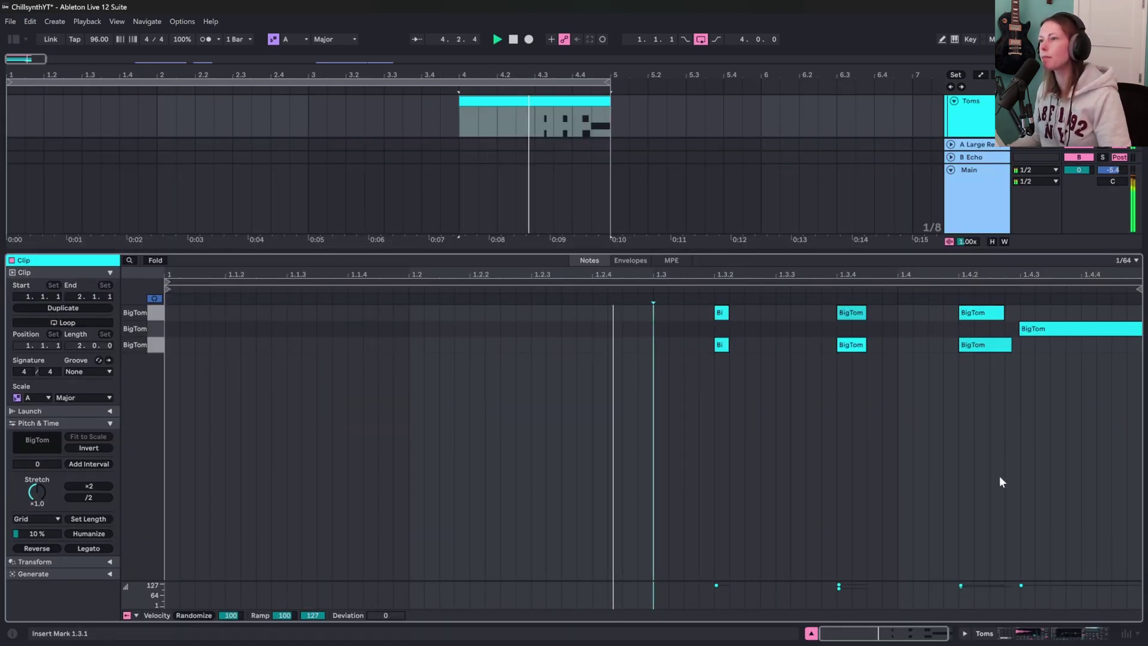
pyautogui.press('space')
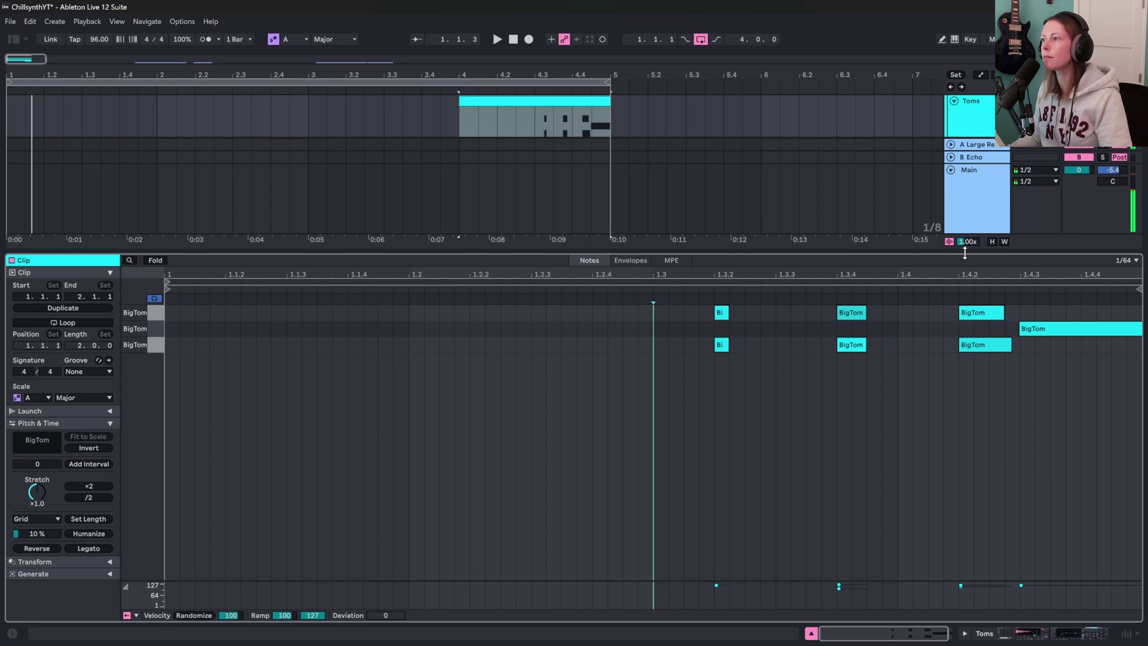
pyautogui.hotkey('ctrl', 'alt', 'l')
pyautogui.scroll(1, 906, 421)
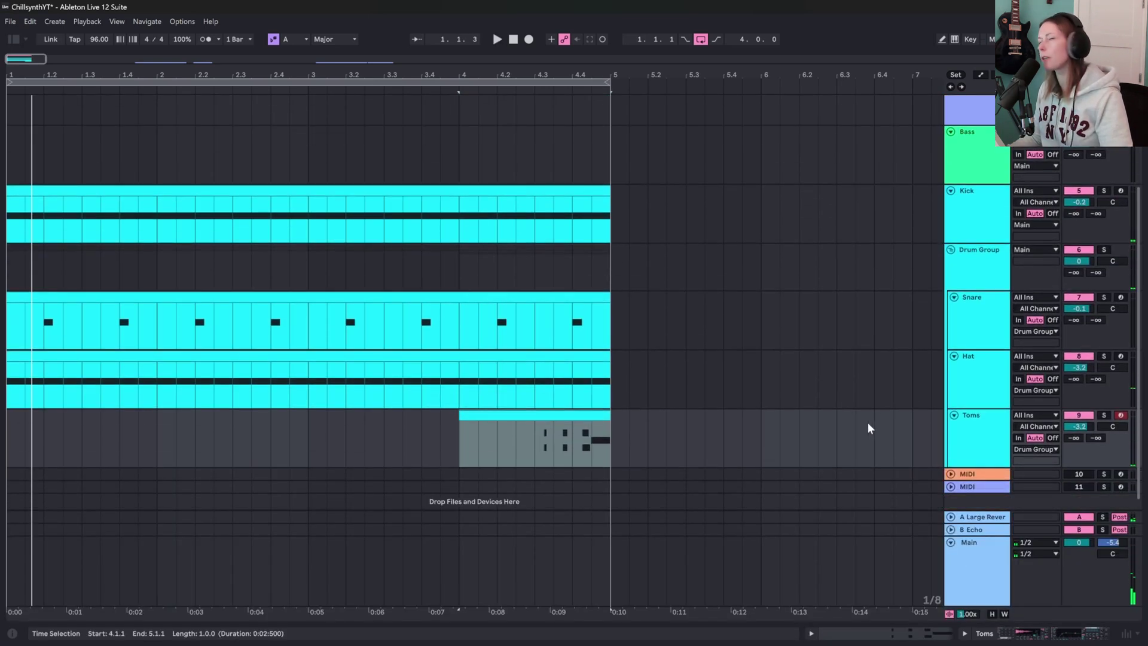
pyautogui.scroll(-1, 940, 412)
# - Set the A-Large Reverb sends to -16 dB on Snare, -22.8 dB on Hat and -11 dB on Toms
pyautogui.moveTo(1074, 306); pyautogui.dragTo(1074, 293)
pyautogui.moveTo(1074, 366); pyautogui.dragTo(1074, 363)
pyautogui.moveTo(1074, 425); pyautogui.dragTo(1074, 416)
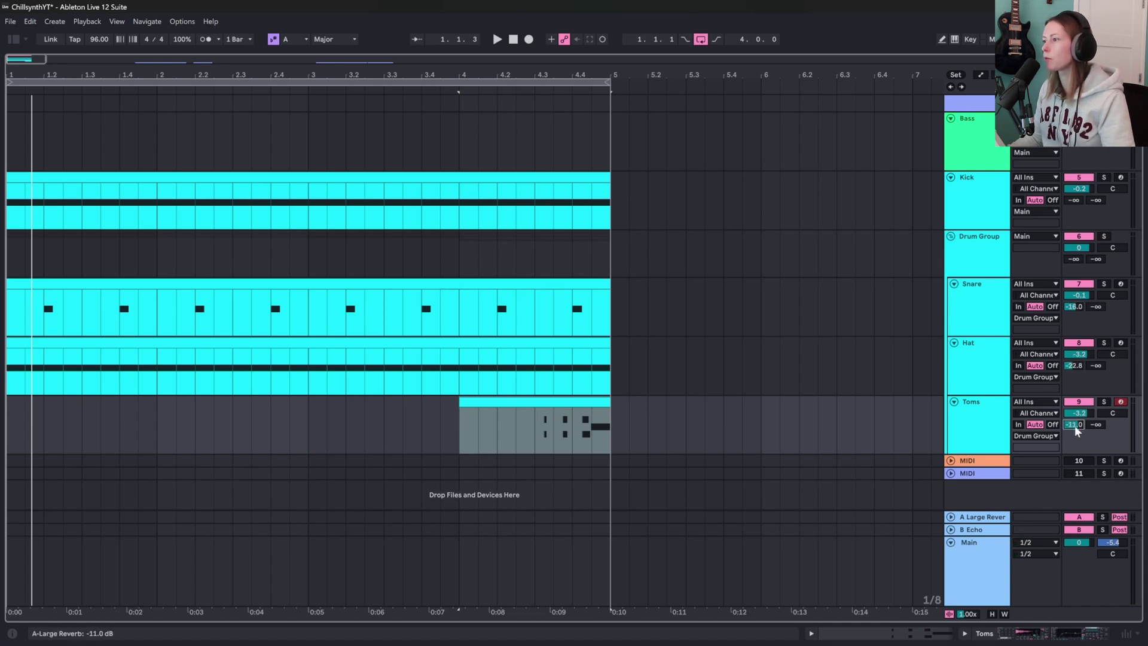
# - Show the Echo return's settings, set the Toms track's B-Echo send to -13.7 dB, and preview the soloed tom fill
pyautogui.doubleClick(985, 530)
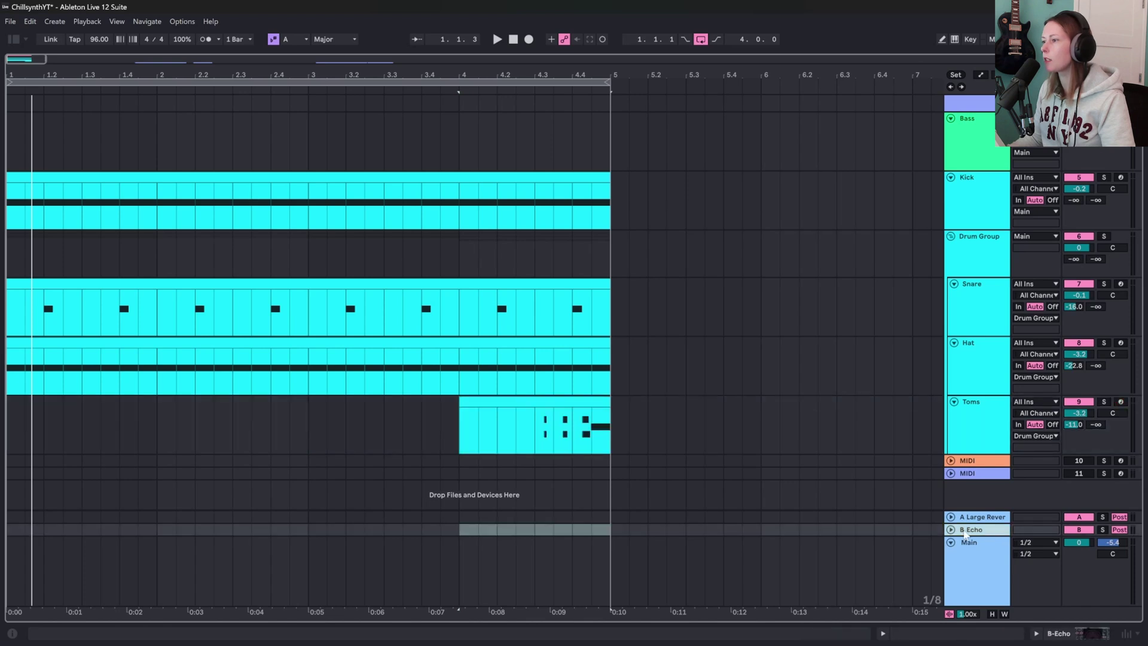
pyautogui.scroll(-3, 975, 310)
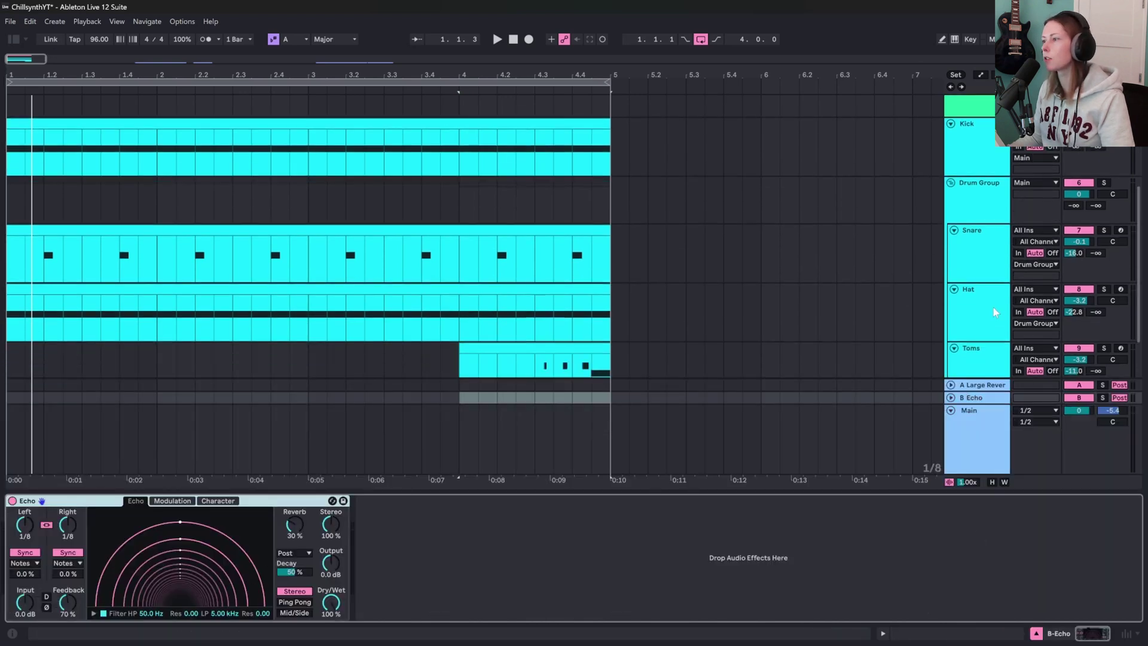
pyautogui.click(974, 326)
pyautogui.moveTo(1095, 316); pyautogui.dragTo(1096, 305)
pyautogui.click(545, 518)
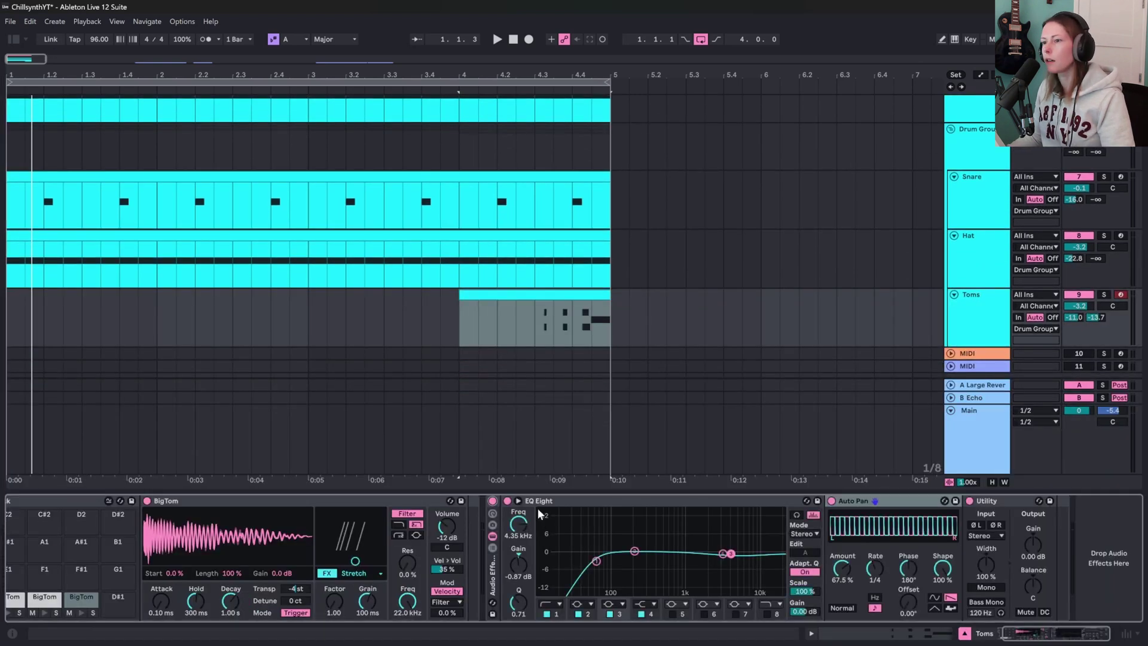
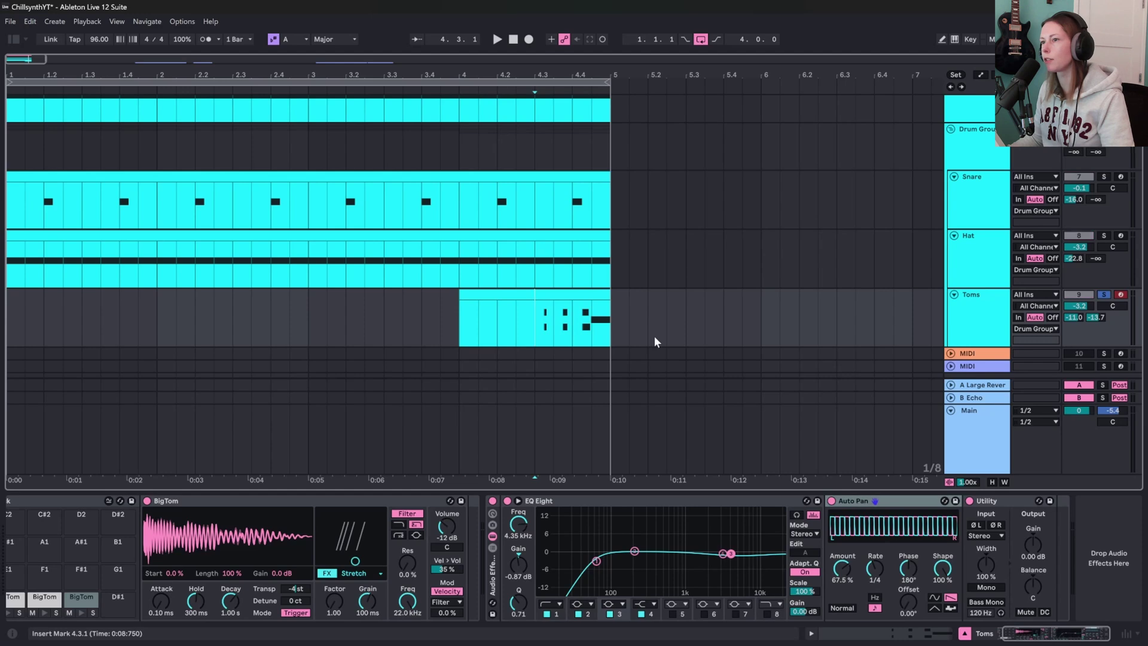
pyautogui.press('space')
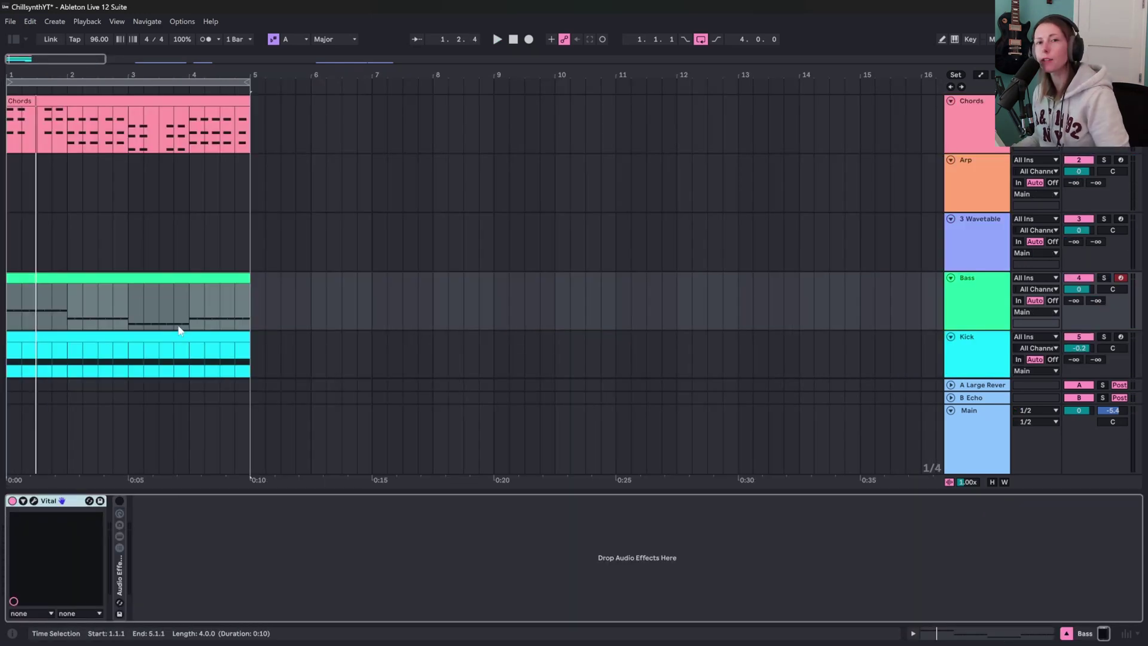
# - Open the Bass clip's notes and enlarge the note editor to examine the bassline
pyautogui.click(177, 281)
pyautogui.doubleClick(177, 281)
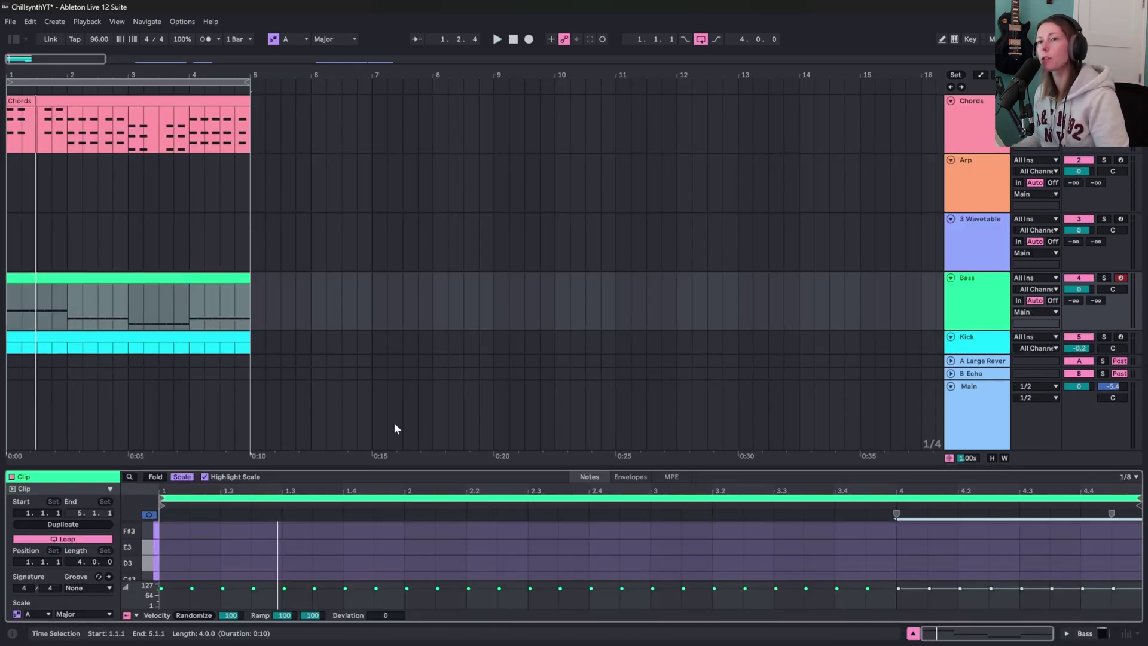
pyautogui.moveTo(441, 468); pyautogui.dragTo(418, 123)
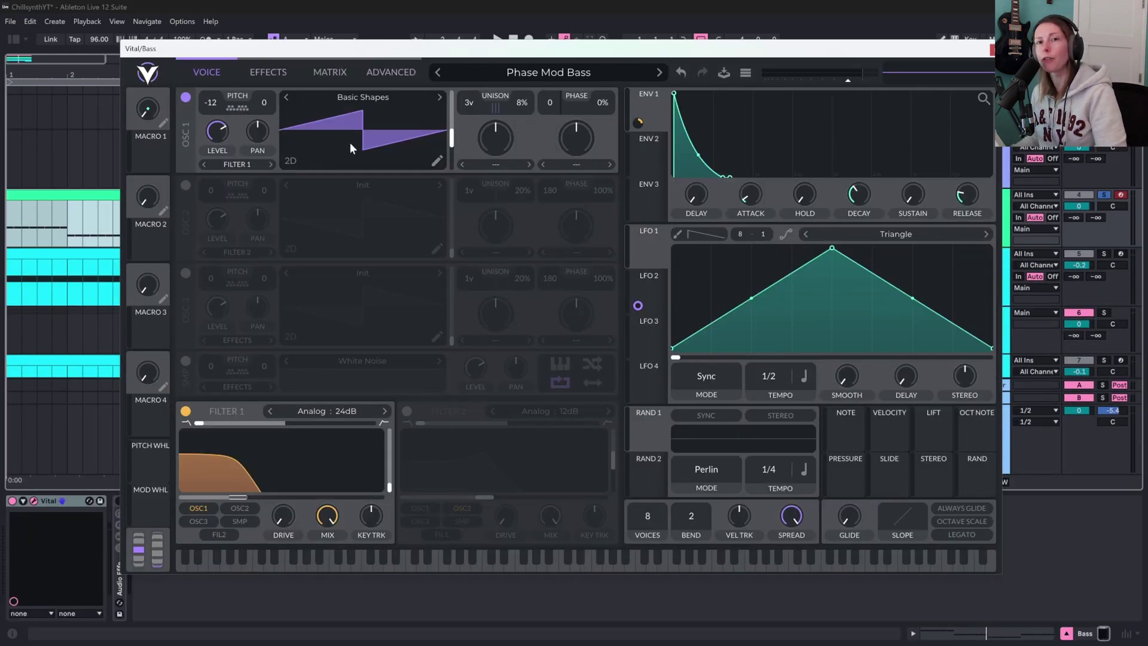
# - Preview the Phase Mod Bass patch in Vital and check oscillator 1's unison setting
pyautogui.press('space')
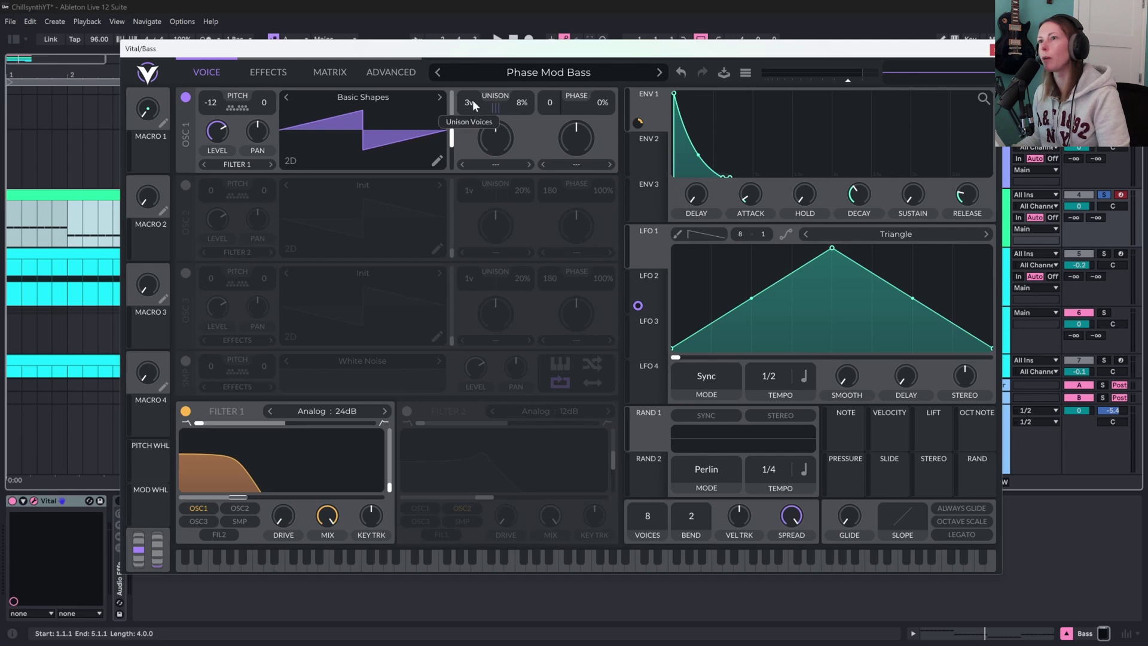
pyautogui.moveTo(472, 100)
pyautogui.mouseDown()
pyautogui.moveTo(480, 126)
pyautogui.moveTo(473, 94)
pyautogui.mouseUp()
pyautogui.press('space')
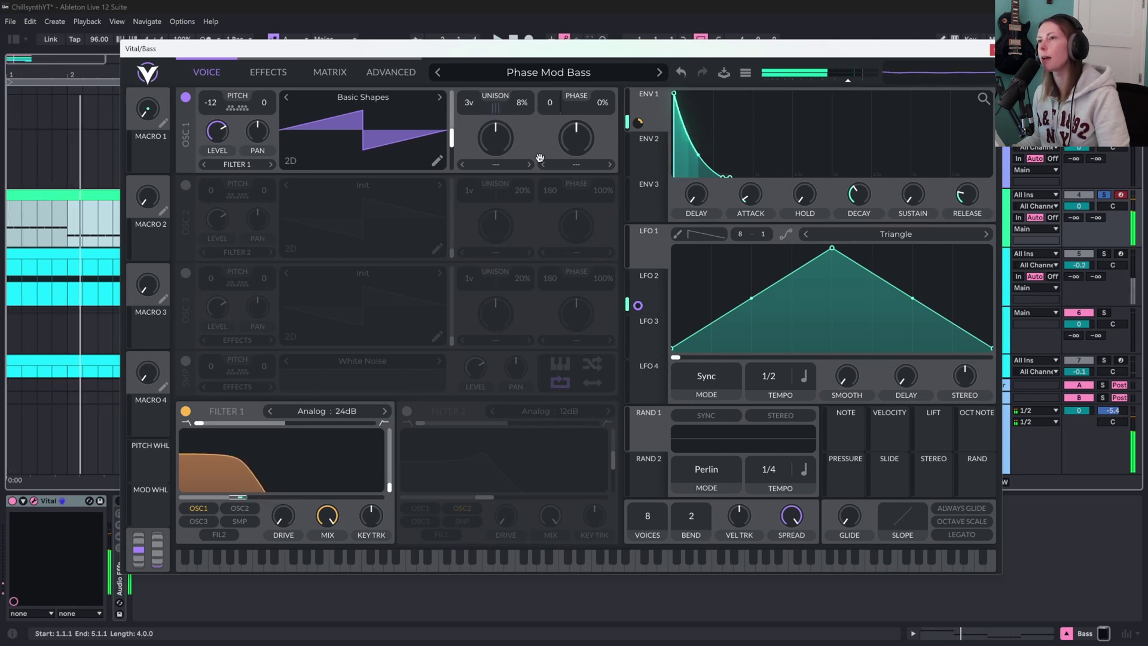
pyautogui.press('space')
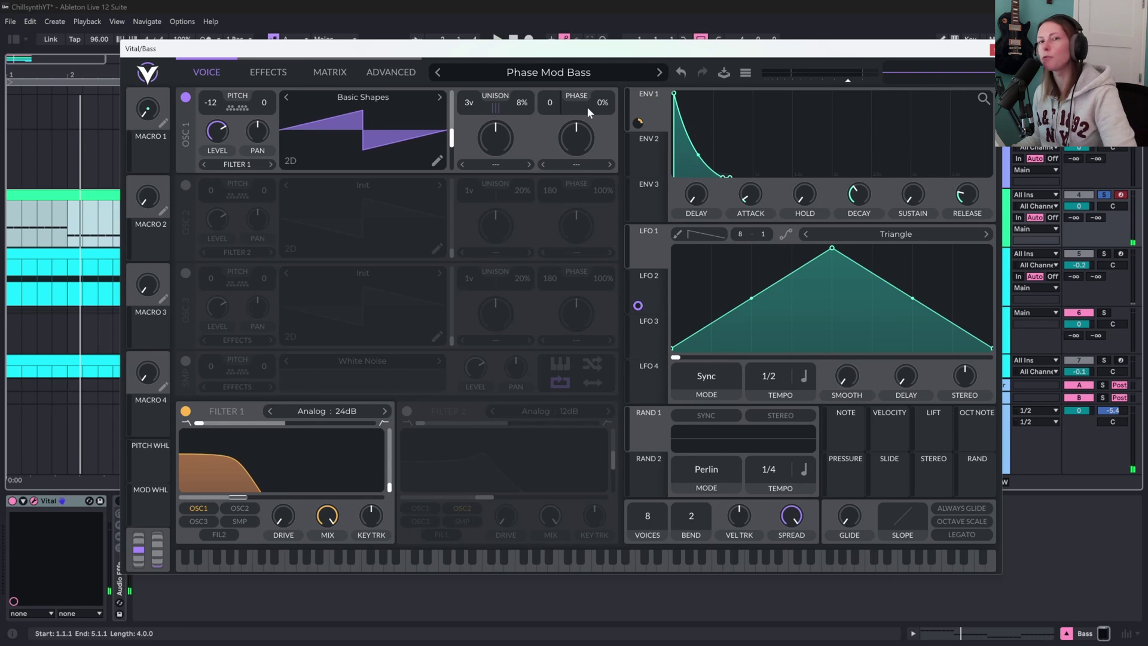
# - Show LFO 2 and compare the playing bass with its Oscillator 1 Phase modulation bypassed and active again
pyautogui.click(654, 282)
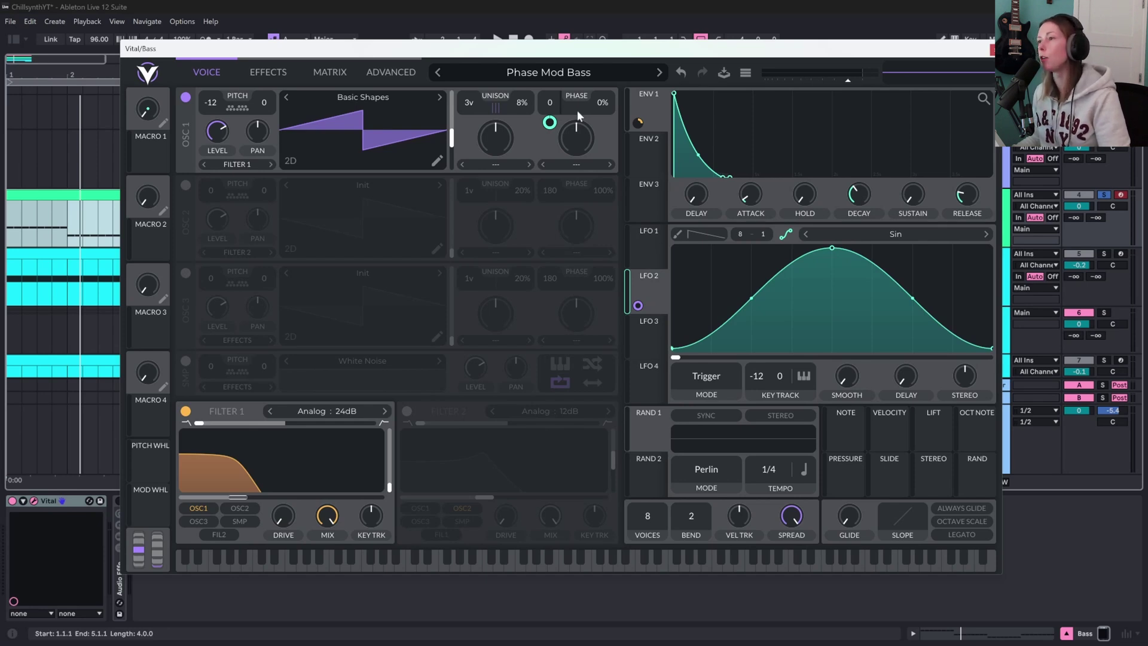
pyautogui.press('space')
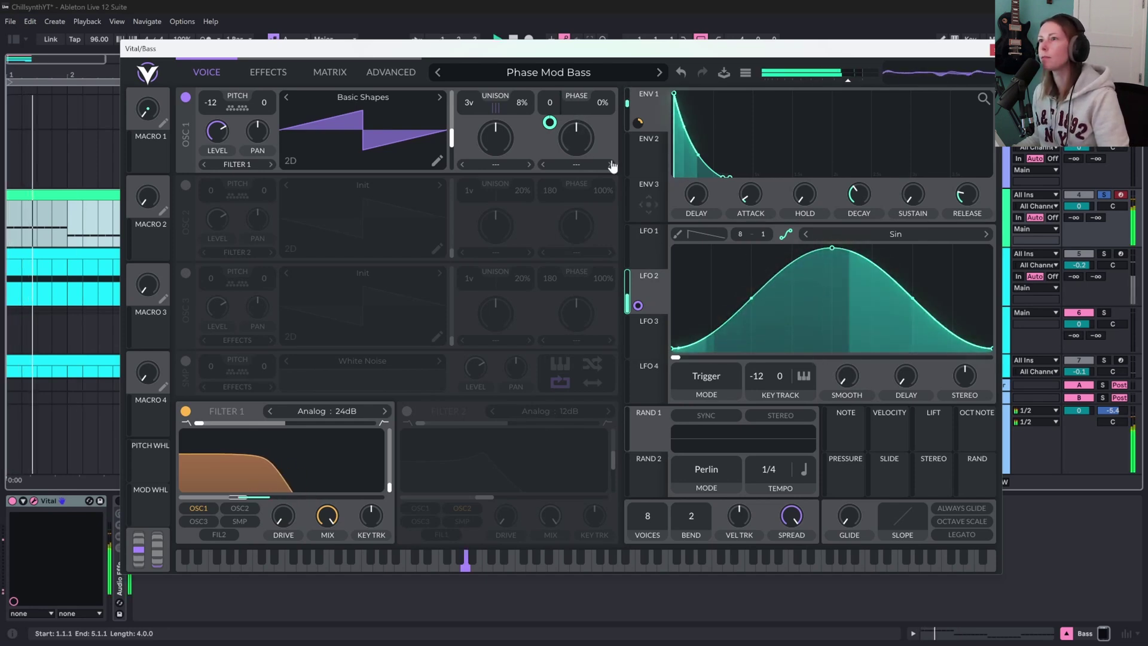
pyautogui.rightClick(640, 305)
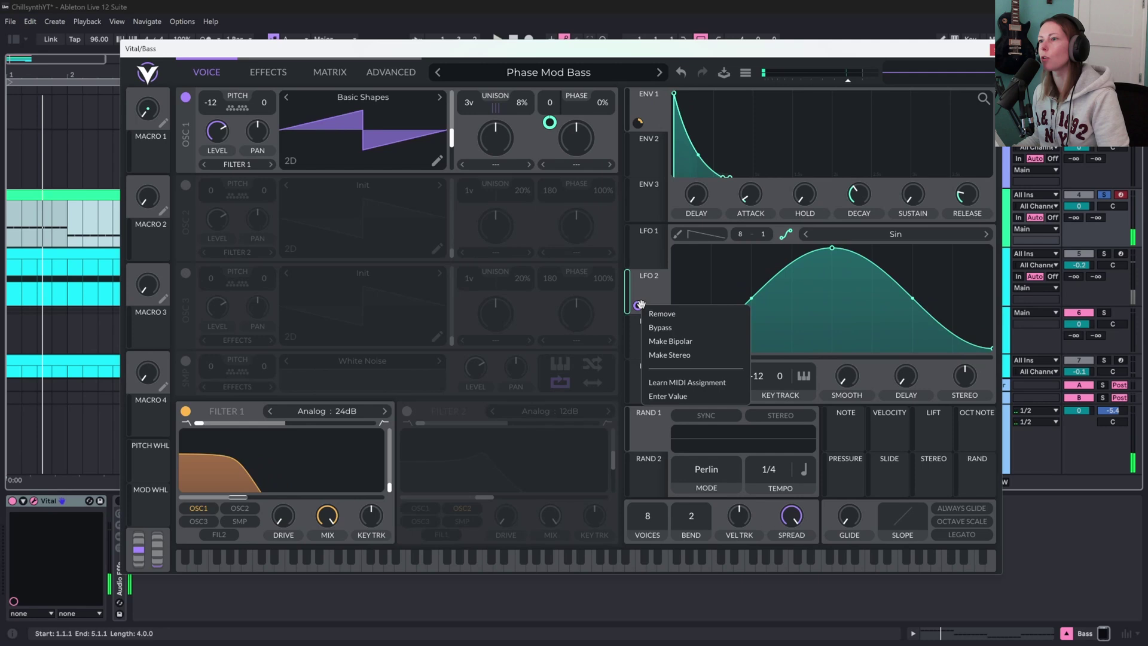
pyautogui.click(687, 326)
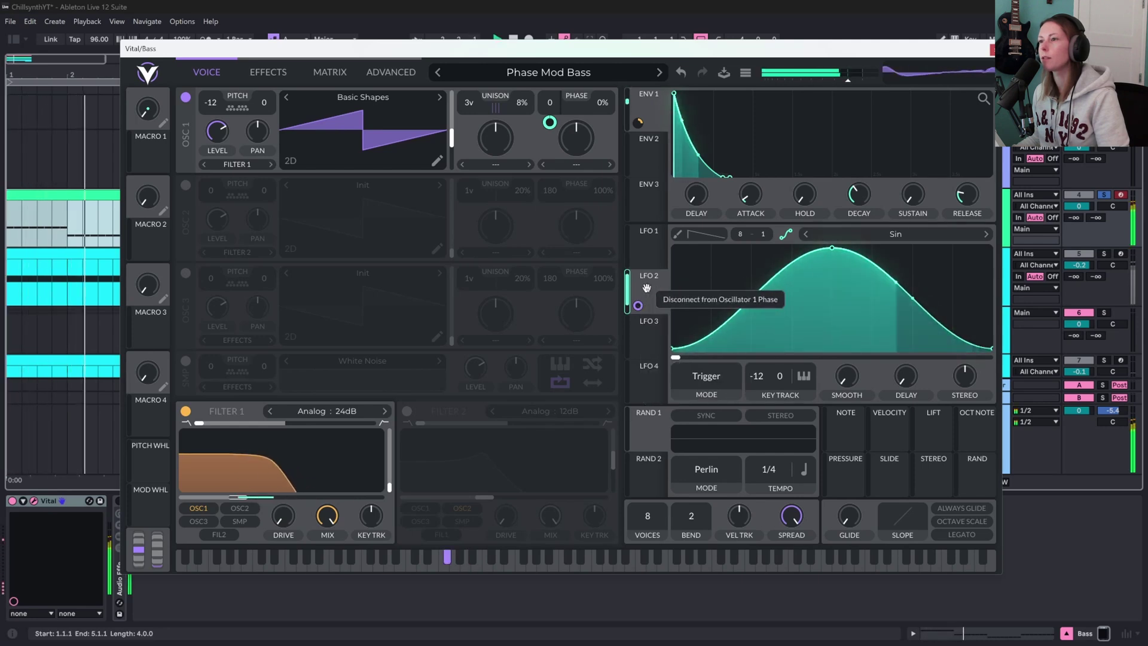
pyautogui.rightClick(637, 305)
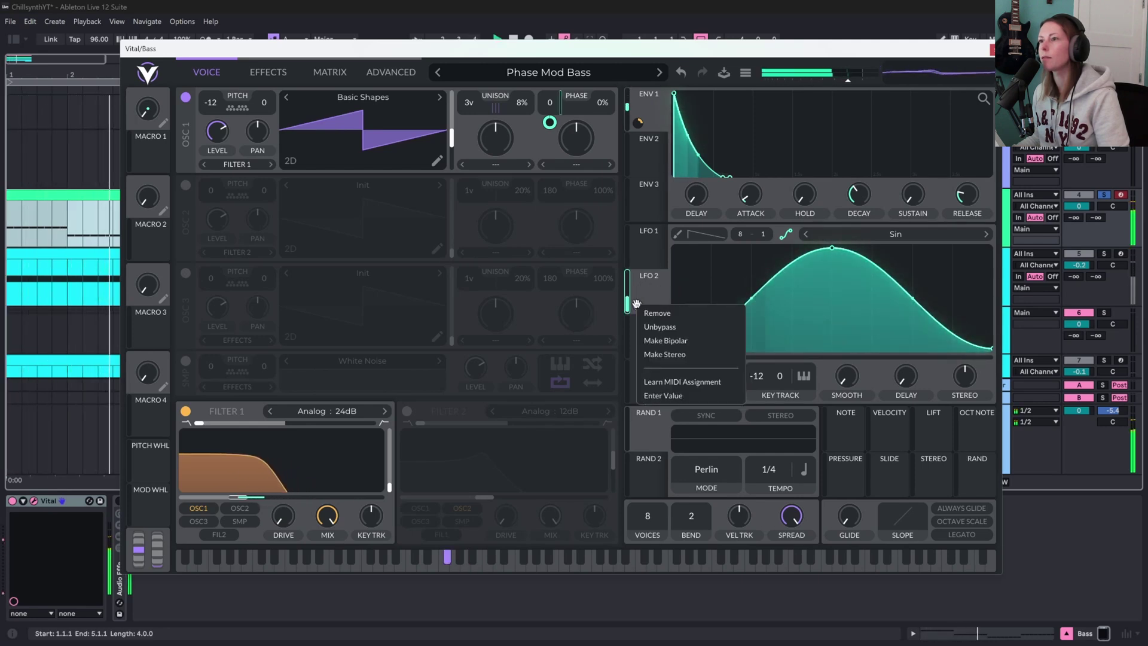
pyautogui.click(660, 327)
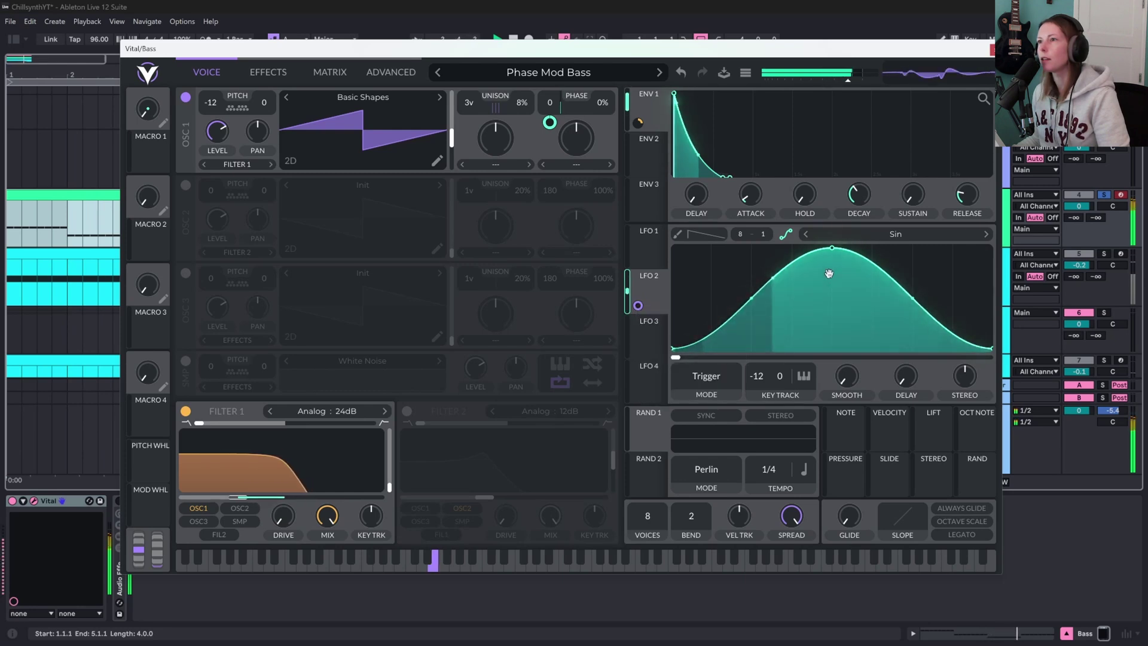
pyautogui.press('space')
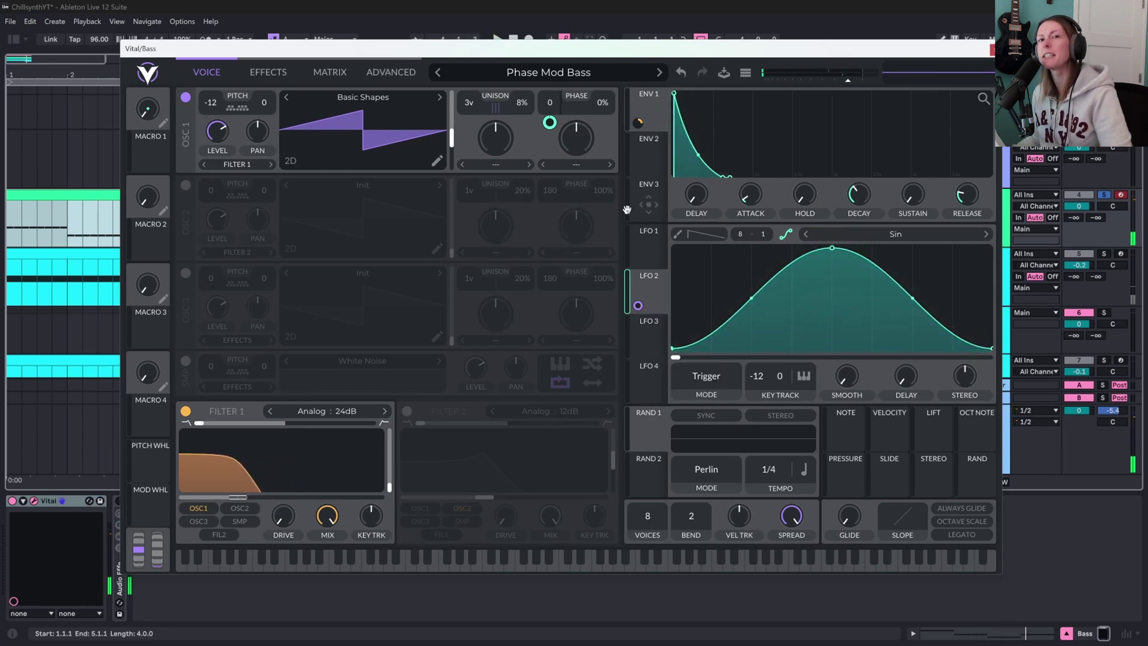
# - Show the bass patch's Chorus and Multiband Compressor effects and preview the sound
pyautogui.click(267, 72)
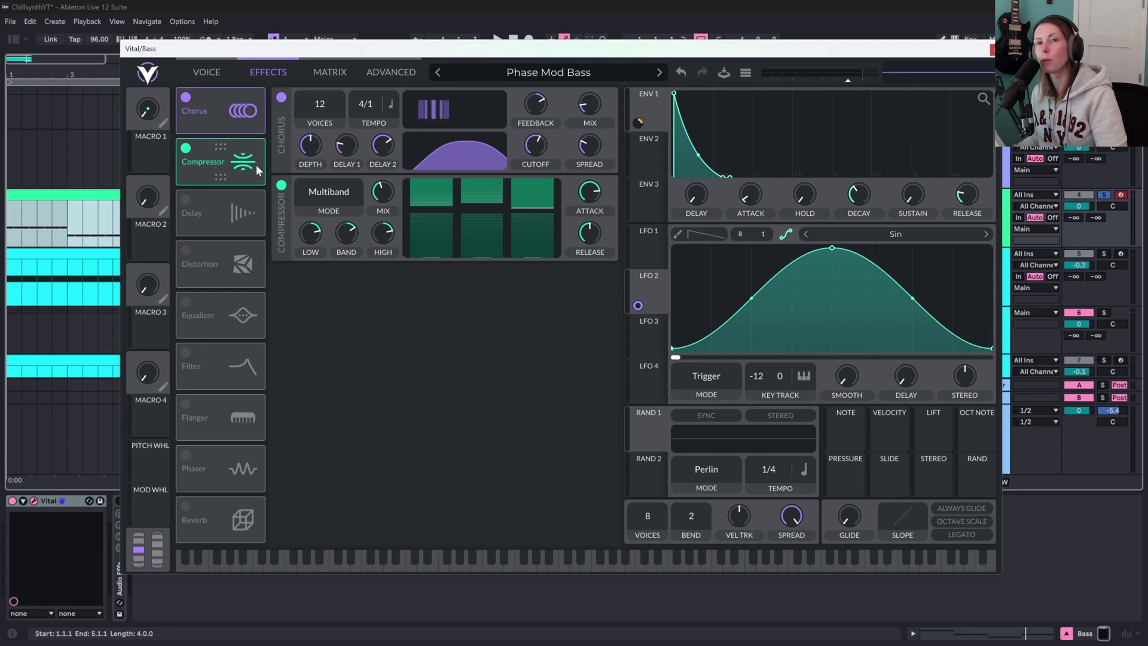
pyautogui.press('space')
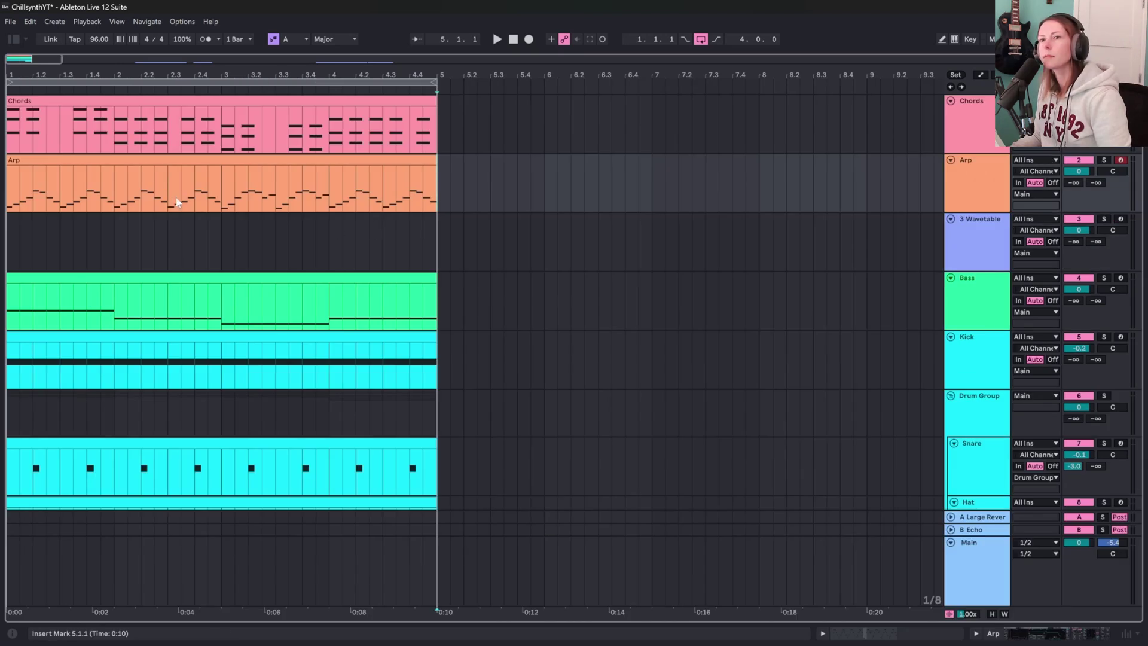
# - Open the Arp clip in an enlarged note editor, play it from the start, and examine its note pattern across all four bars
pyautogui.doubleClick(89, 160)
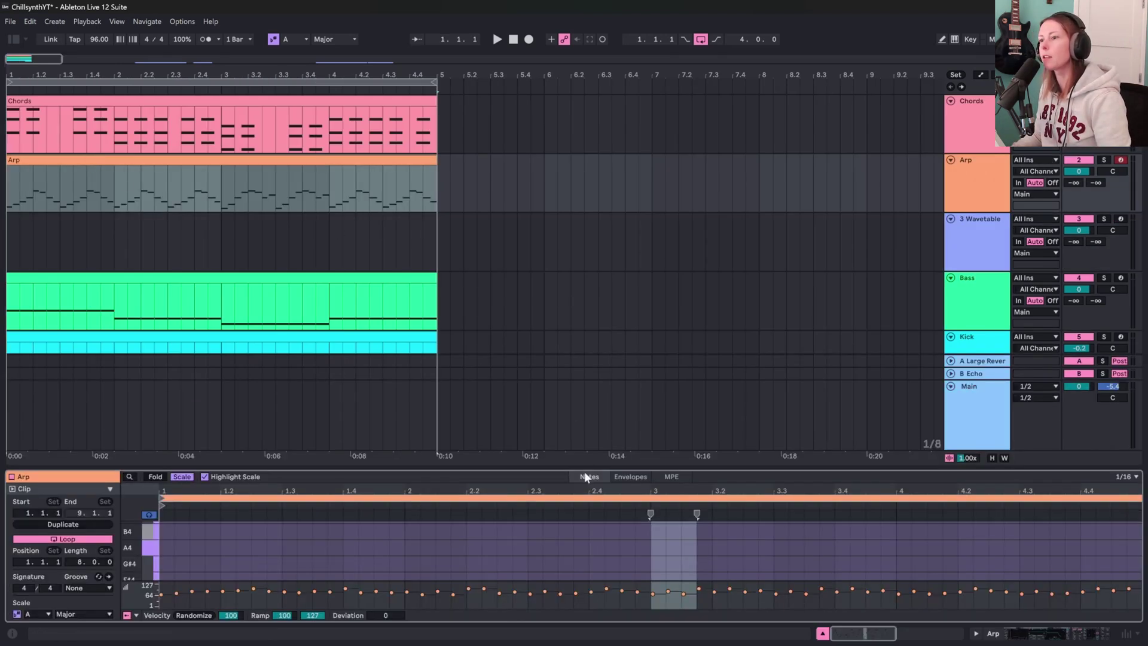
pyautogui.moveTo(583, 467); pyautogui.dragTo(525, 216)
pyautogui.scroll(2, 454, 311)
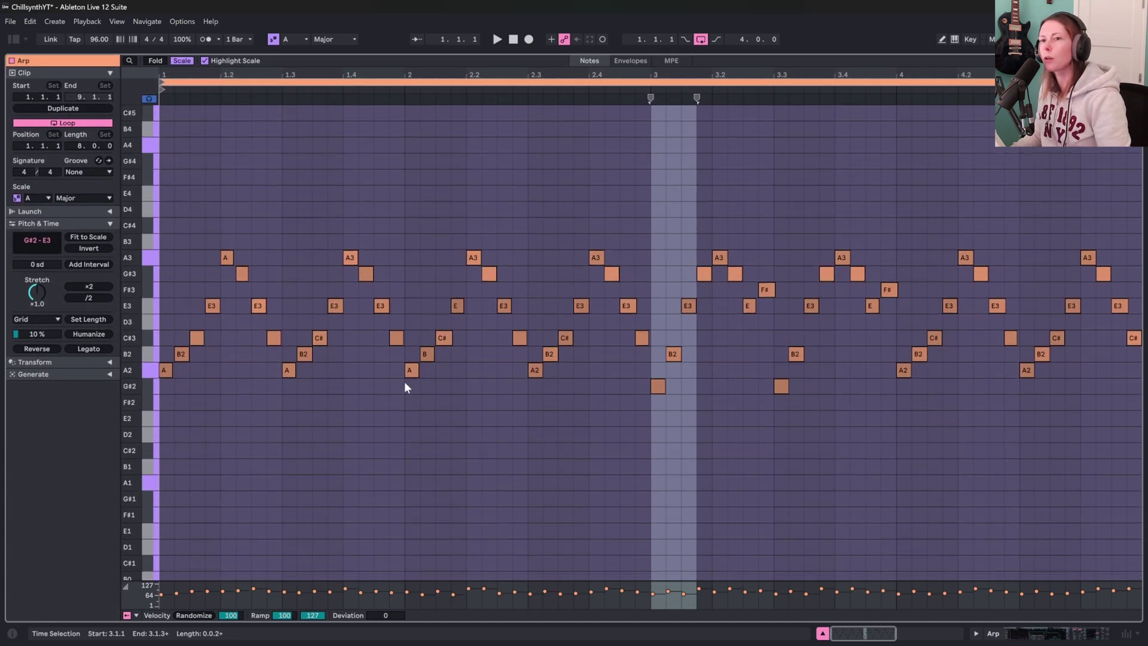
pyautogui.click(161, 428)
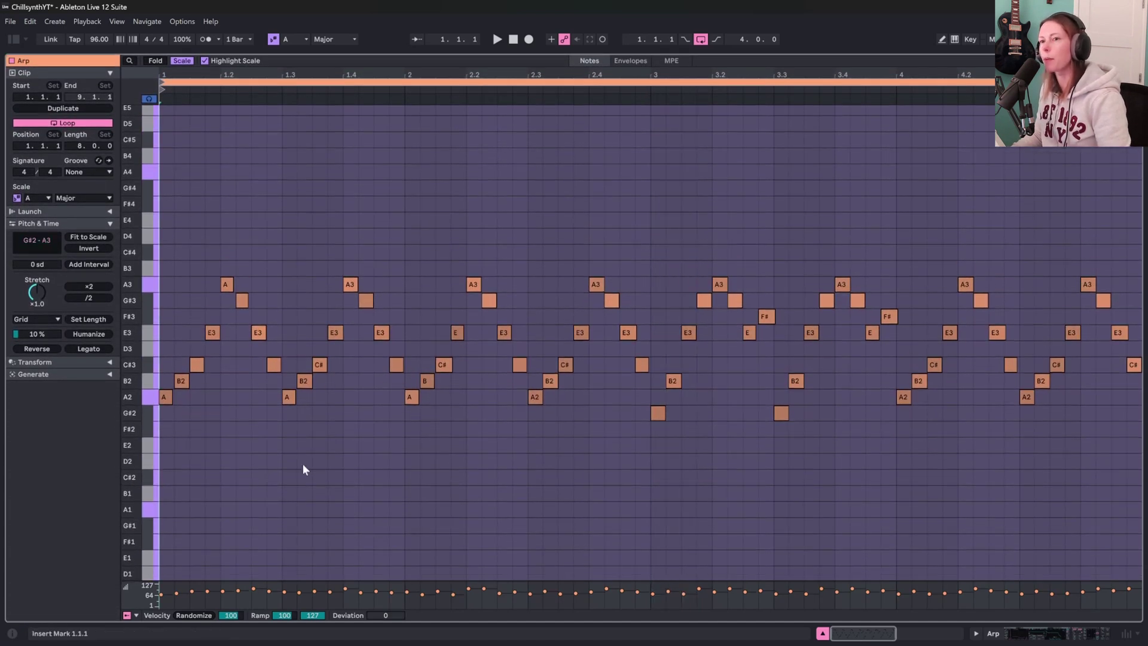
pyautogui.press('space')
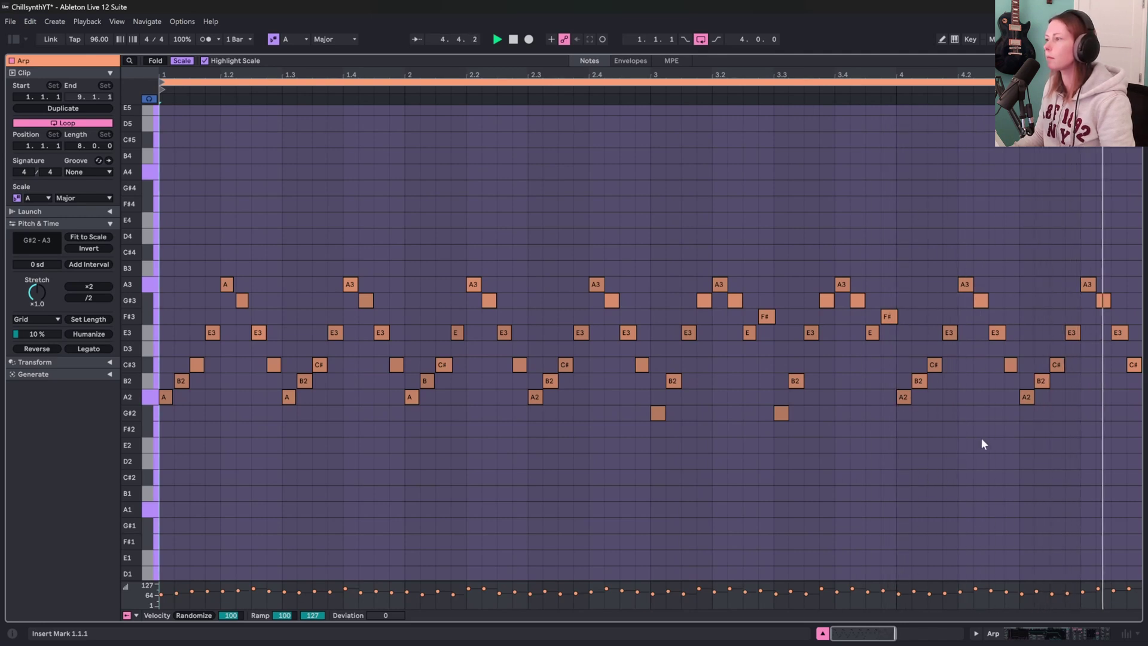
pyautogui.scroll(1, 251, 429)
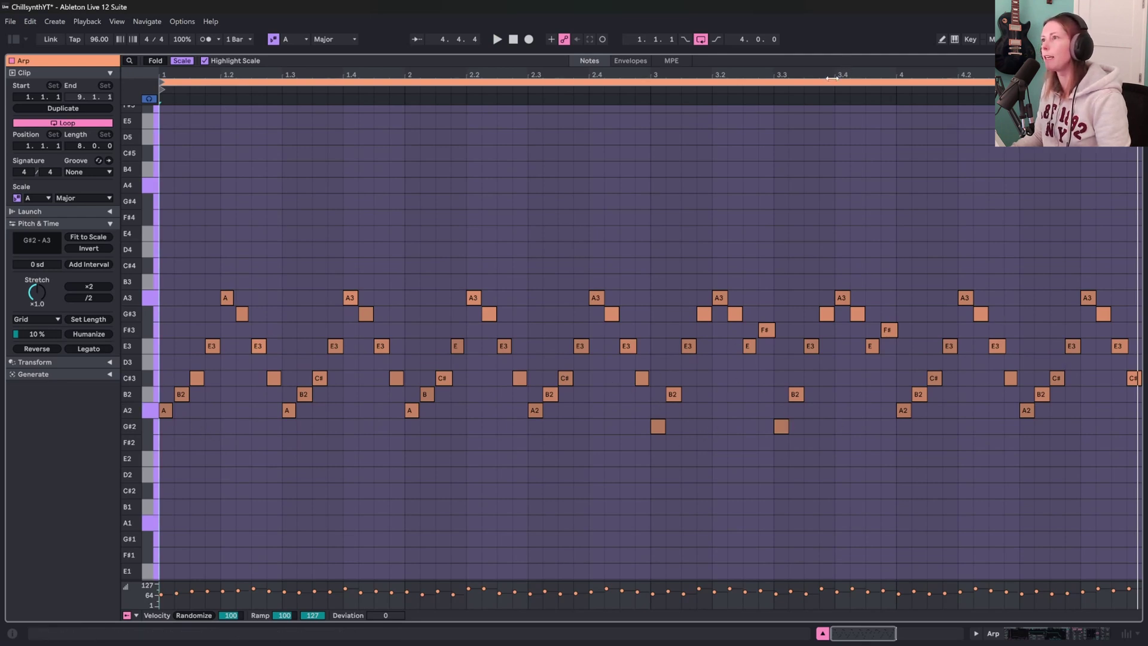
pyautogui.moveTo(833, 74); pyautogui.dragTo(833, 226)
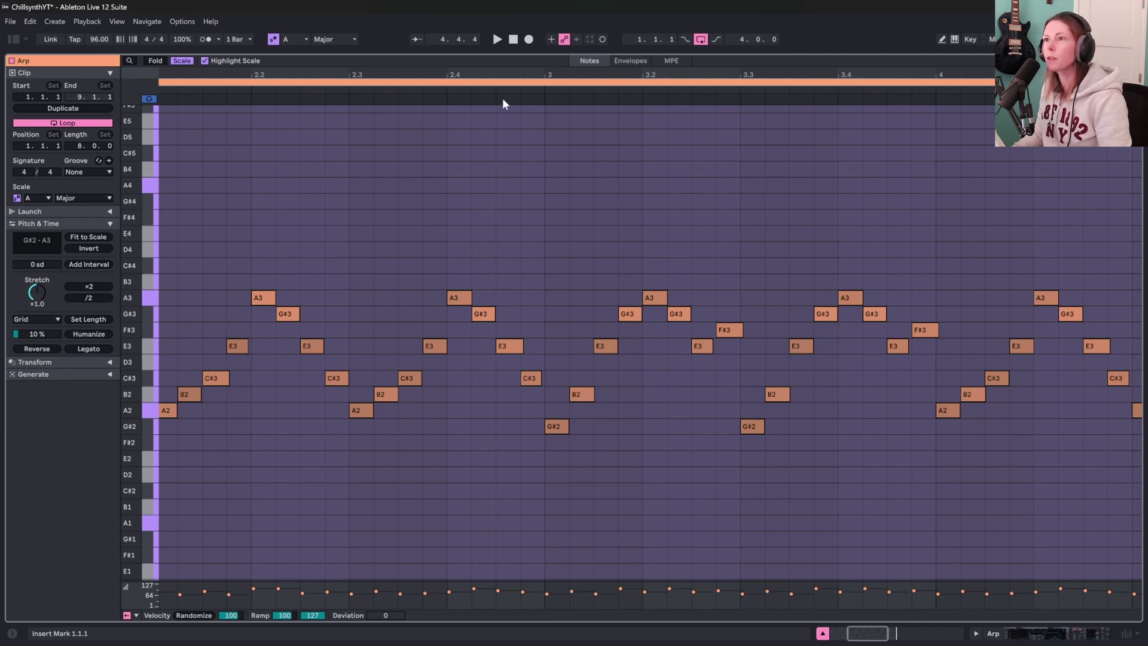
pyautogui.moveTo(502, 98); pyautogui.dragTo(499, 423)
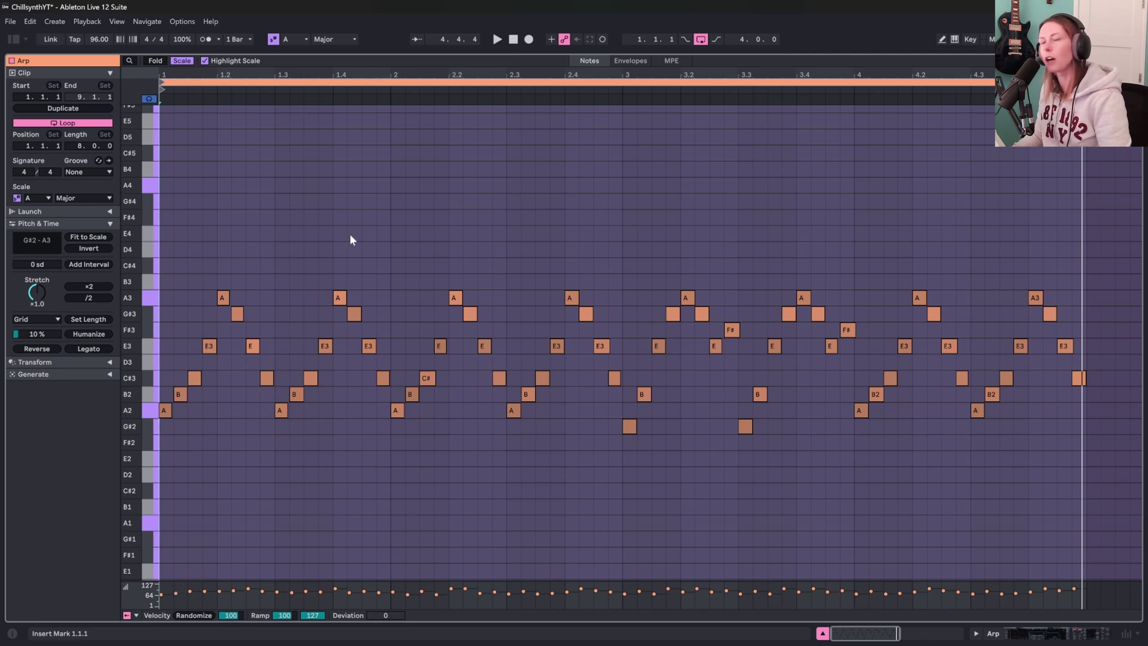
pyautogui.click(471, 85)
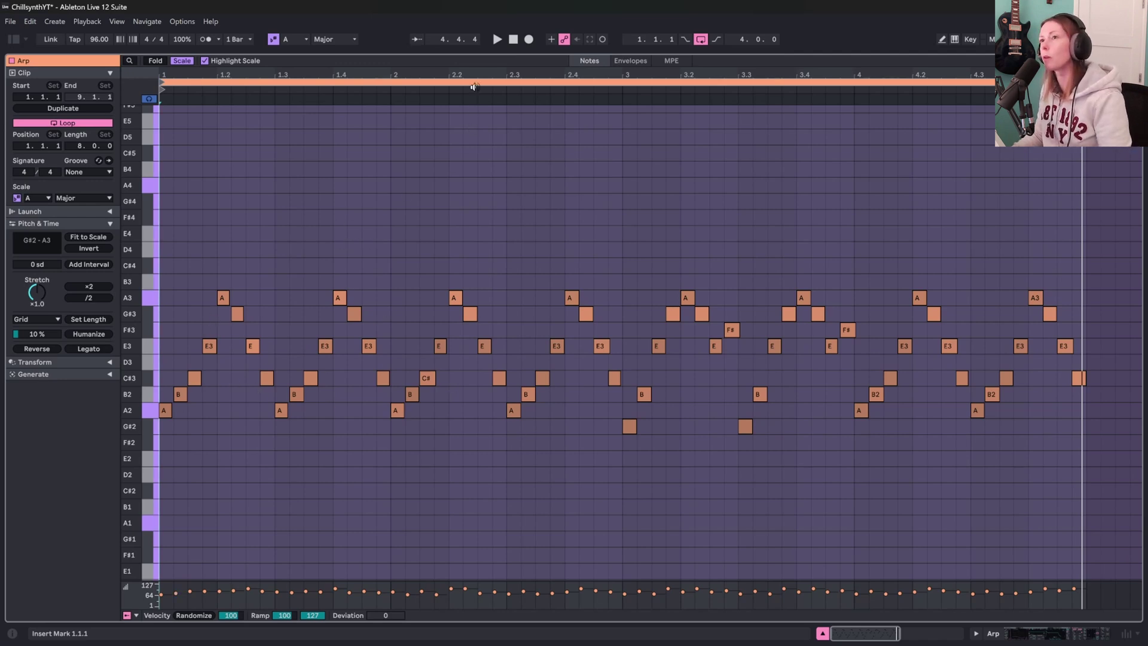
# - Return to the Arp's Wavetable device and set oscillator 1's effect mode to Fm with an amount of 29%
pyautogui.hotkey('alt', 'Tab')
pyautogui.click(289, 135)
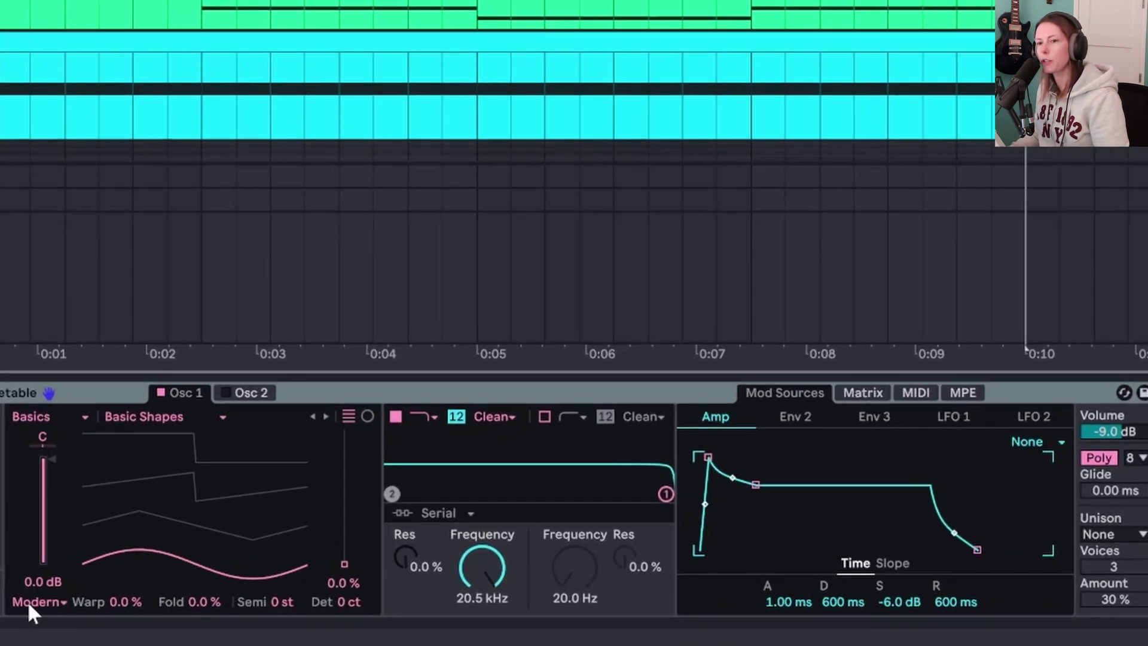
pyautogui.click(39, 601)
pyautogui.click(43, 547)
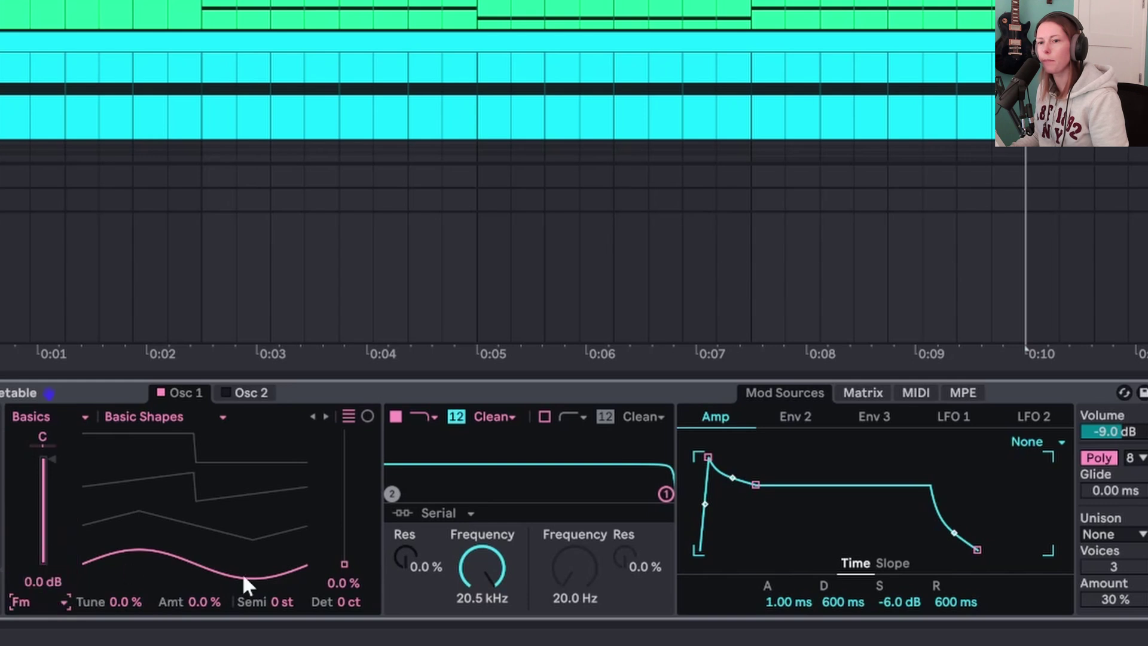
pyautogui.moveTo(208, 601); pyautogui.dragTo(208, 548)
# - Play the arp and shape Wavetable's Amp envelope to 0.02 ms attack, 228 ms decay and -inf dB sustain
pyautogui.press('space')
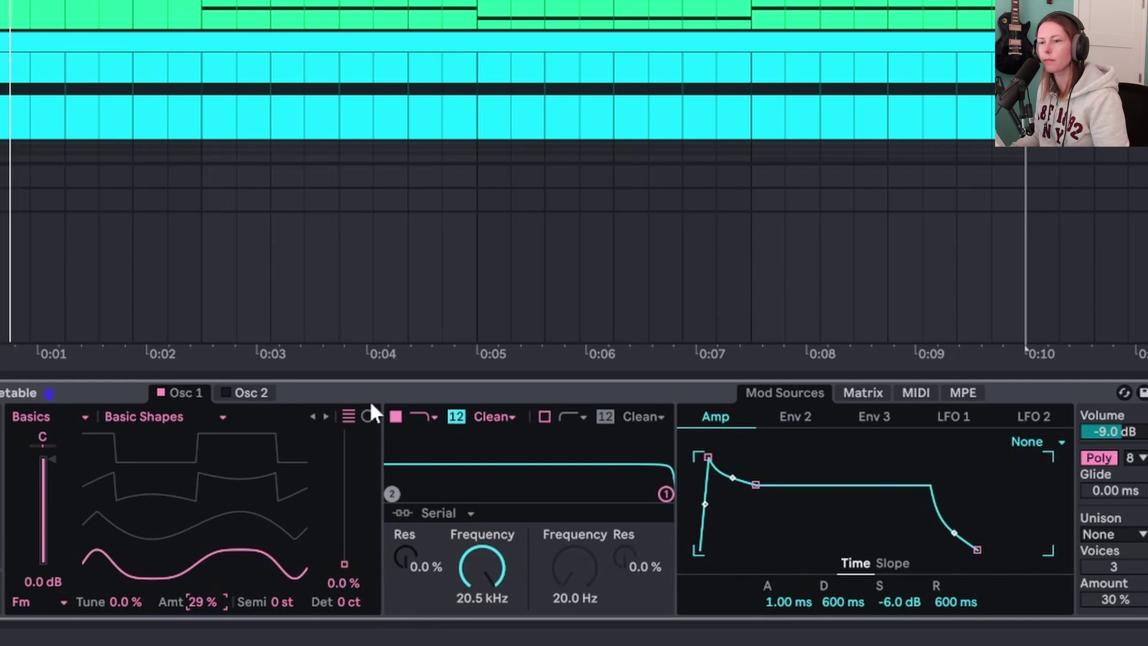
pyautogui.moveTo(756, 486); pyautogui.dragTo(745, 549)
pyautogui.moveTo(705, 466); pyautogui.dragTo(700, 466)
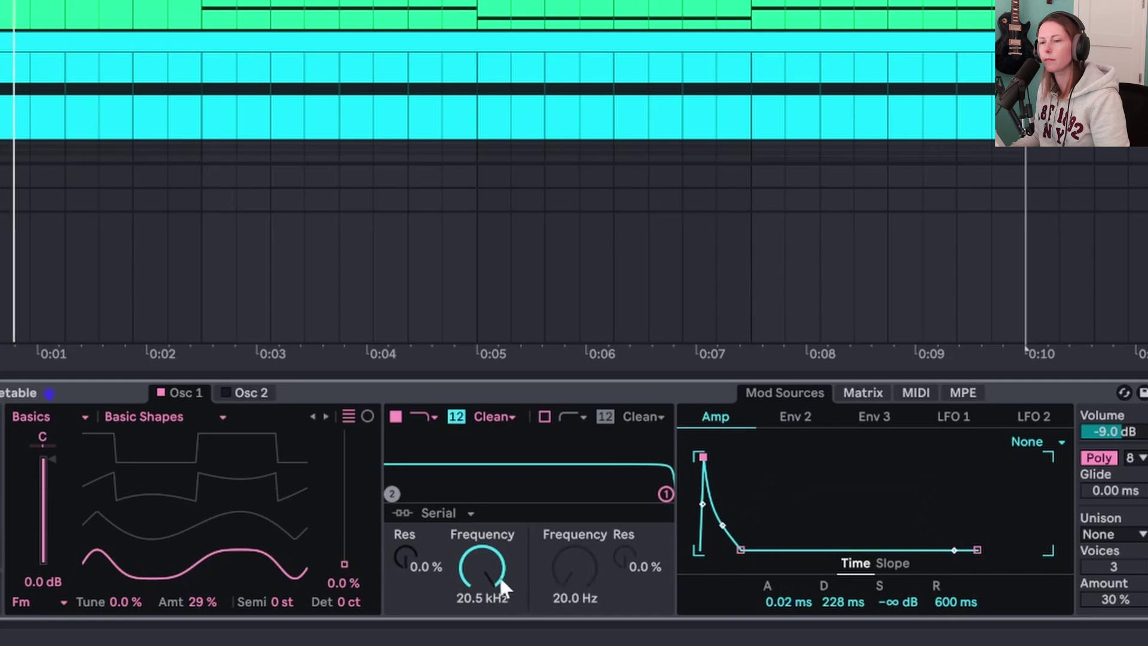
# - Lower Wavetable's filter 1 frequency to 331 Hz and modulate it from the Amp envelope by 27
pyautogui.click(483, 565)
pyautogui.moveTo(483, 565); pyautogui.dragTo(483, 608)
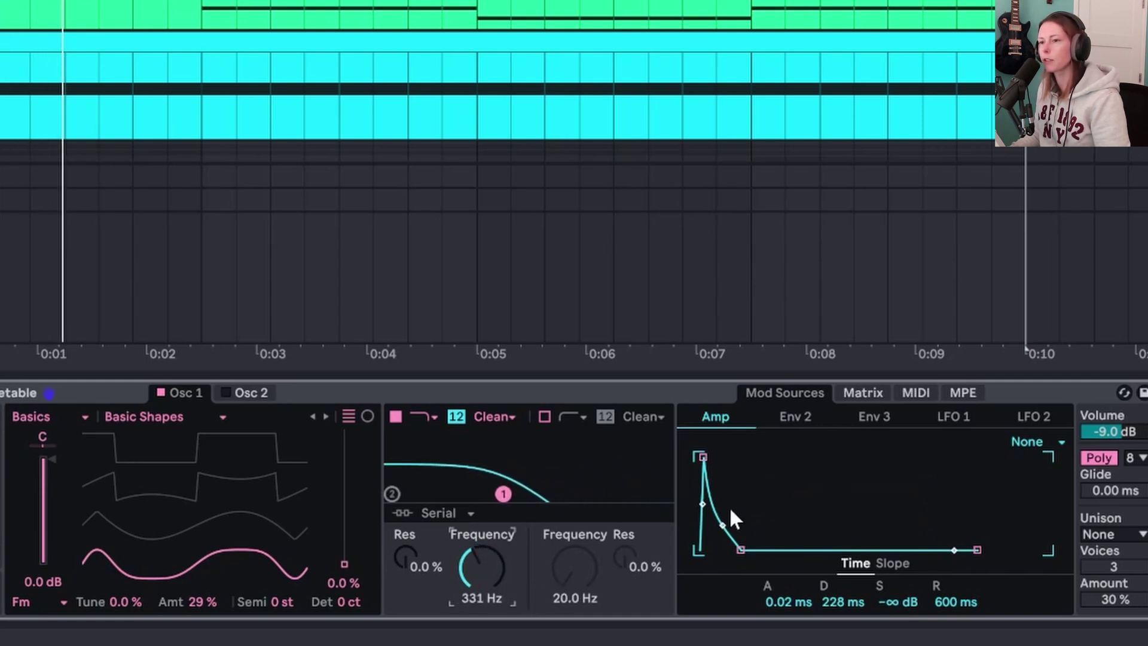
pyautogui.click(846, 393)
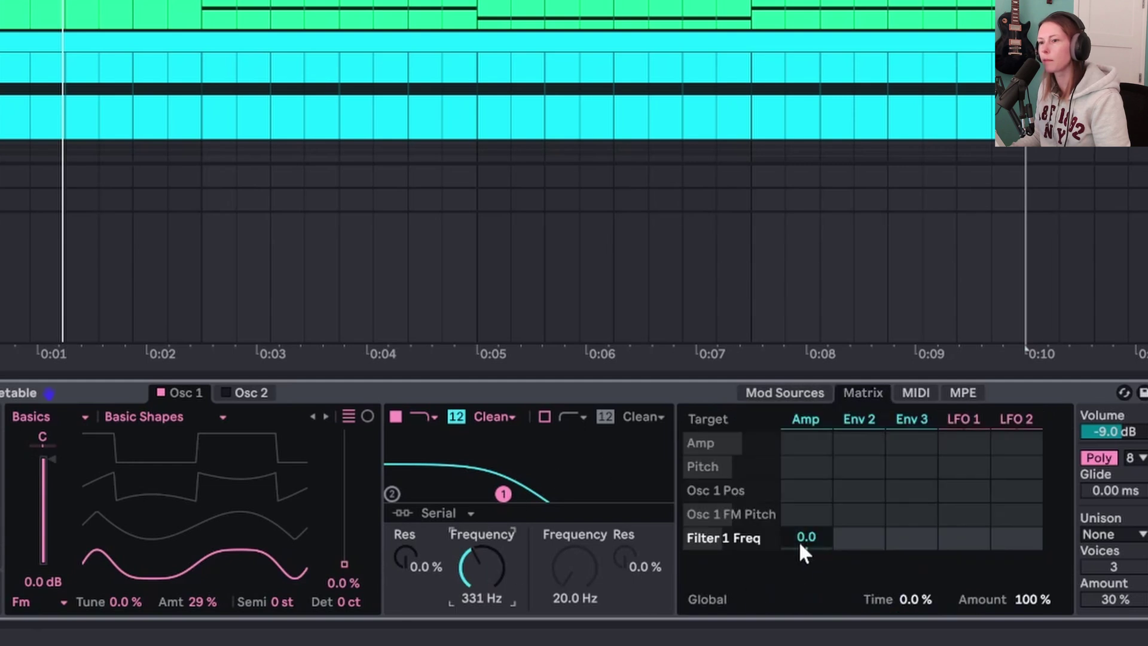
pyautogui.moveTo(800, 540); pyautogui.dragTo(800, 515)
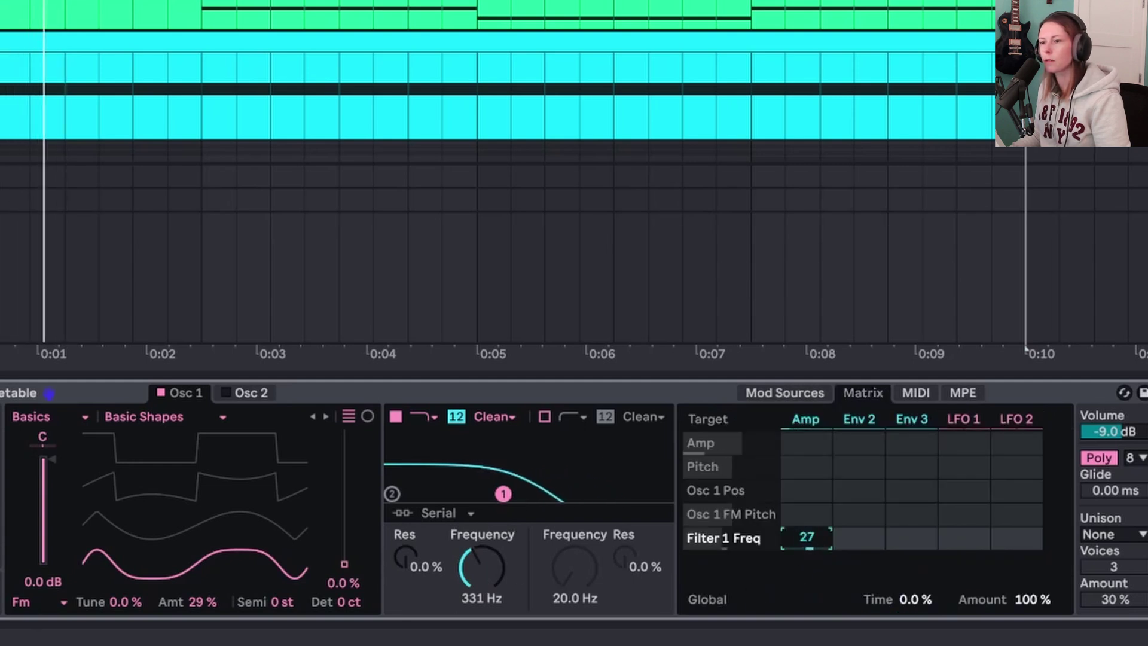
# - Enable Wavetable's oscillator 2 and set its Basic Shapes wavetable position to 58%
pyautogui.click(245, 388)
pyautogui.moveTo(344, 564); pyautogui.dragTo(344, 487)
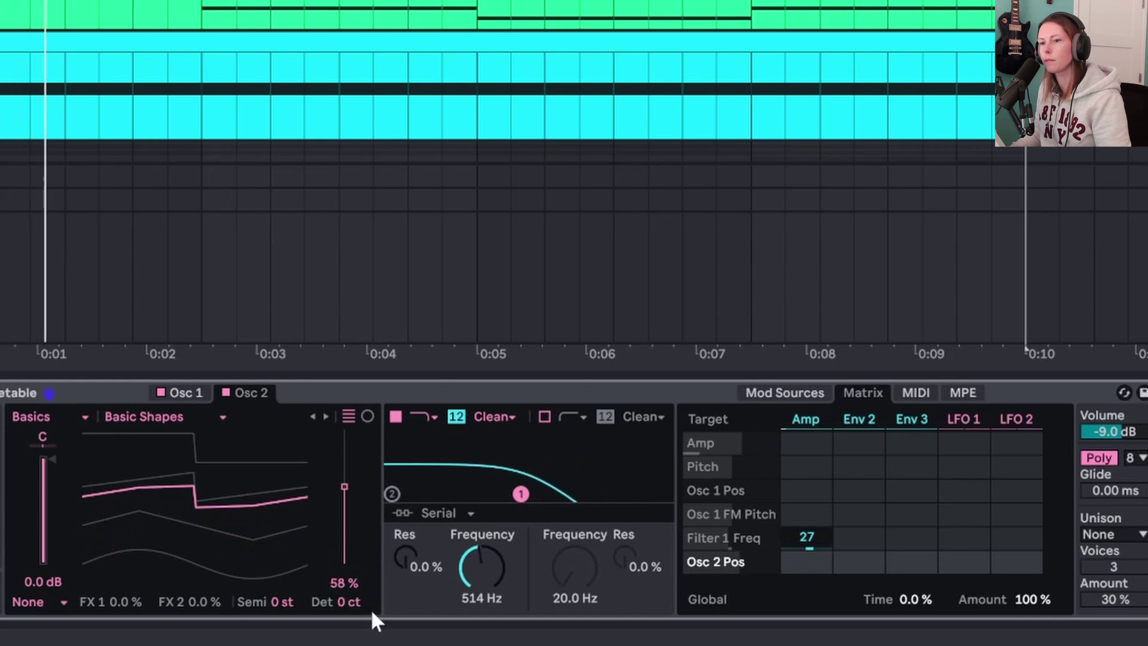
# - Tune Wavetable's oscillator 2 up to 24 semitones and set the filter 1 frequency to 412 Hz
pyautogui.moveTo(283, 600); pyautogui.dragTo(282, 571)
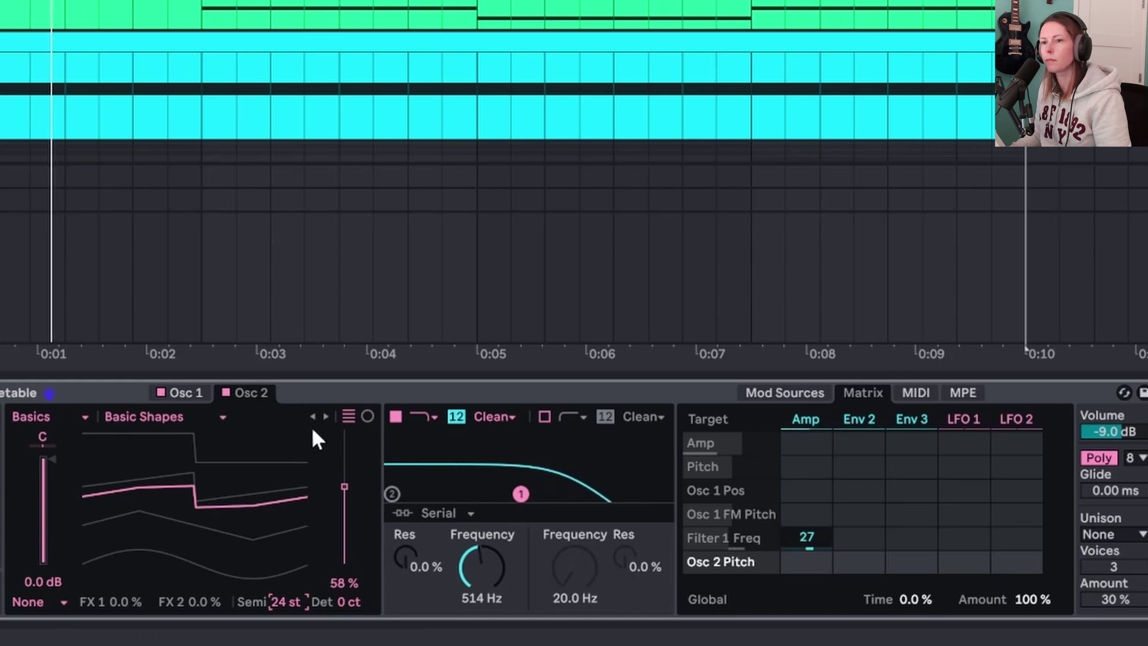
pyautogui.moveTo(508, 562); pyautogui.dragTo(509, 575)
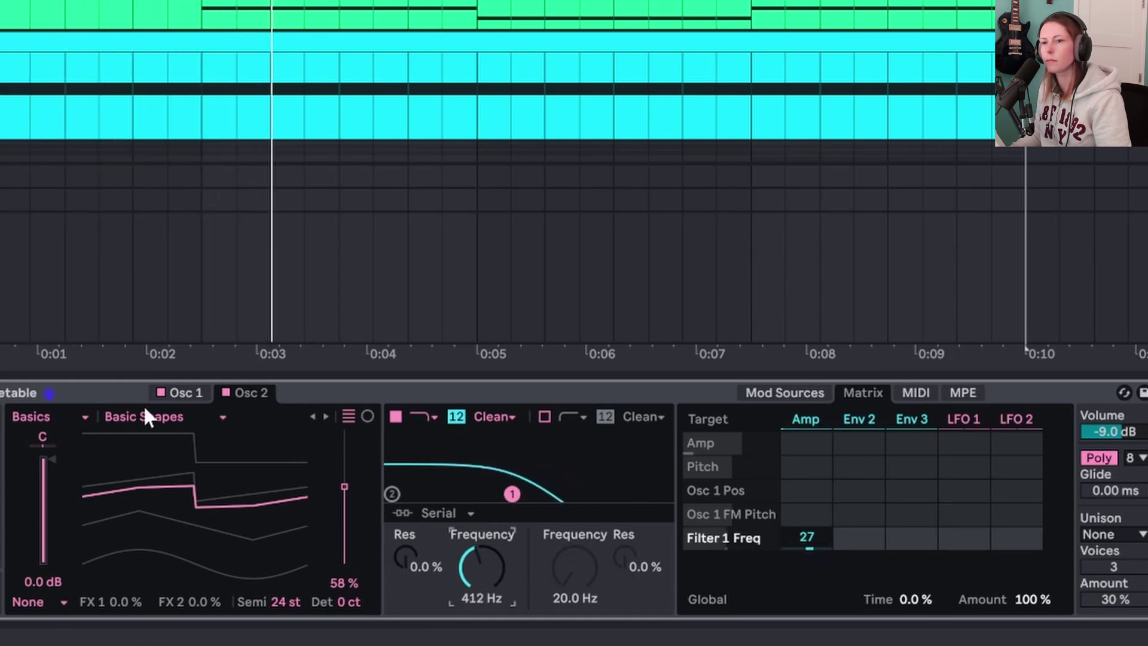
# - Return to oscillator 1 and set Wavetable's unison mode to Classic with an amount of 19%
pyautogui.click(181, 393)
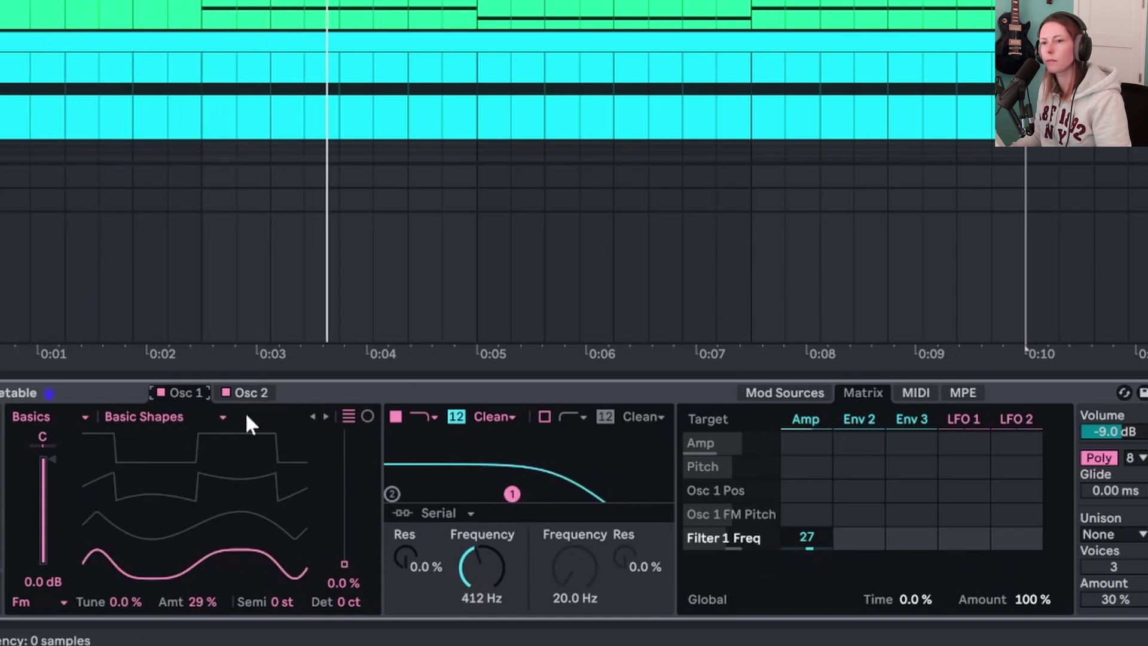
pyautogui.click(1106, 535)
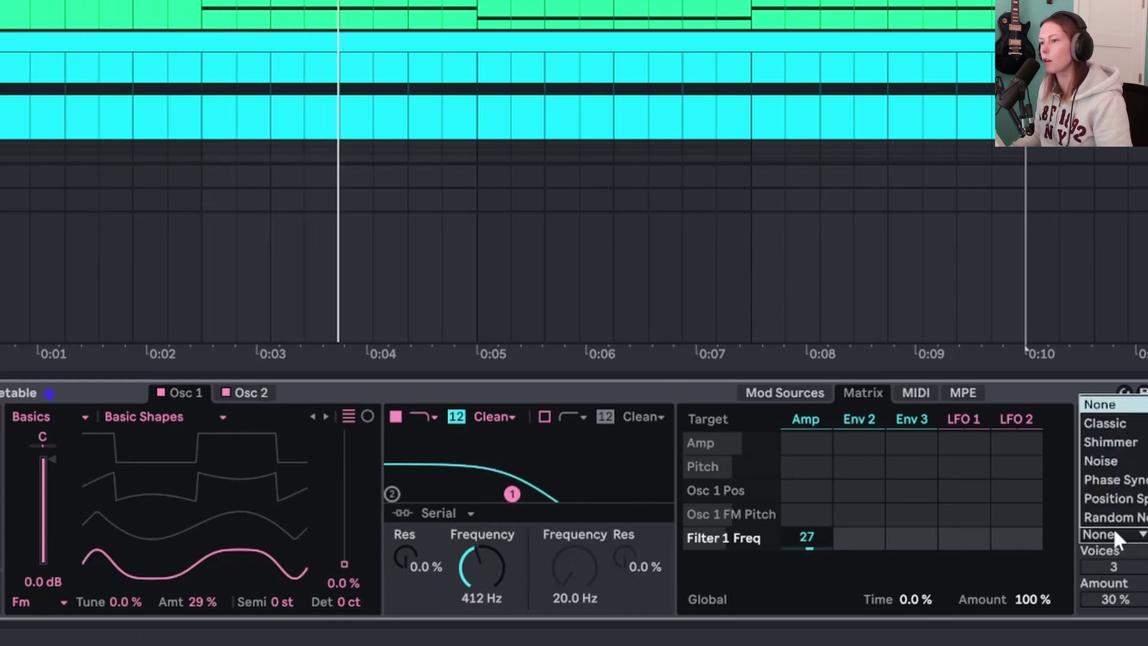
pyautogui.click(1136, 424)
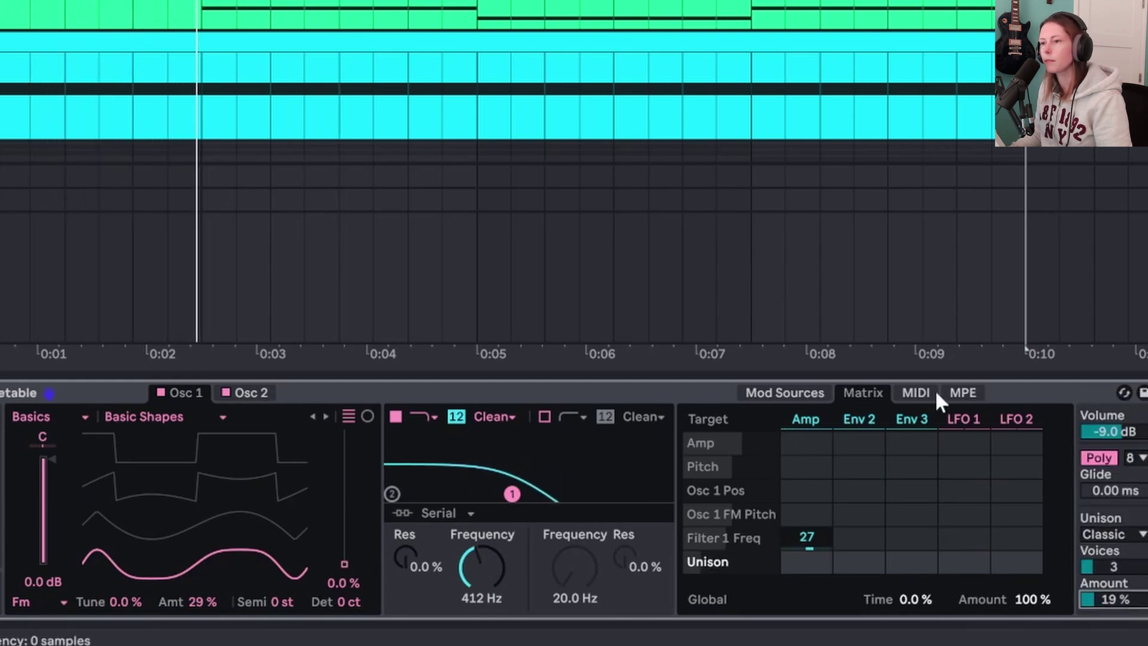
# - Set Wavetable's LFO 1 to a rate of 0.40 Hz and an amount of 39%
pyautogui.click(797, 390)
pyautogui.click(947, 418)
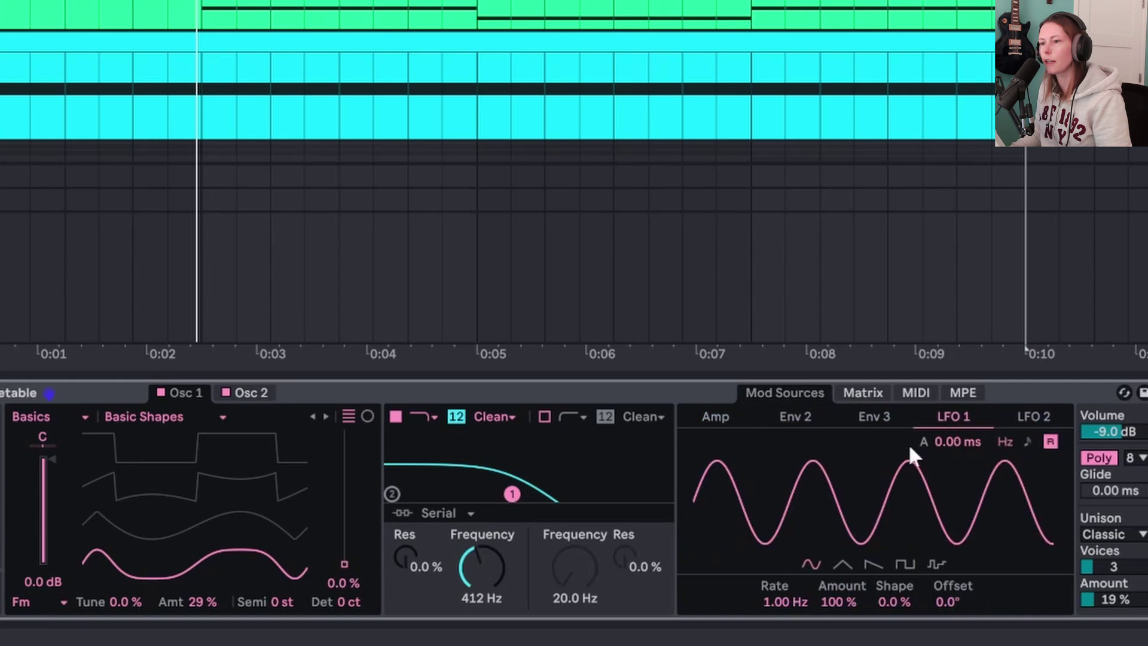
pyautogui.moveTo(780, 603); pyautogui.dragTo(780, 628)
pyautogui.press('Up')
pyautogui.press('Up')
pyautogui.press('Up')
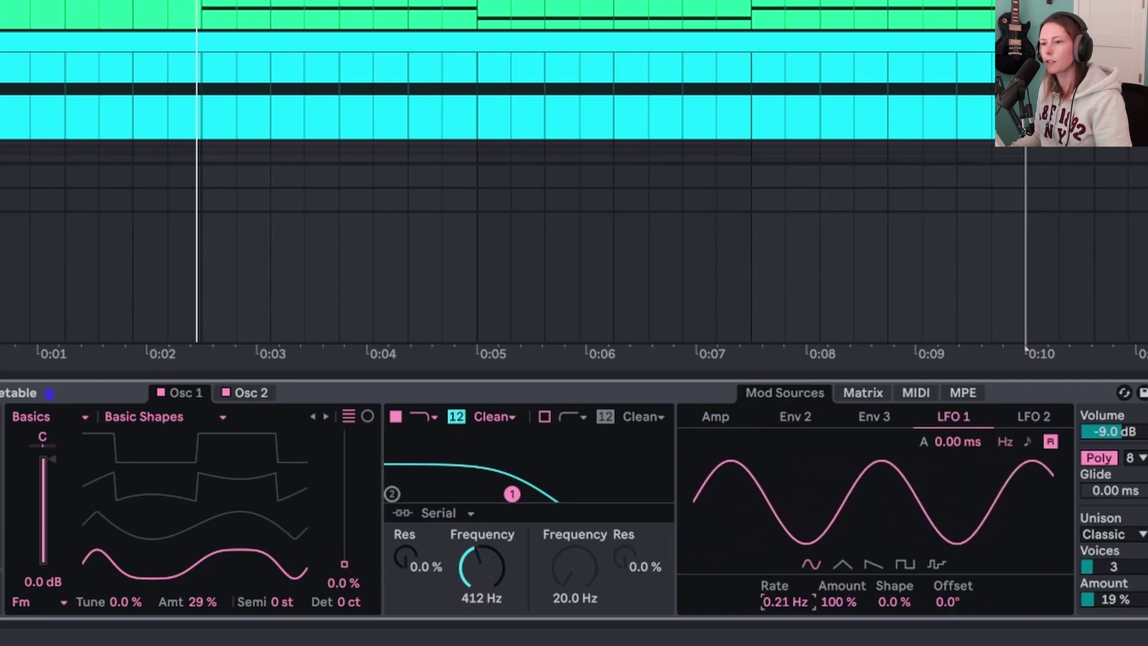
pyautogui.moveTo(805, 603)
pyautogui.mouseDown()
pyautogui.moveTo(805, 639)
pyautogui.moveTo(806, 583)
pyautogui.mouseUp()
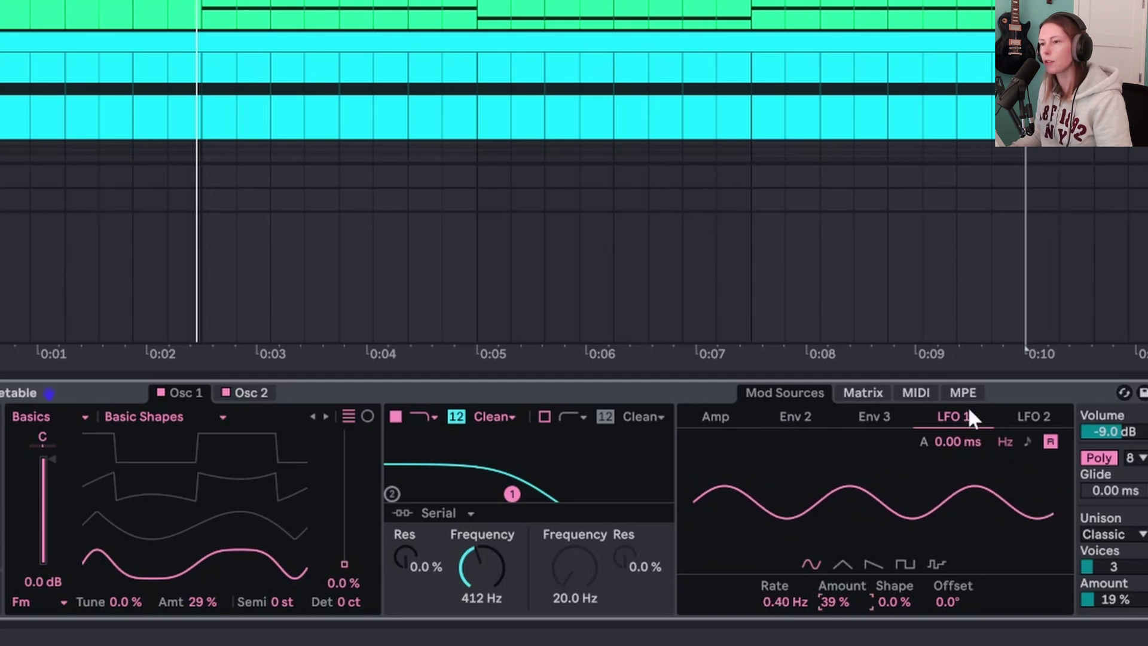
# - Modulate Wavetable's Pitch slightly from LFO 1 in the modulation matrix
pyautogui.click(860, 390)
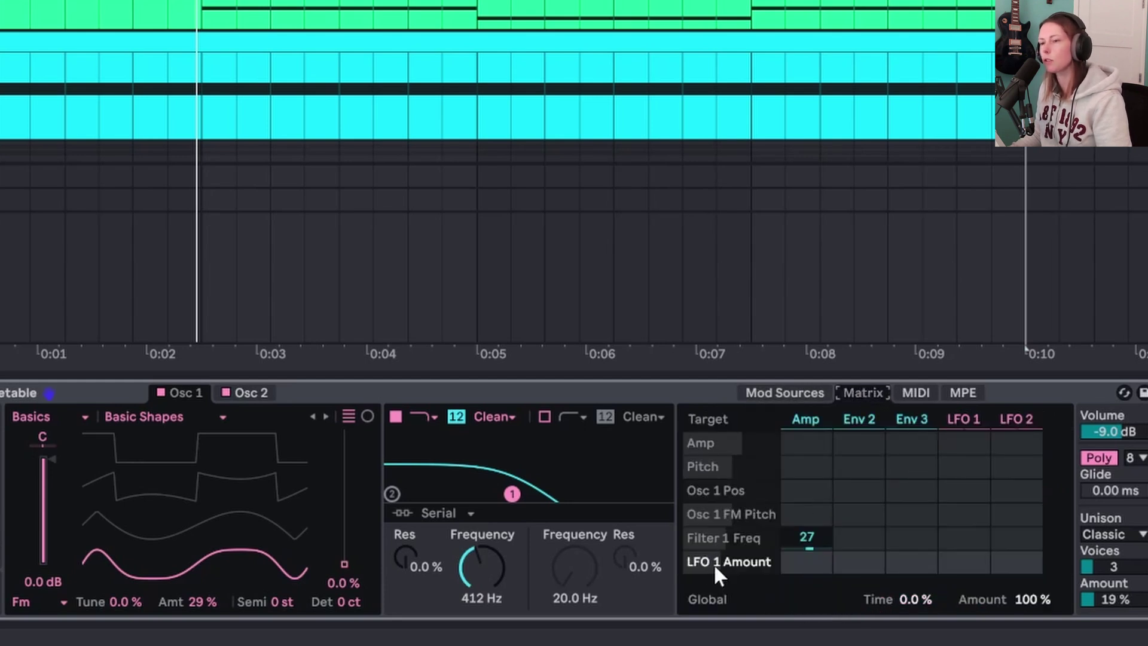
pyautogui.click(960, 469)
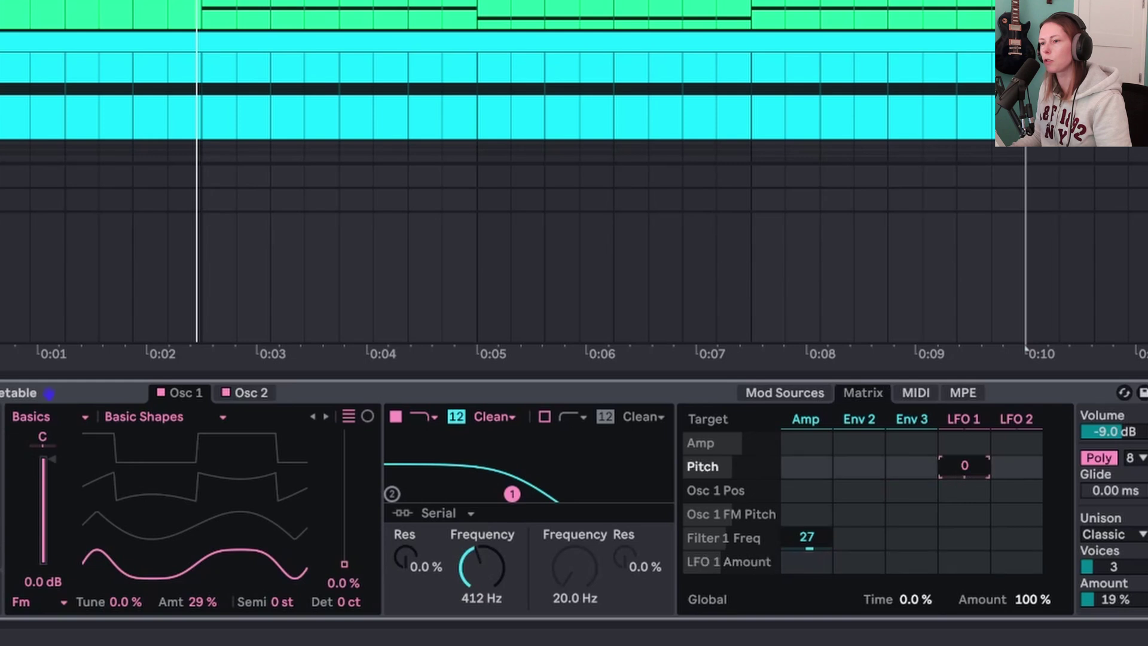
pyautogui.moveTo(959, 469); pyautogui.dragTo(959, 463)
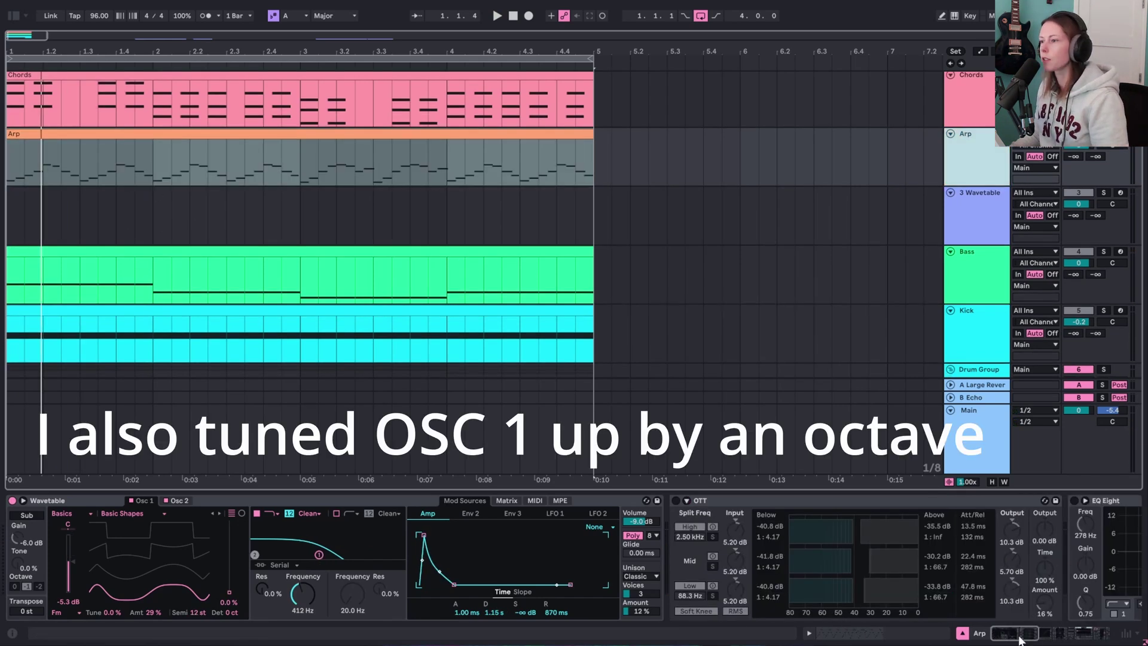
# - Play the loop and enable the OTT and EQ Eight devices on the Arp track
pyautogui.moveTo(1020, 640); pyautogui.dragTo(1025, 639)
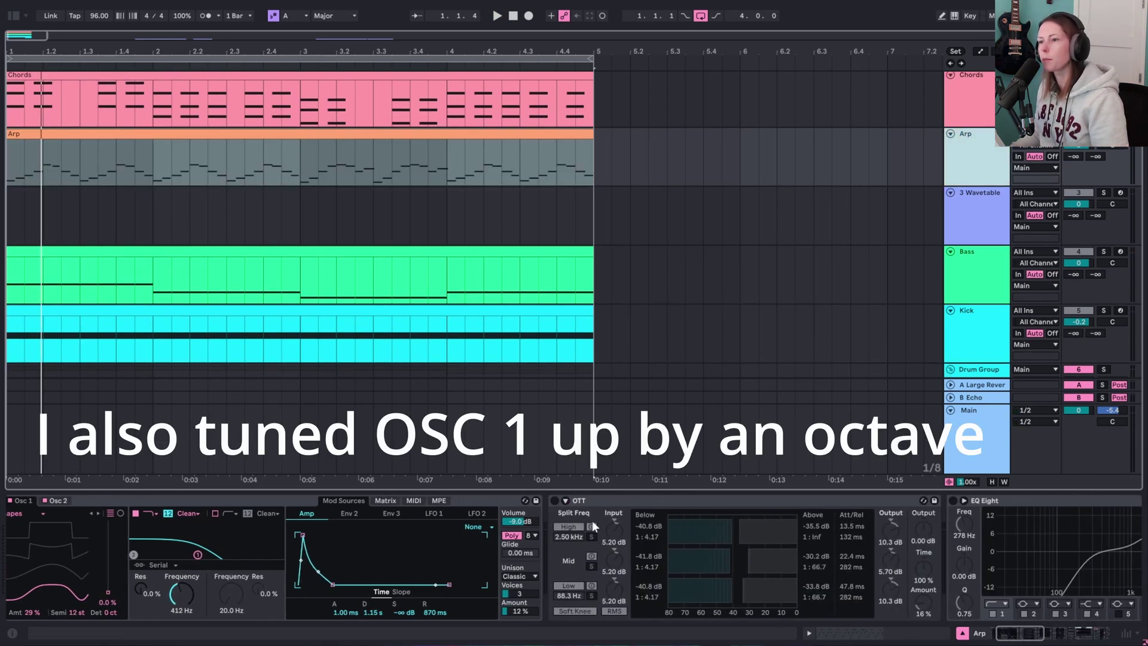
pyautogui.press('space')
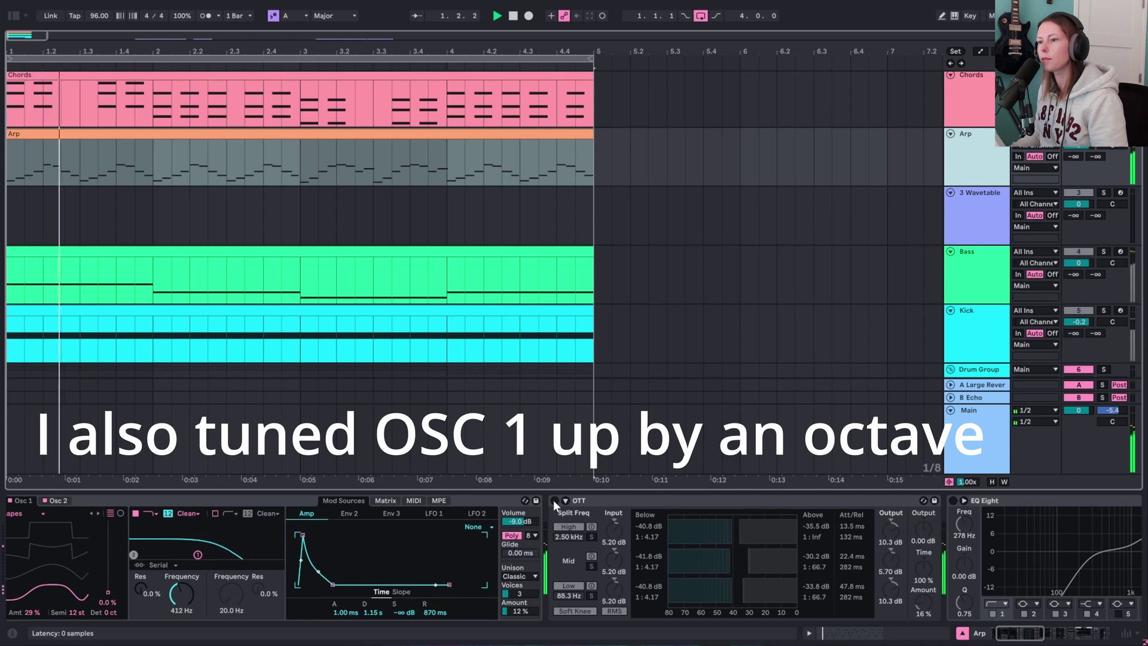
pyautogui.click(554, 499)
pyautogui.hscroll(5, 489, 503)
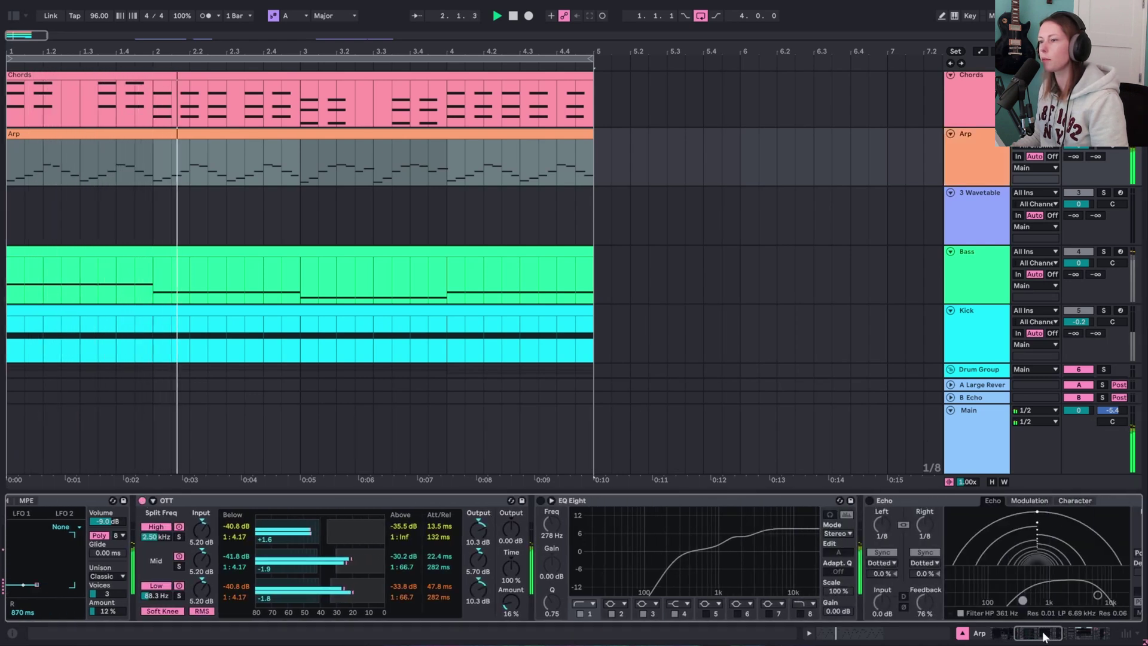
pyautogui.click(540, 500)
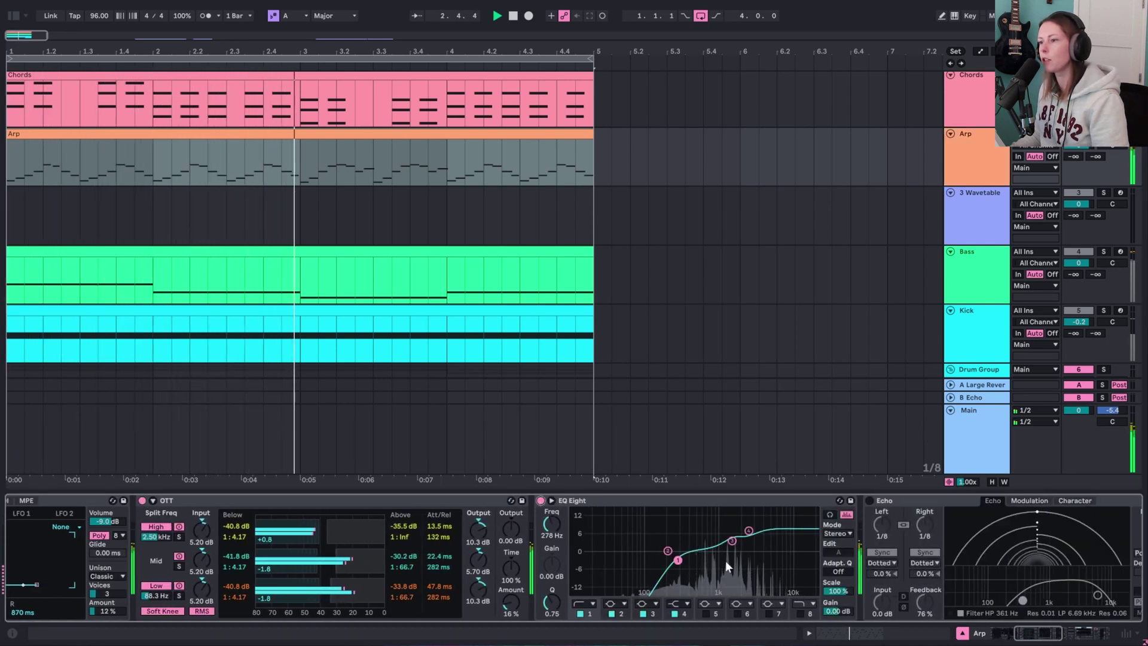
# - Enable the Echo and Auto Pan devices in the Arp's effect chain during playback
pyautogui.hscroll(4, 565, 525)
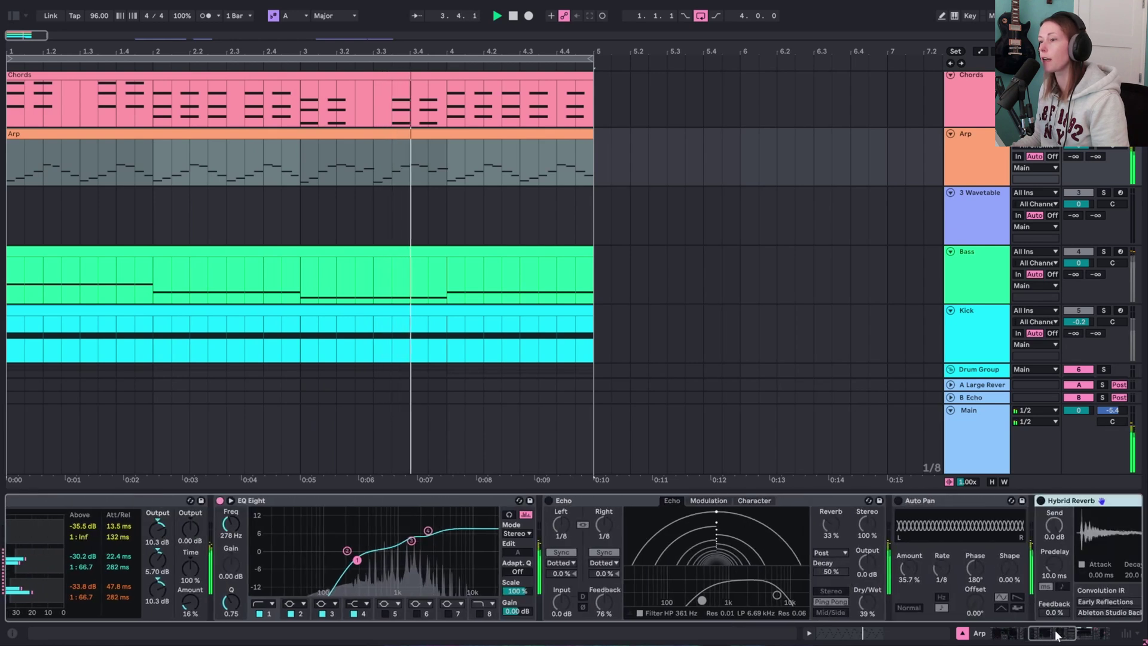
pyautogui.click(532, 500)
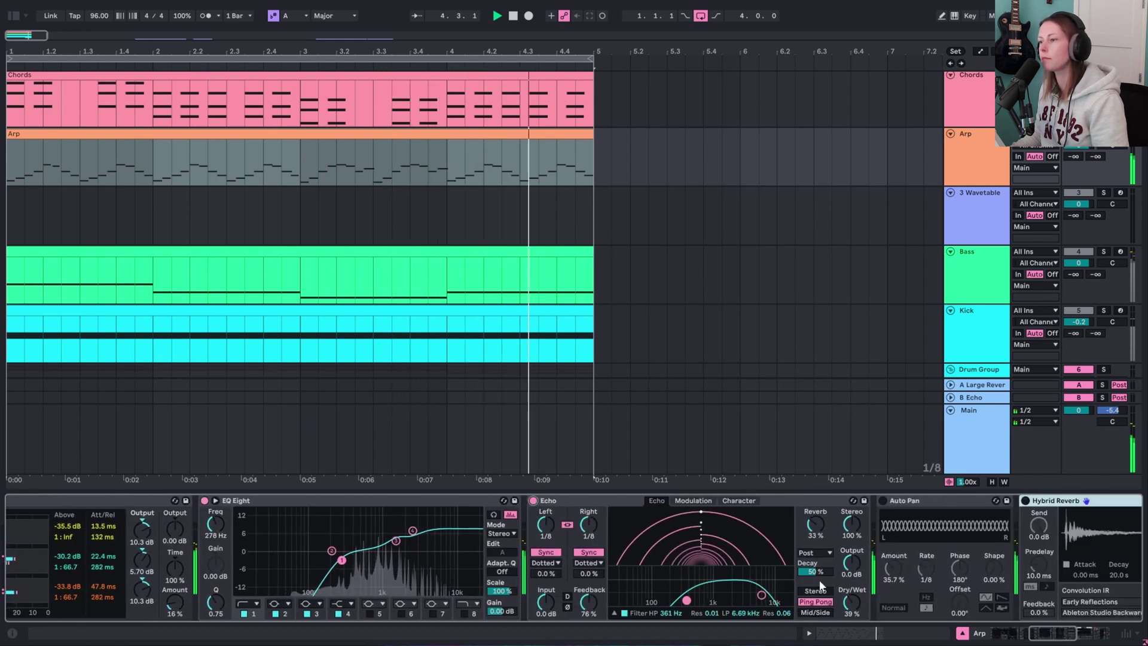
pyautogui.hscroll(2, 828, 566)
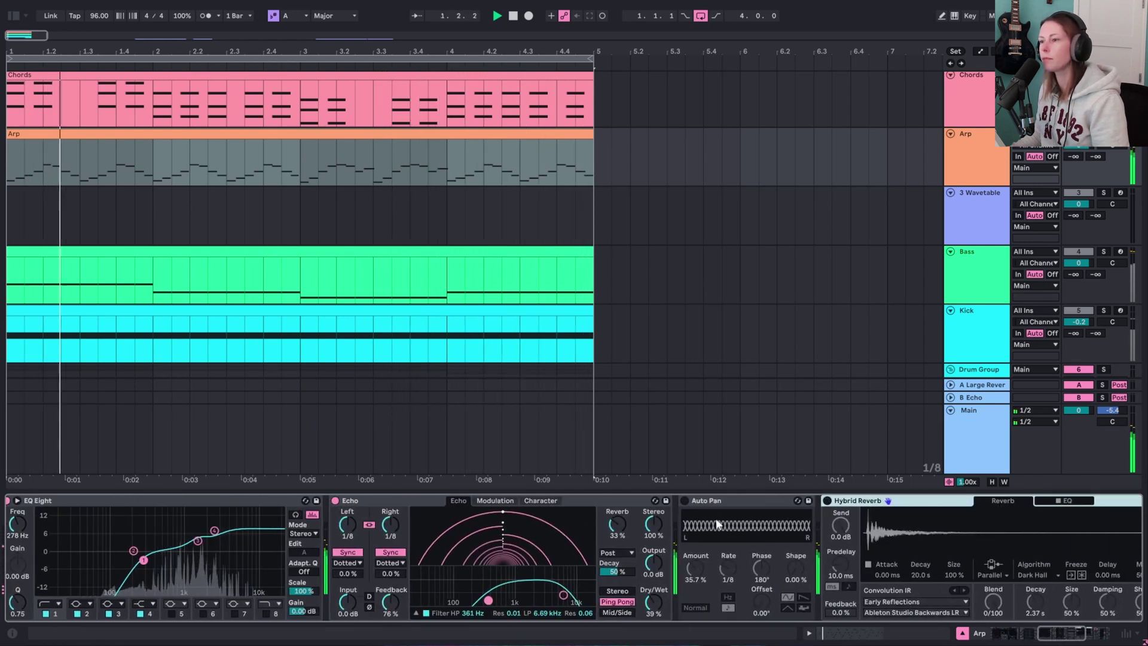
pyautogui.click(684, 501)
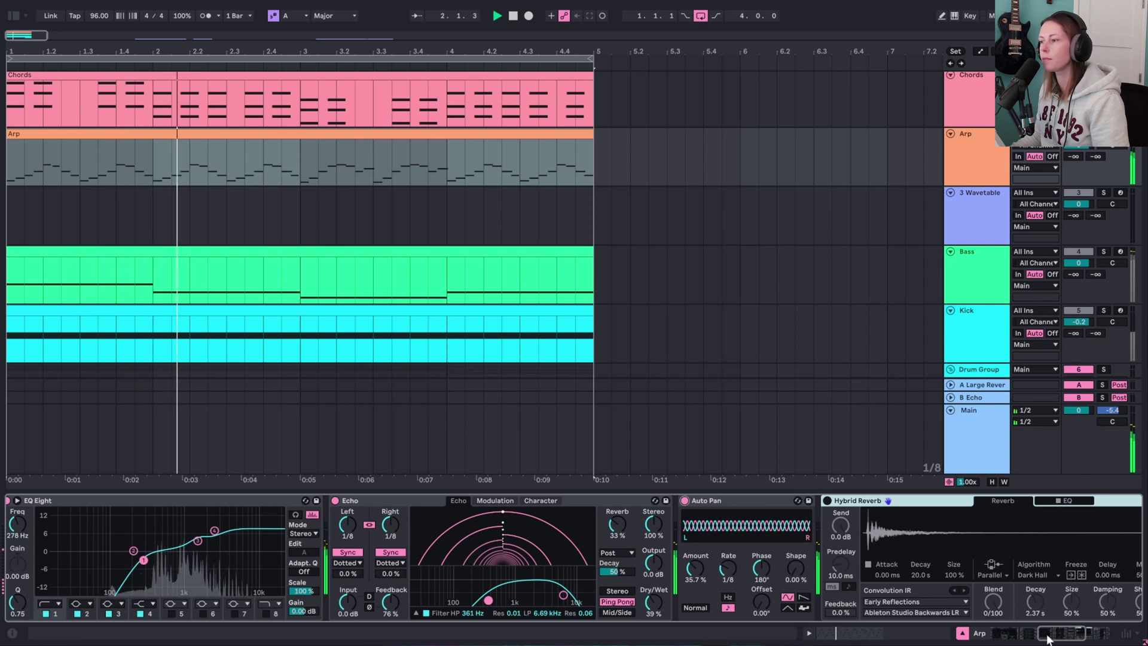
# - Enable the Arp's Hybrid Reverb and check the Compressor and Utility at the end of the chain
pyautogui.hscroll(2, 1060, 637)
pyautogui.hscroll(1, 1060, 637)
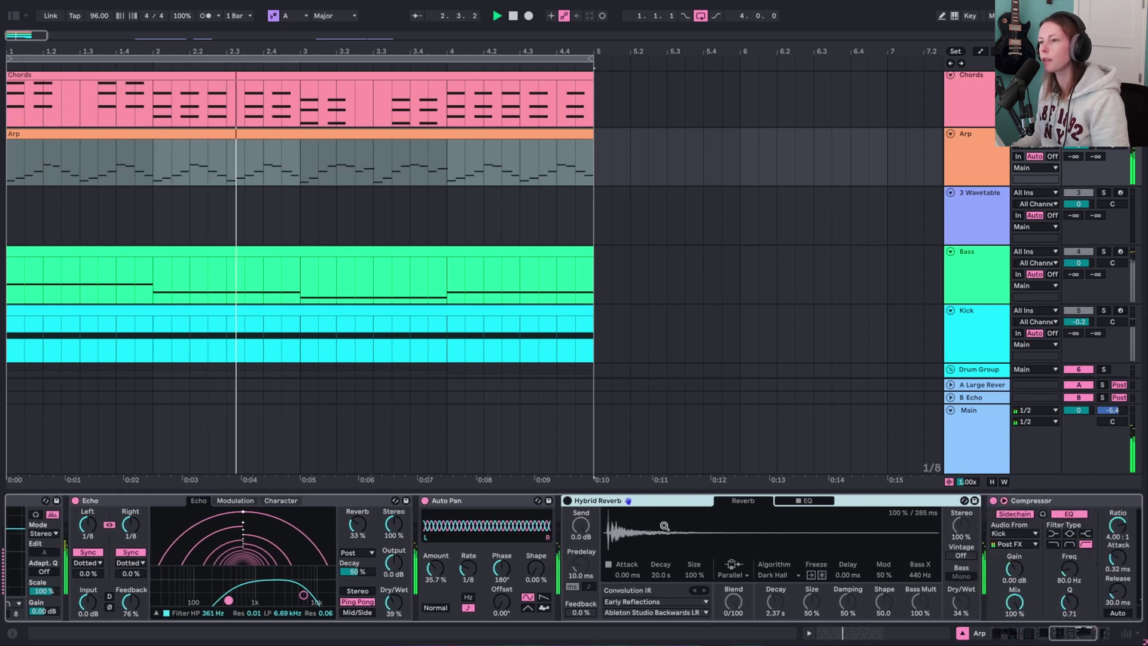
pyautogui.click(567, 501)
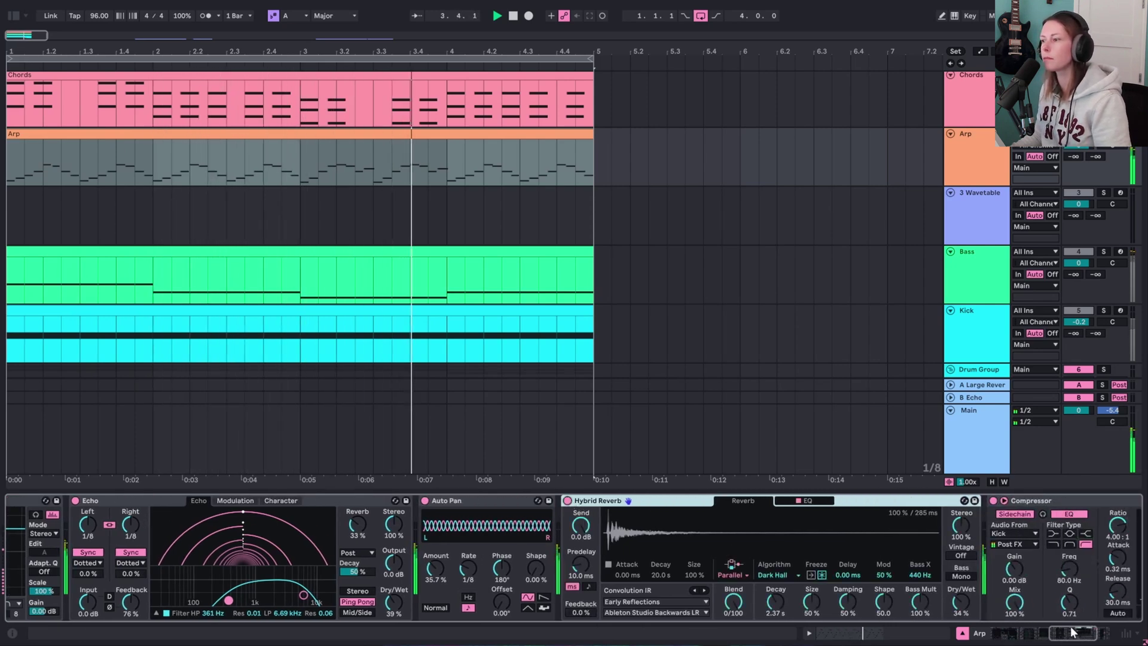
pyautogui.hscroll(3, 1074, 635)
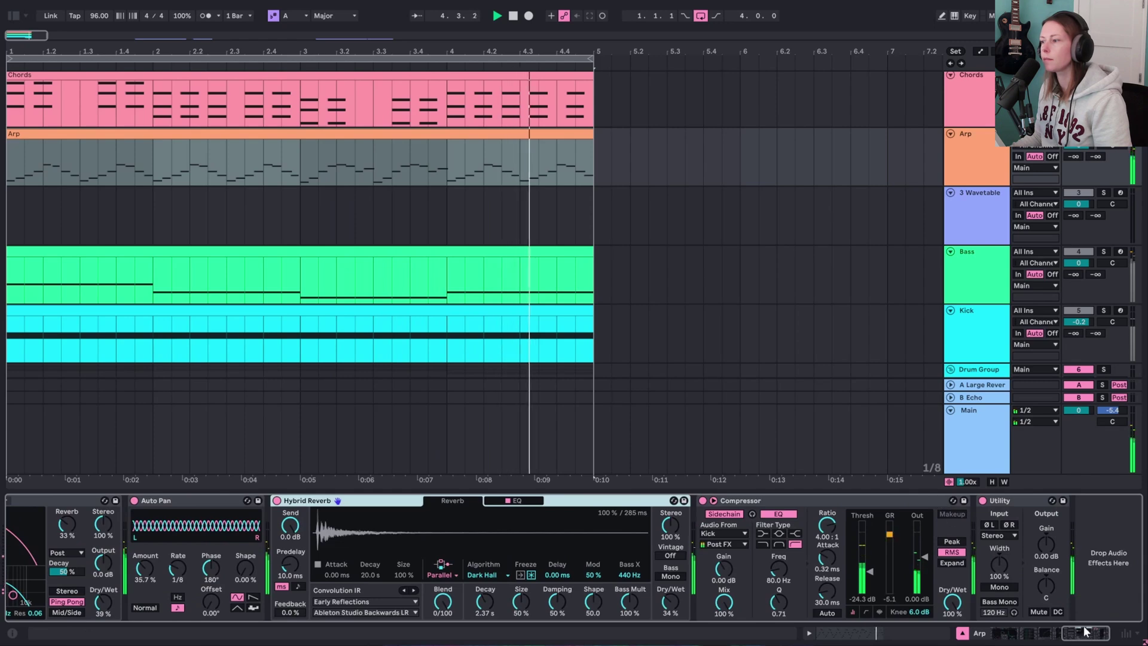
pyautogui.hscroll(-6, 1045, 635)
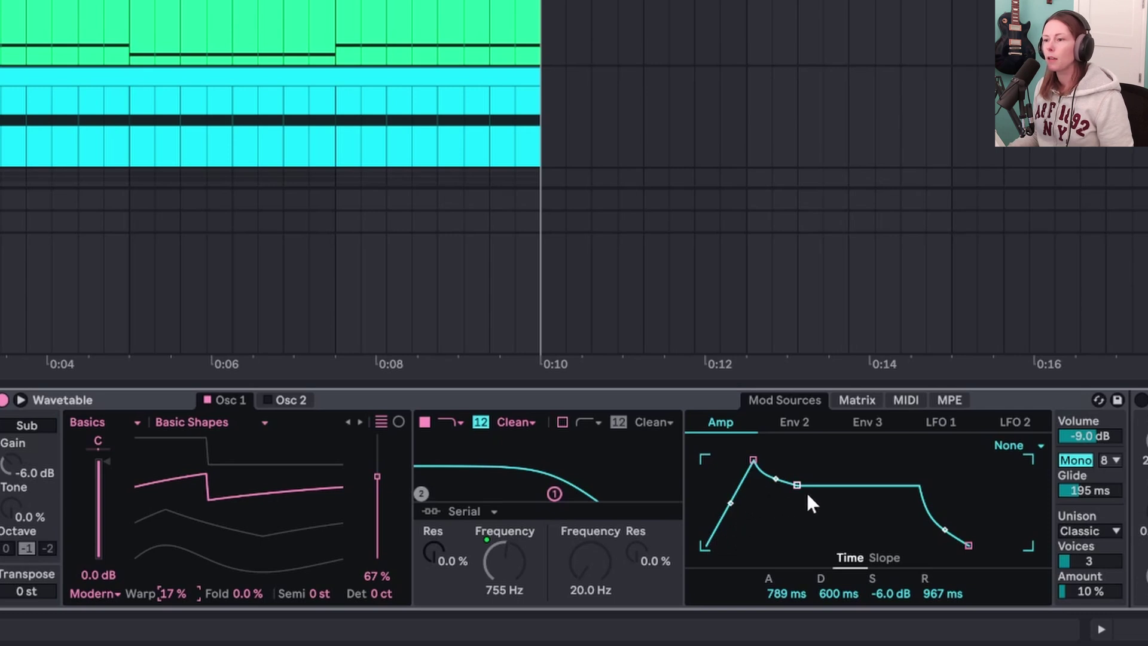
# - Examine the lead Wavetable's Env 2, LFO 1 and LFO 2 settings and their assignments in the modulation matrix
pyautogui.click(802, 421)
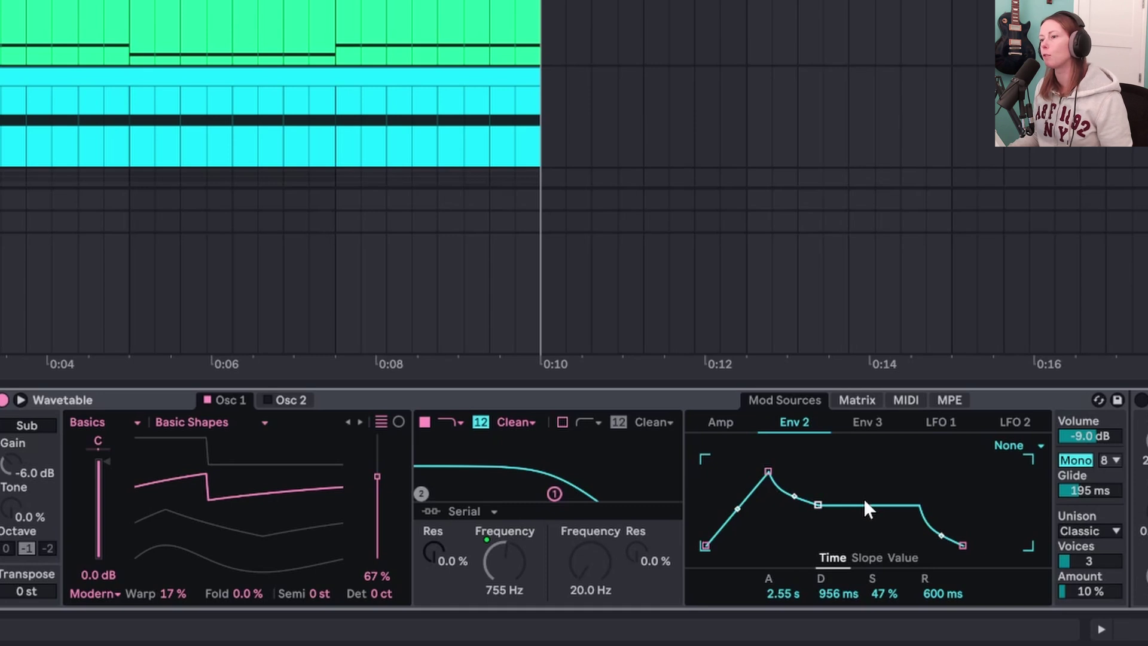
pyautogui.click(855, 400)
pyautogui.click(801, 493)
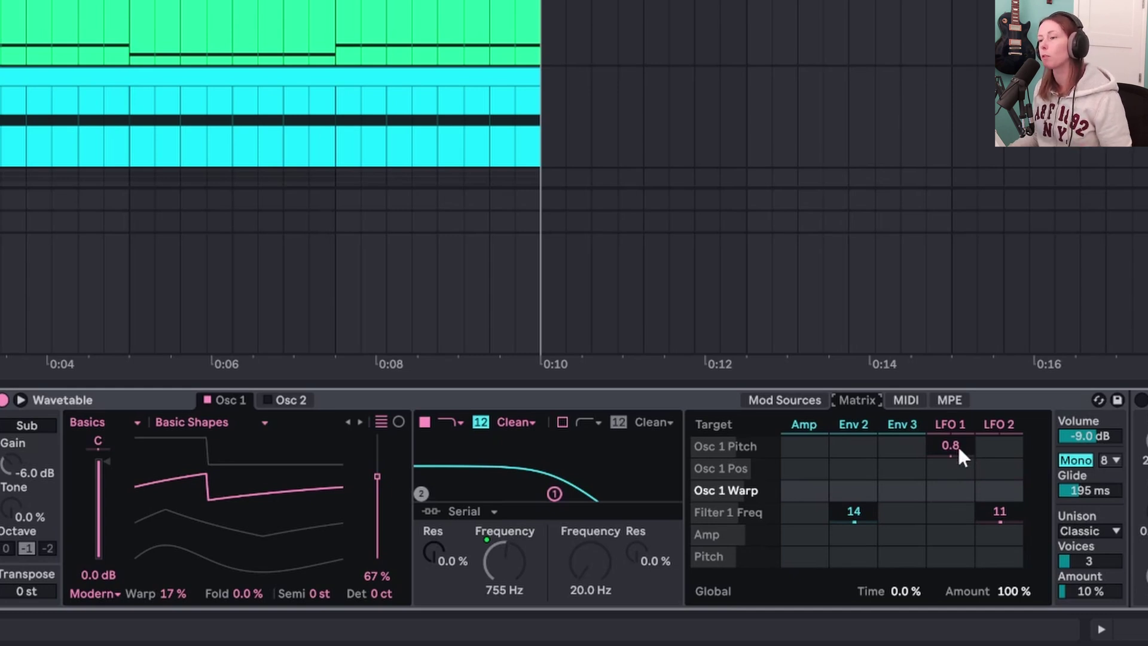
pyautogui.click(783, 400)
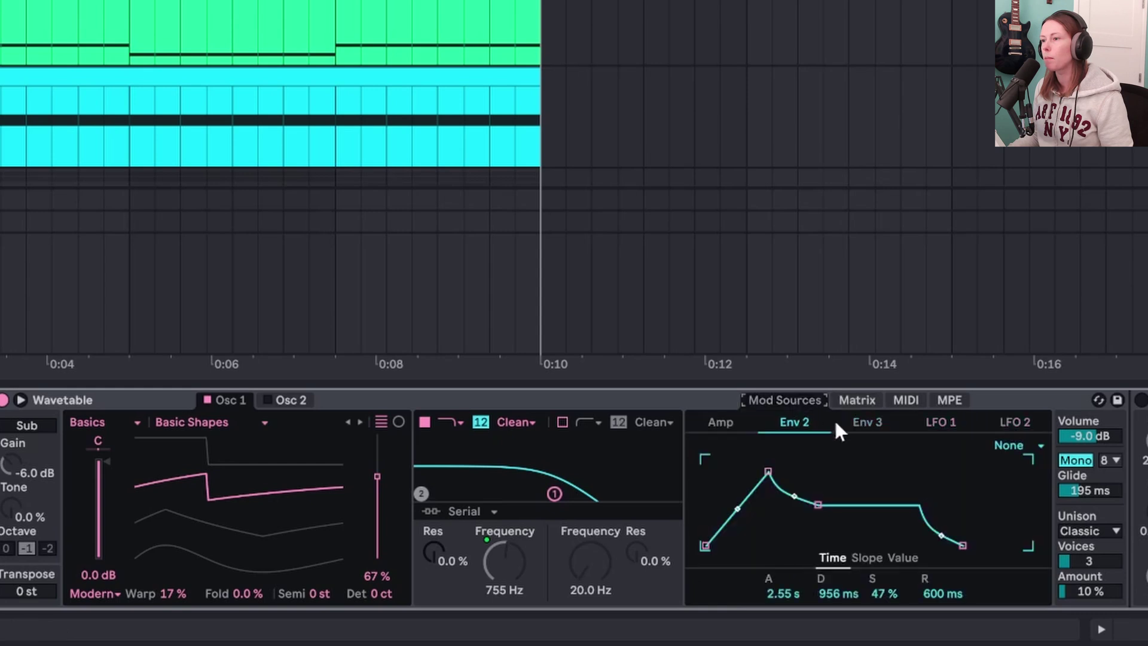
pyautogui.click(955, 423)
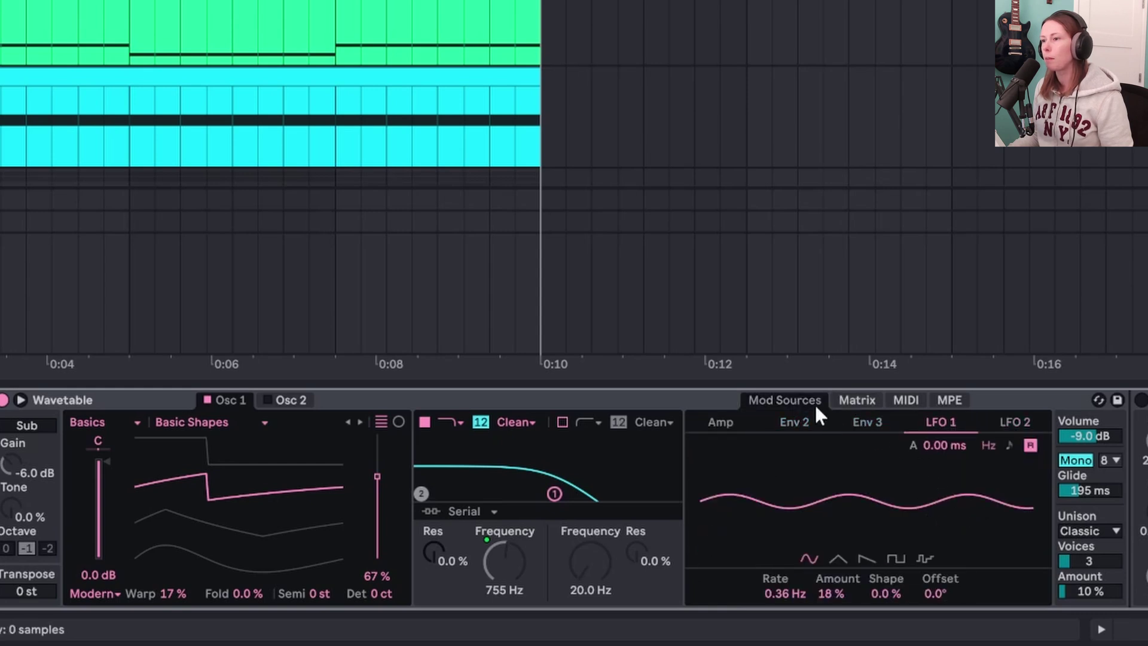
pyautogui.click(1015, 422)
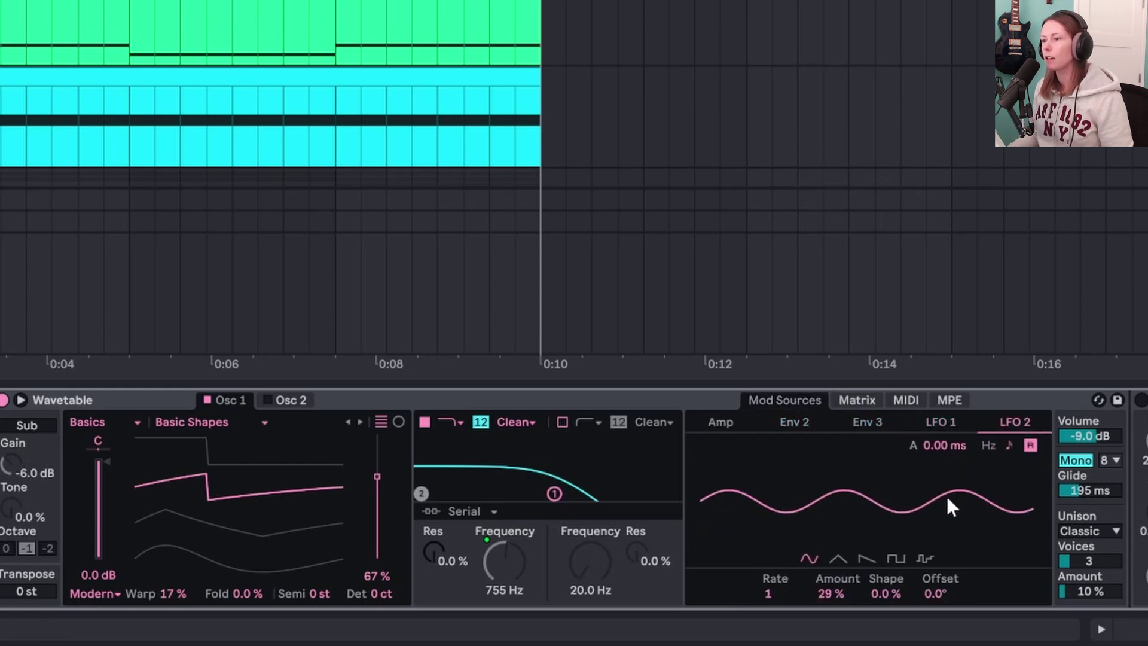
pyautogui.click(857, 400)
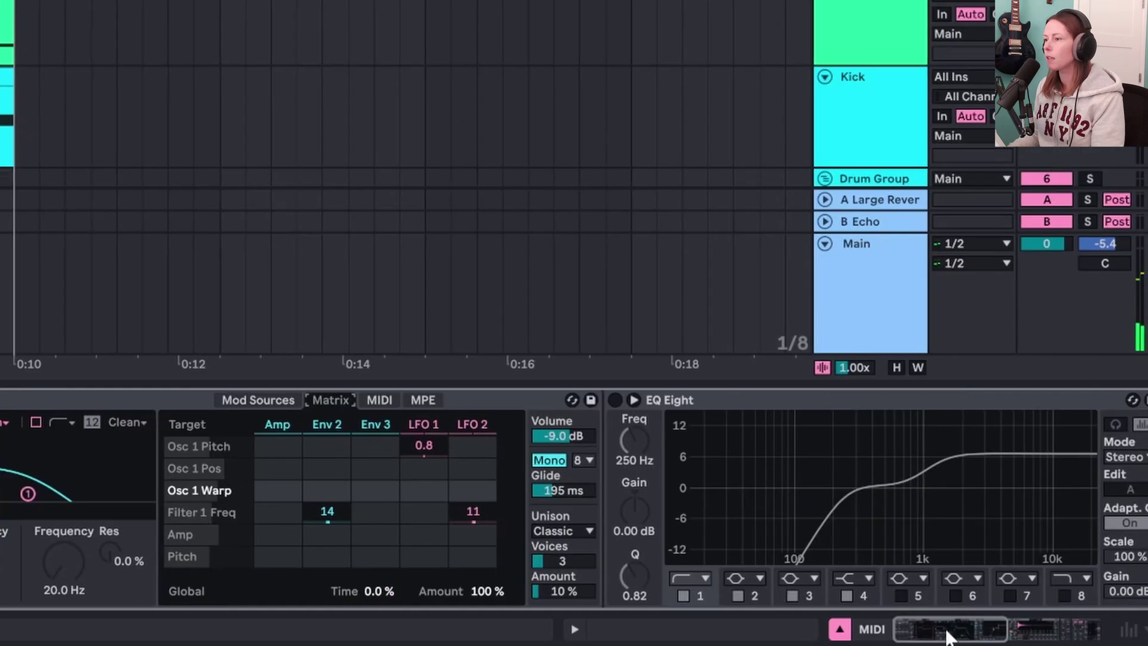
# - Enable the EQ Eight and Hybrid Reverb devices after the lead's Wavetable
pyautogui.hscroll(10, 752, 579)
pyautogui.click(126, 399)
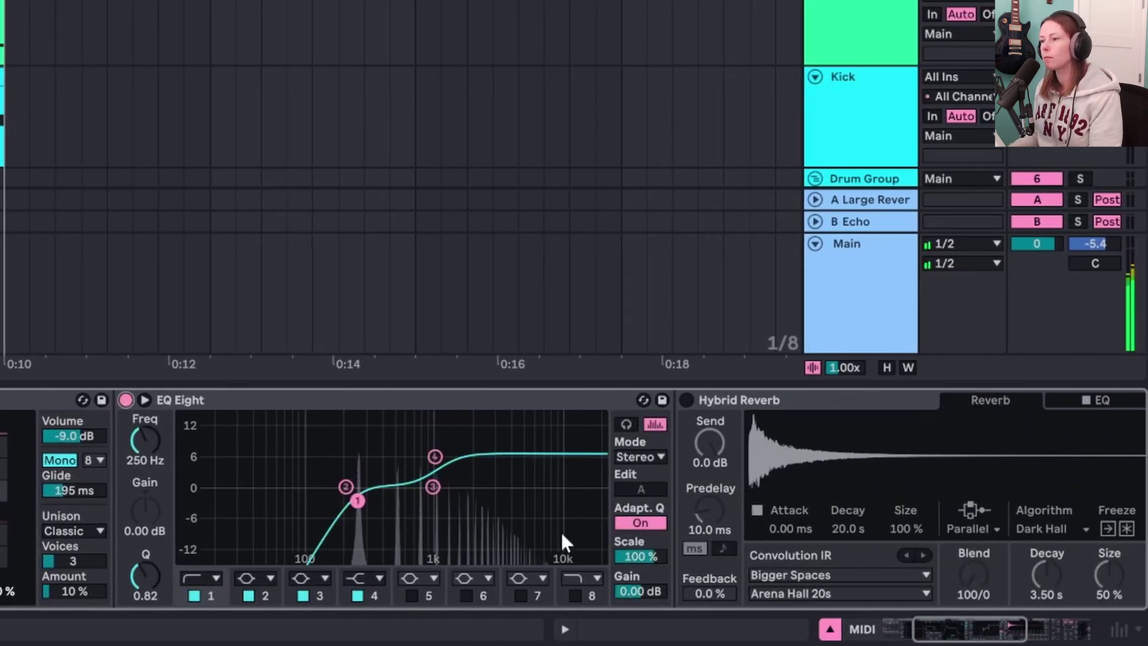
pyautogui.click(686, 399)
pyautogui.moveTo(1024, 627); pyautogui.dragTo(993, 631)
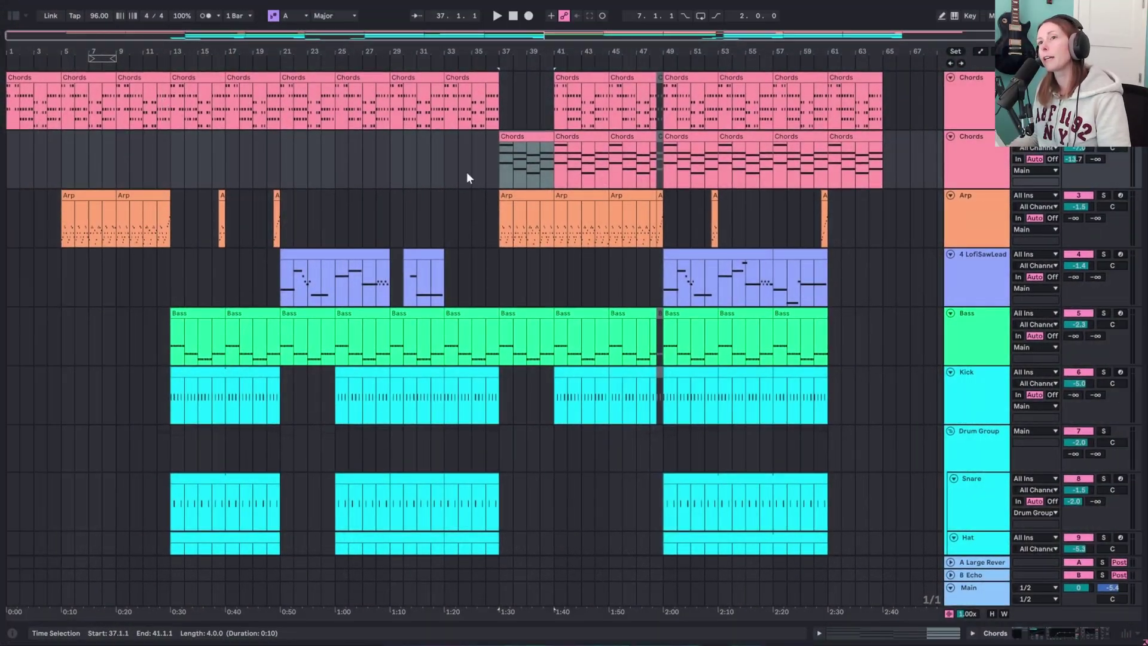
# - Look over all tracks of the full arrangement, select the second Chords track's clip at bar 37 and show that track's devices
pyautogui.scroll(-6, 619, 141)
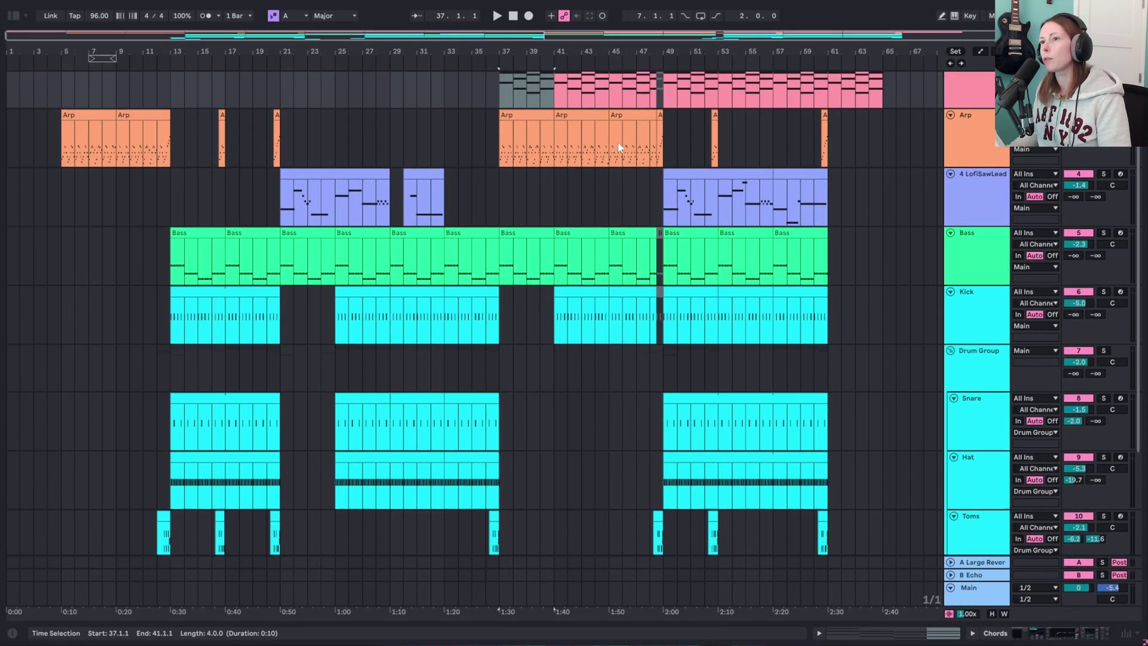
pyautogui.scroll(-3, 616, 156)
pyautogui.scroll(9, 616, 157)
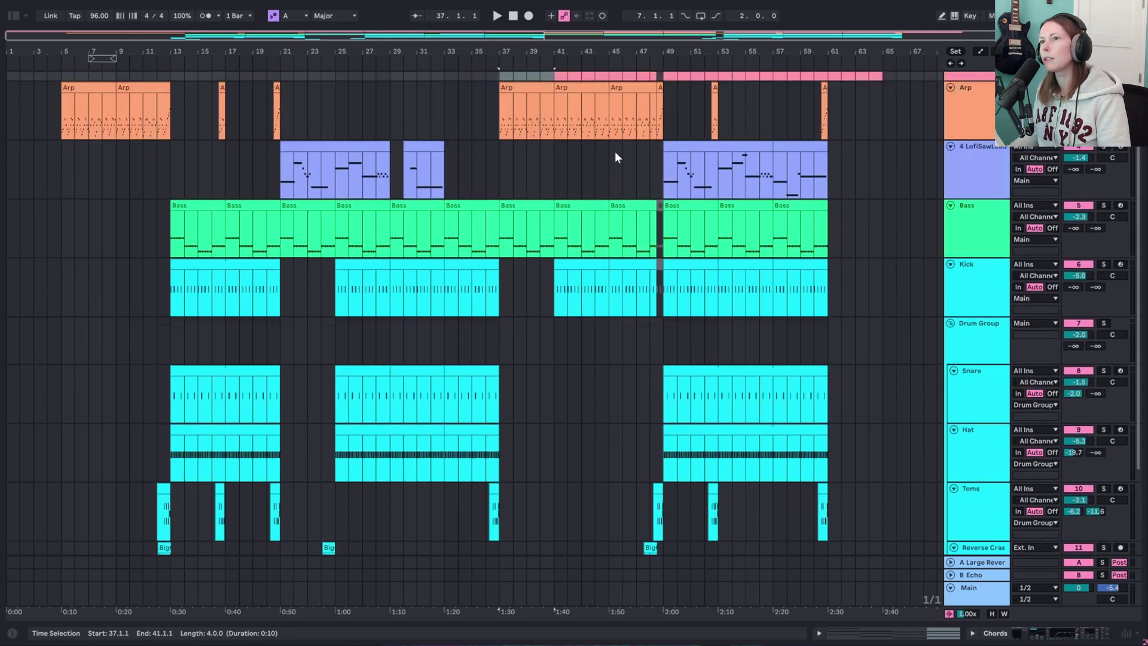
pyautogui.click(528, 139)
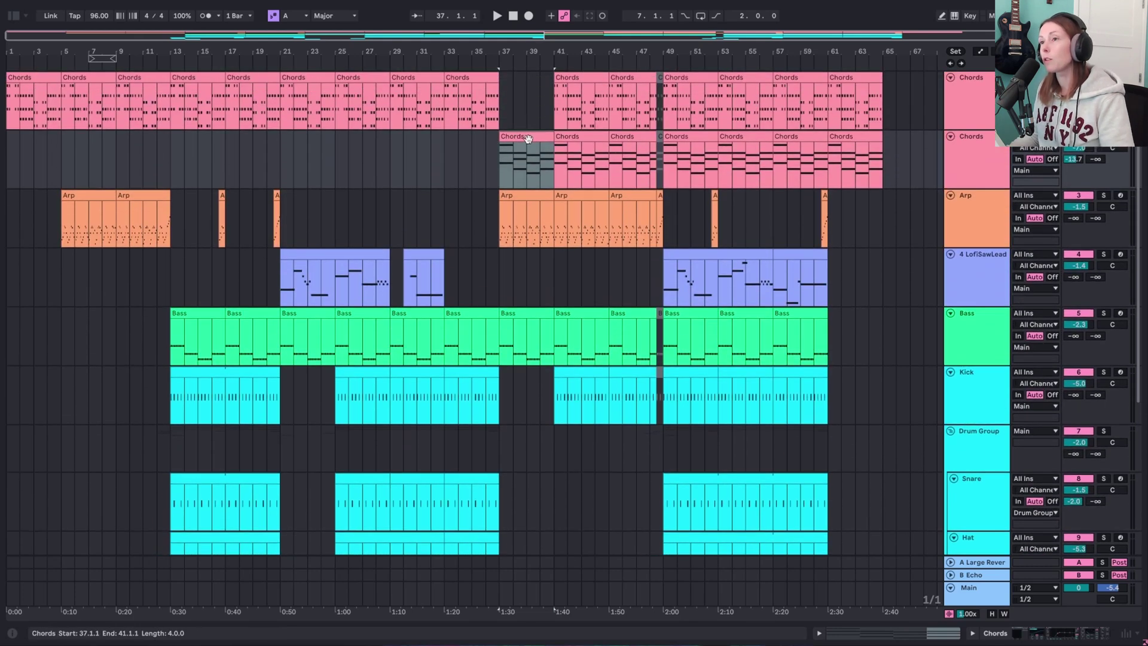
pyautogui.doubleClick(975, 157)
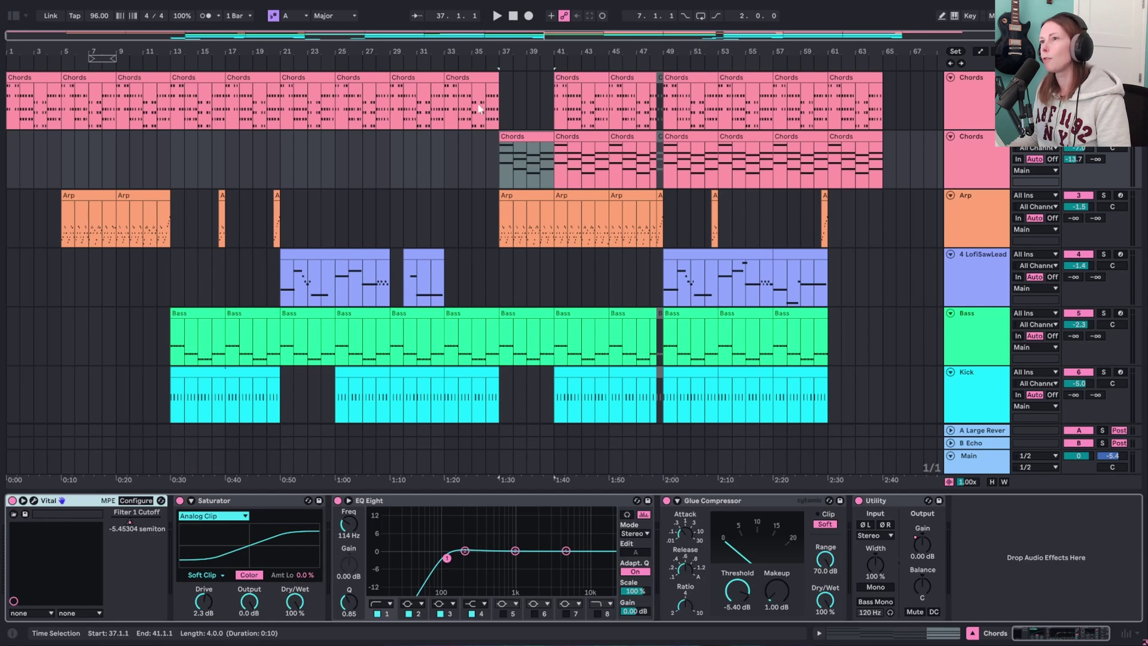
# - Examine the second Chords track's Vital patch, and play that track's clip from bar 37 with its notes shown
pyautogui.click(33, 502)
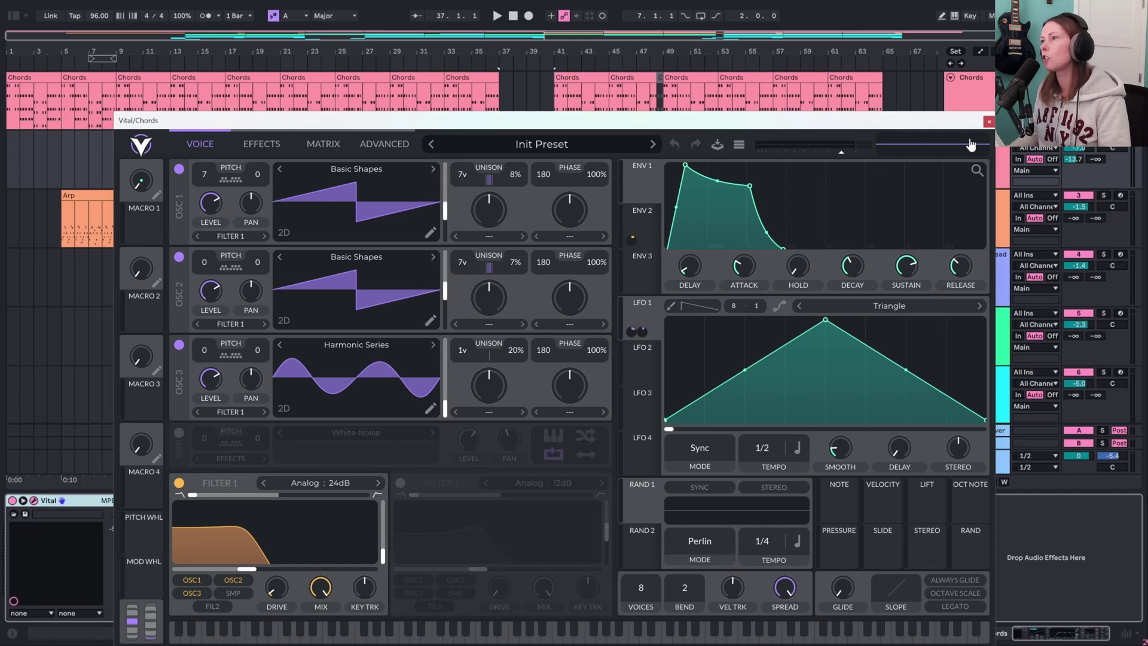
pyautogui.click(988, 122)
pyautogui.click(527, 156)
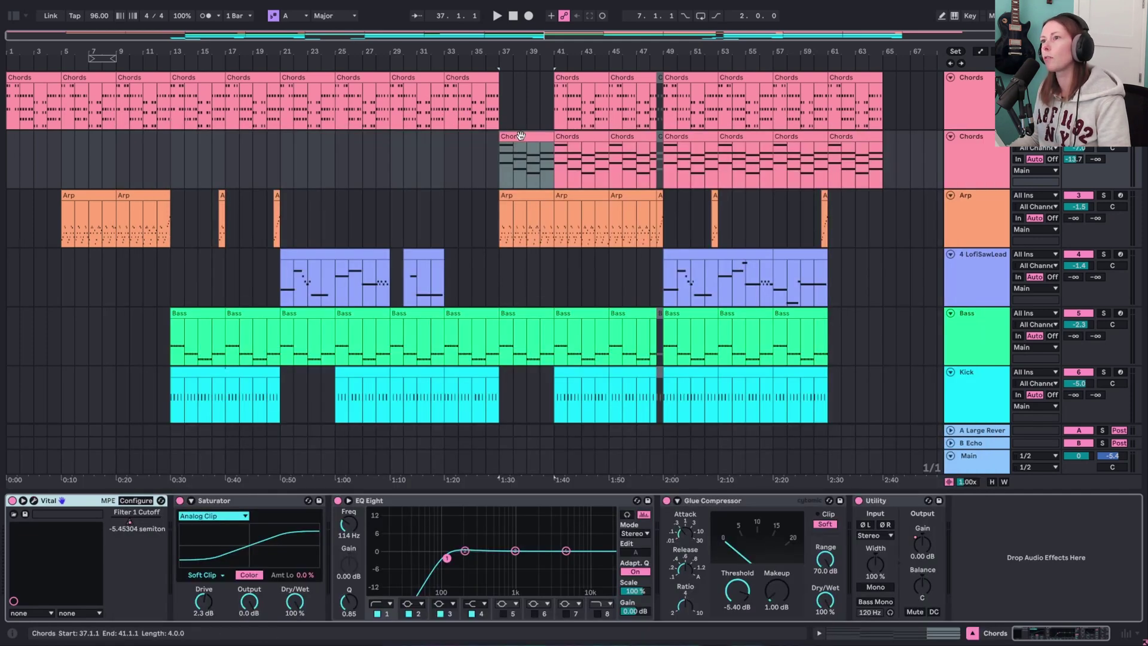
pyautogui.press('space')
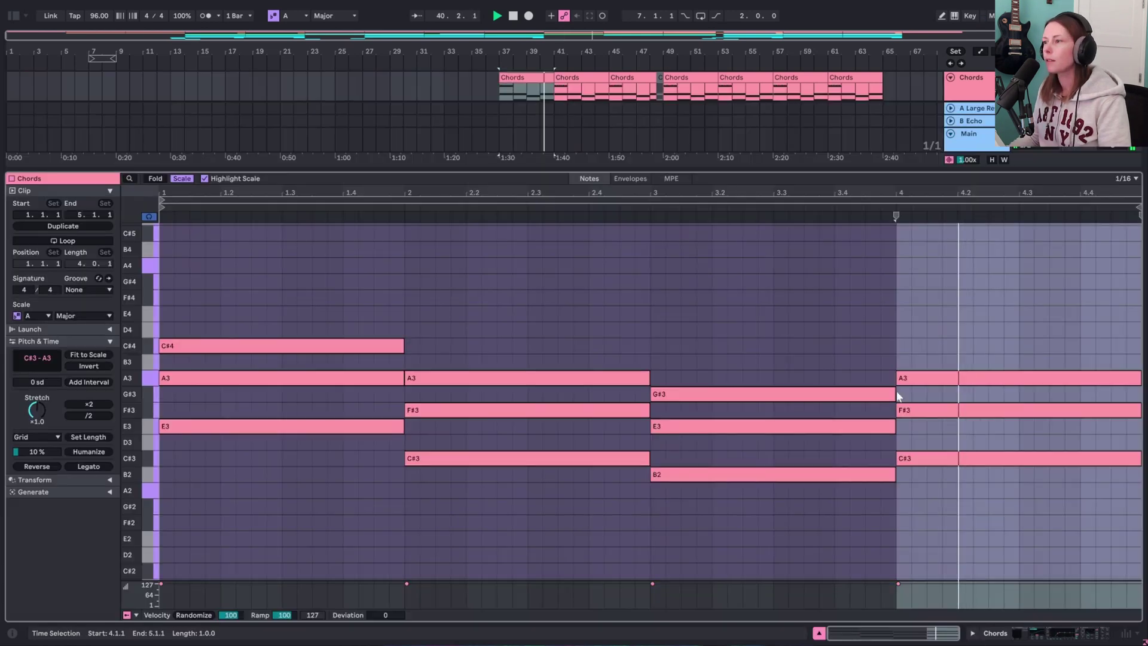
pyautogui.click(972, 632)
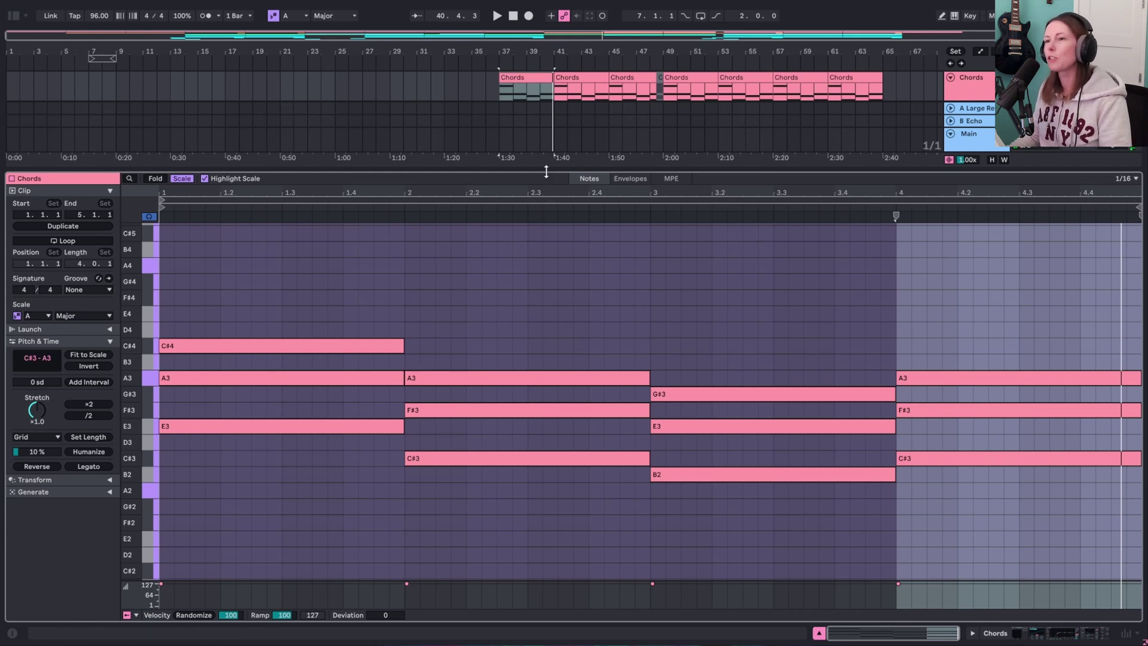
pyautogui.press('super+alt+l')
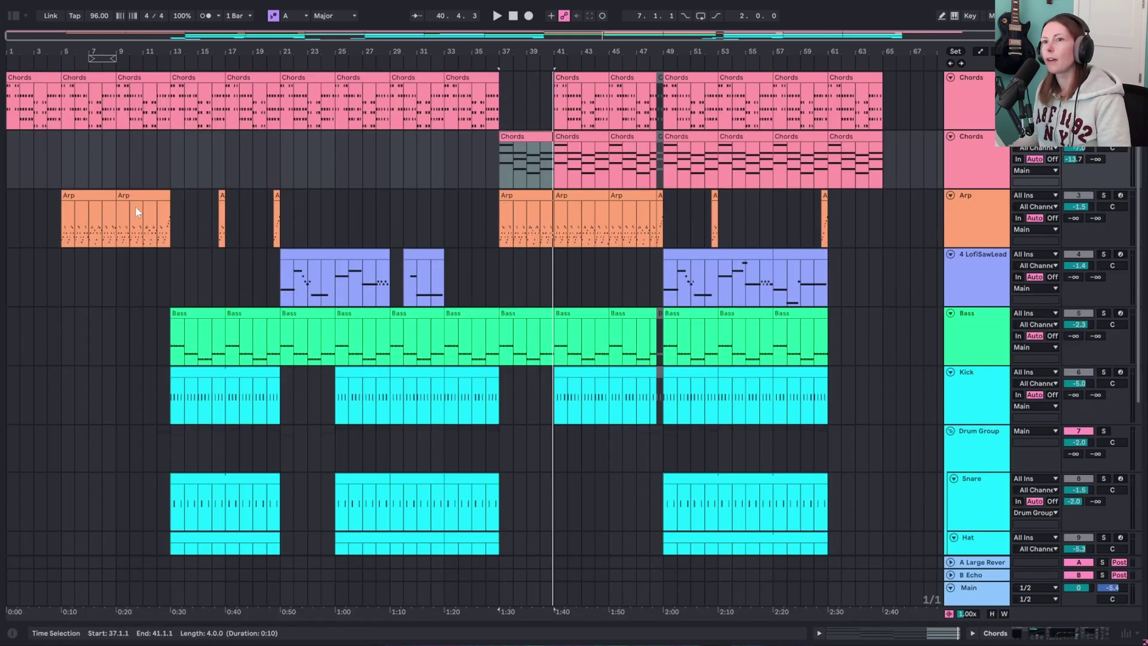
# - Open the short Arp clip at bar 16 in an enlarged note editor, play it and hide the editor
pyautogui.doubleClick(222, 200)
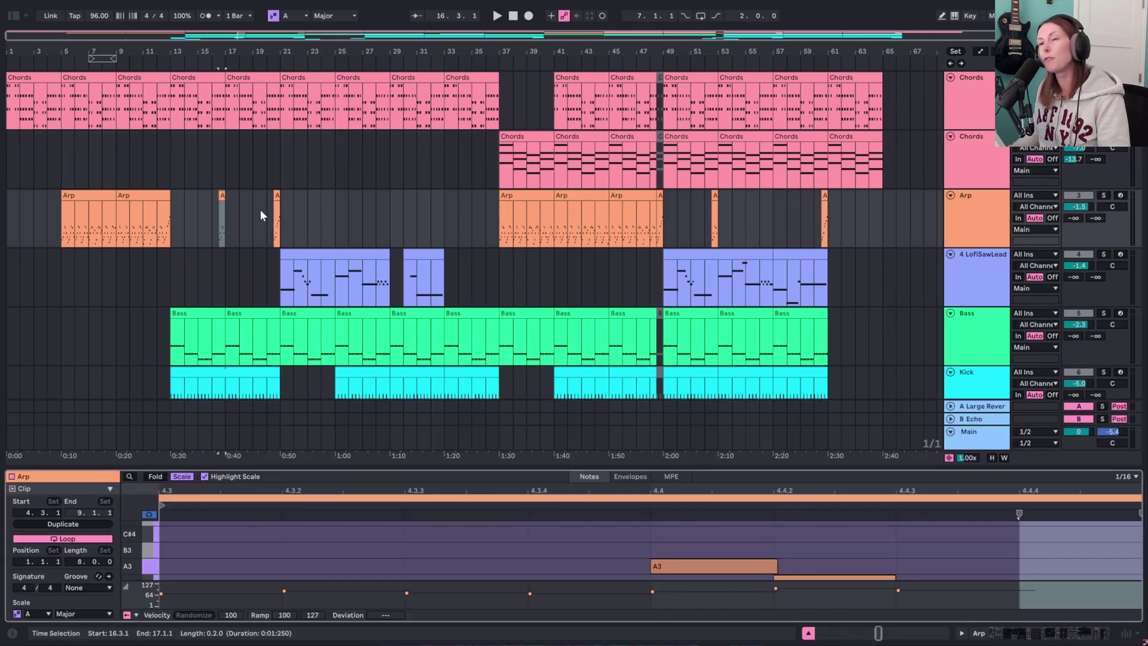
pyautogui.scroll(-2, 261, 210)
pyautogui.moveTo(464, 469); pyautogui.dragTo(489, 206)
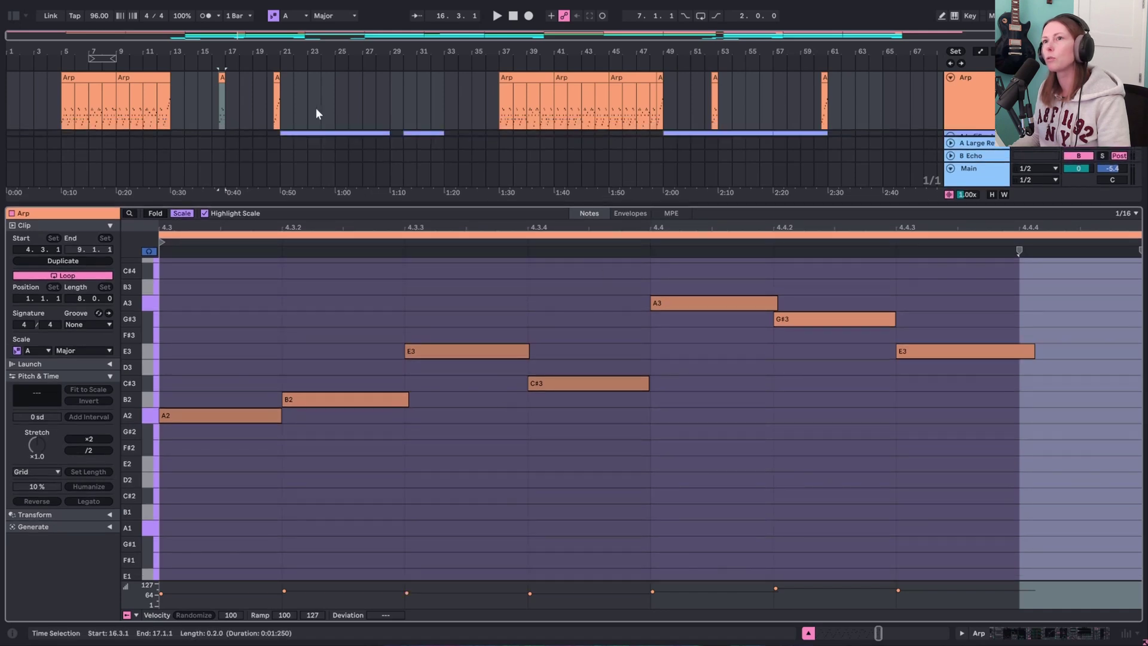
pyautogui.press('space')
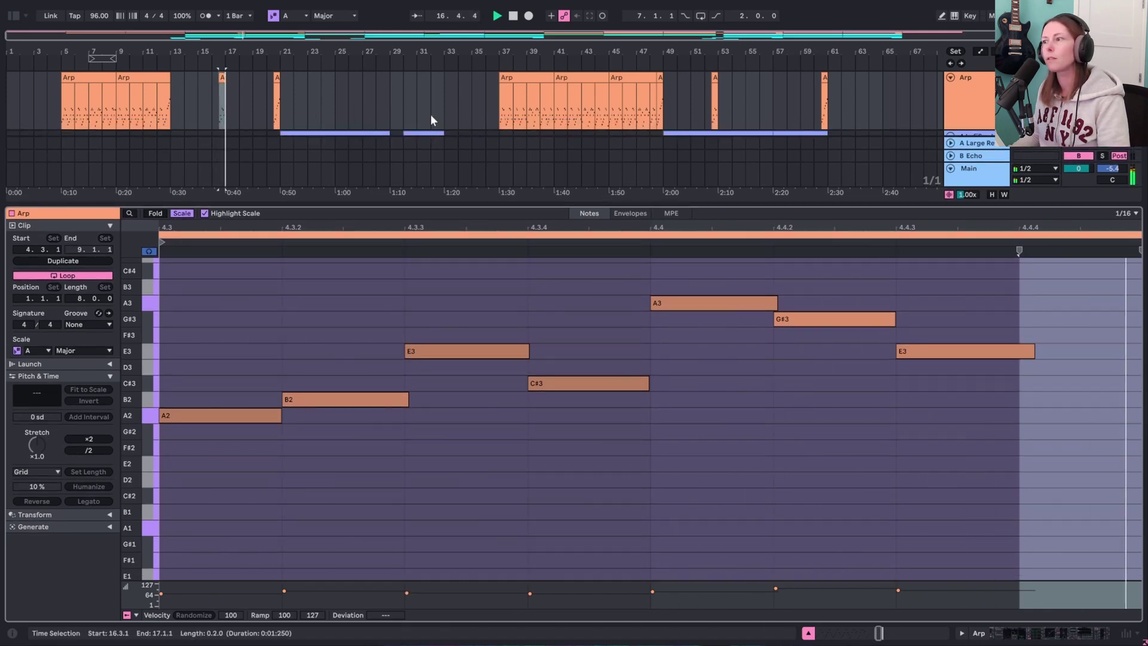
pyautogui.press('space')
pyautogui.press('super+alt+l')
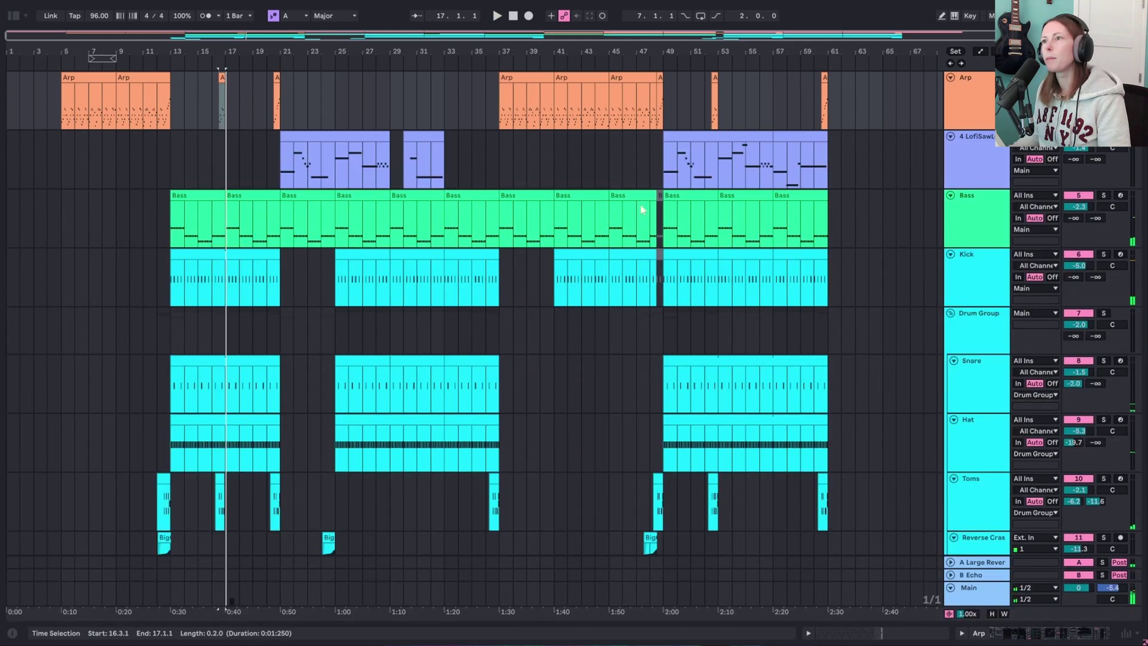
# - Select the lead clip at bar 21 and look over the Kick, Drum Group, Toms and crash tracks
pyautogui.click(299, 281)
pyautogui.scroll(-5, 950, 241)
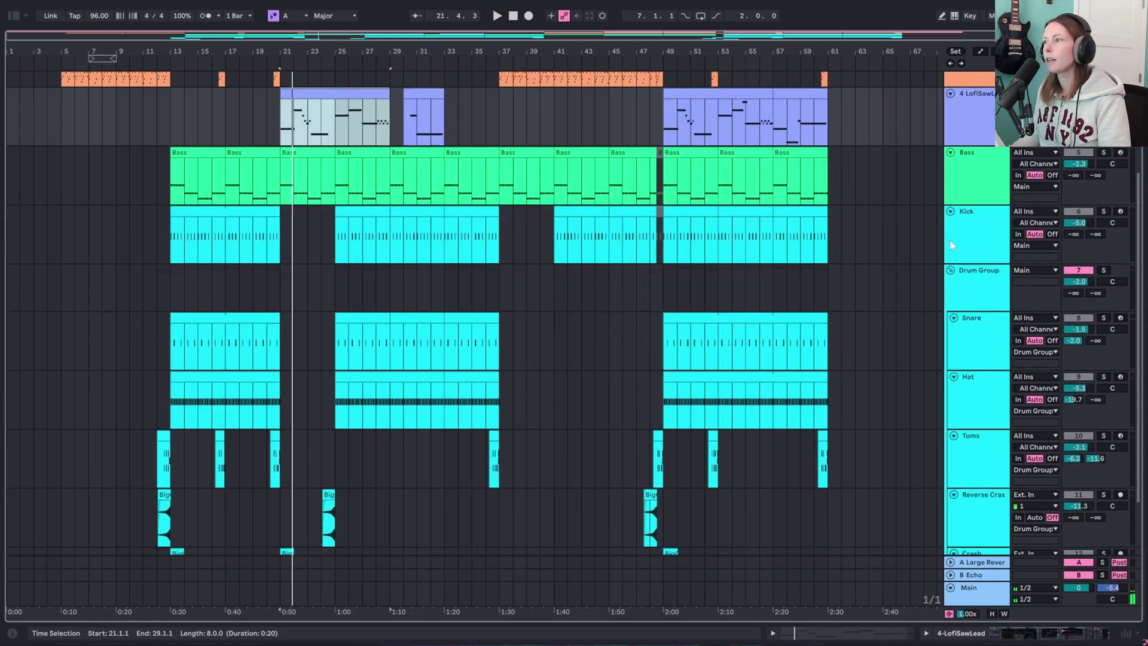
pyautogui.scroll(-3, 974, 239)
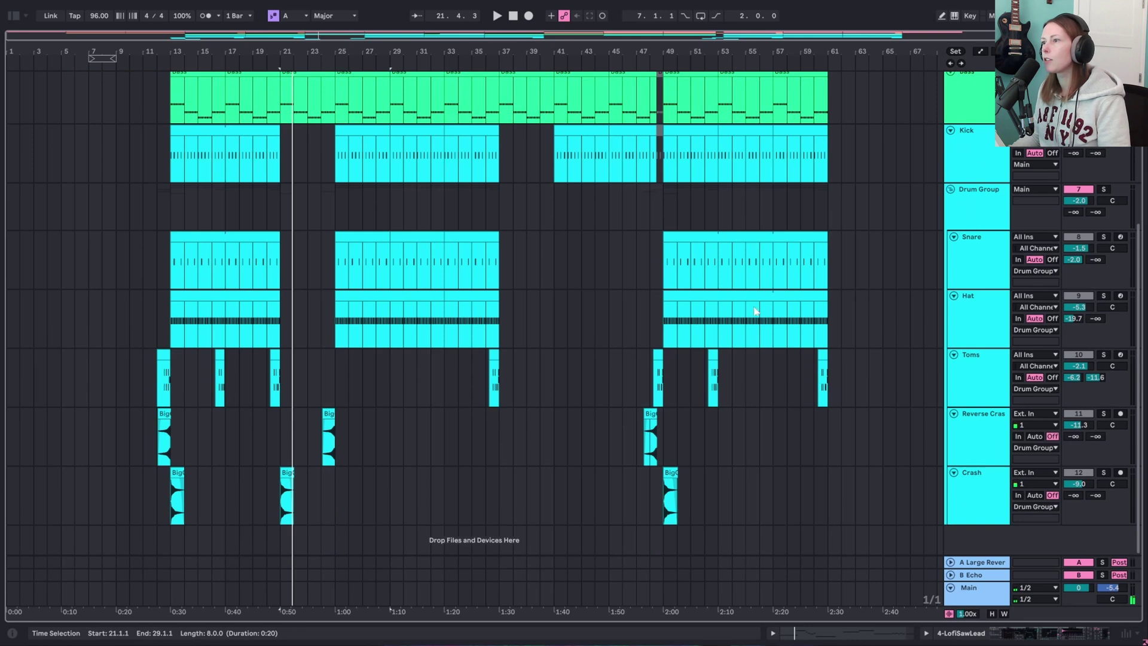
# - Listen to the Crash clip at bar 13 and the Reverse Crash clip at bar 12, each with its track soloed
pyautogui.click(974, 428)
pyautogui.click(176, 471)
pyautogui.press('space')
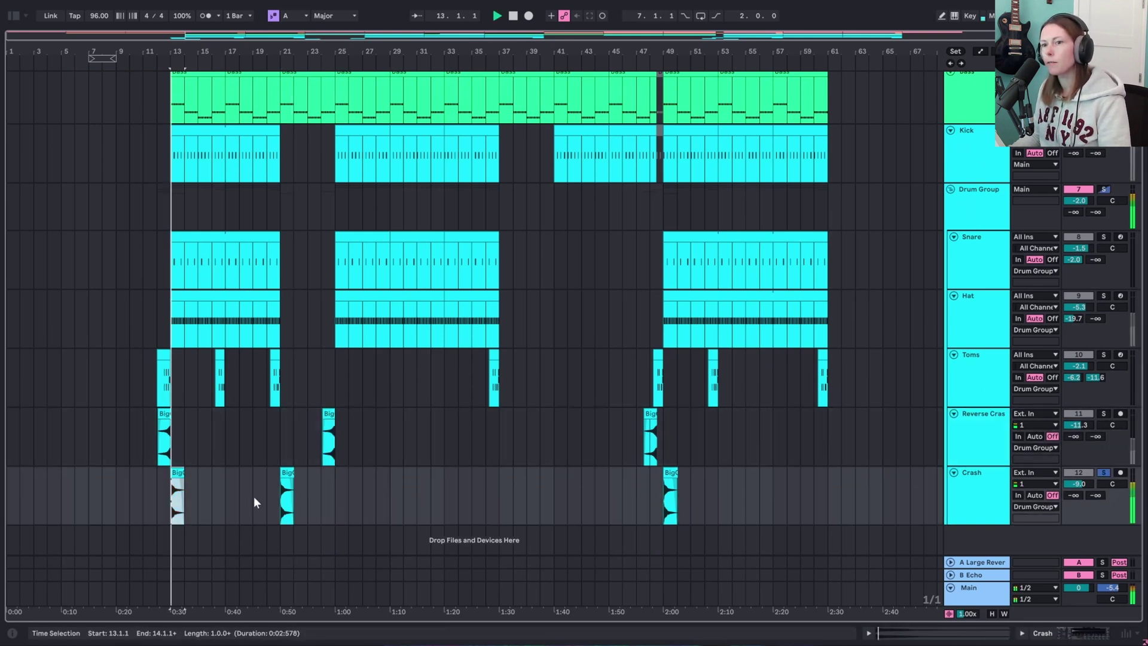
pyautogui.click(165, 429)
pyautogui.press('space')
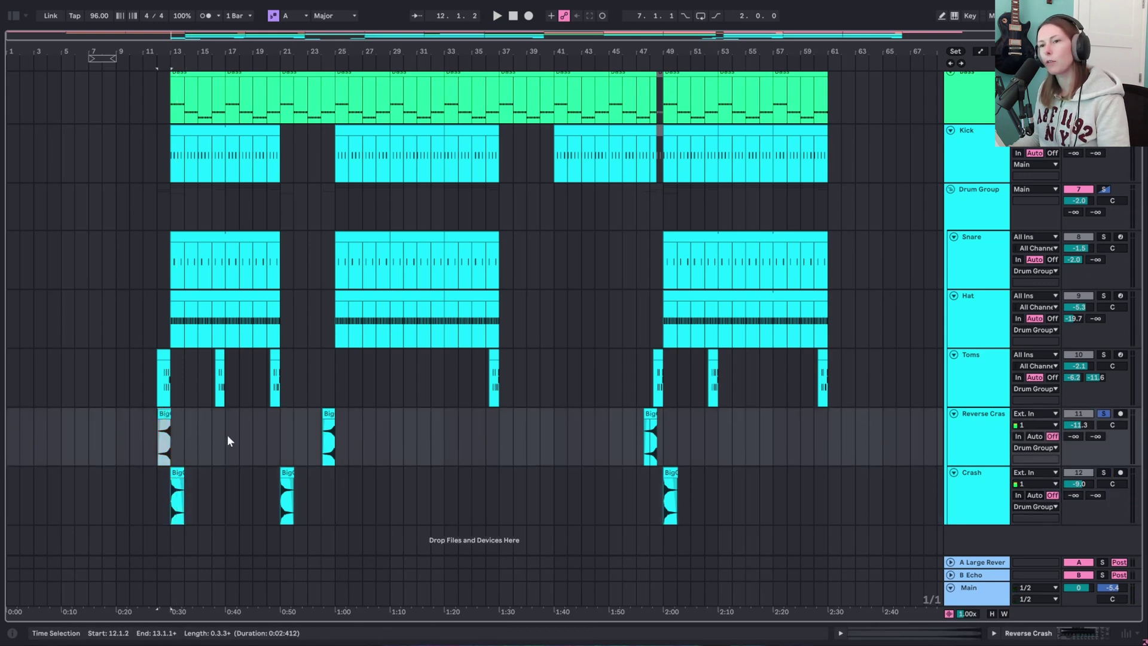
pyautogui.press('space')
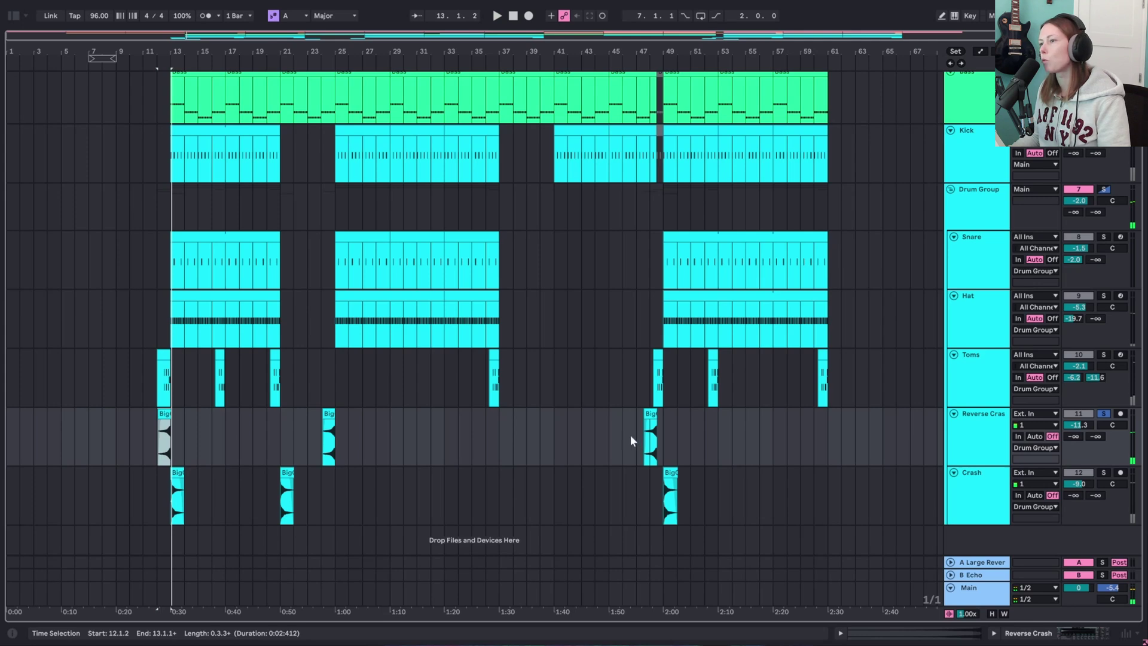
# - Show the automation lanes and examine the filter automation on the Chords, Arp and Main tracks
pyautogui.scroll(2, 800, 467)
pyautogui.doubleClick(977, 250)
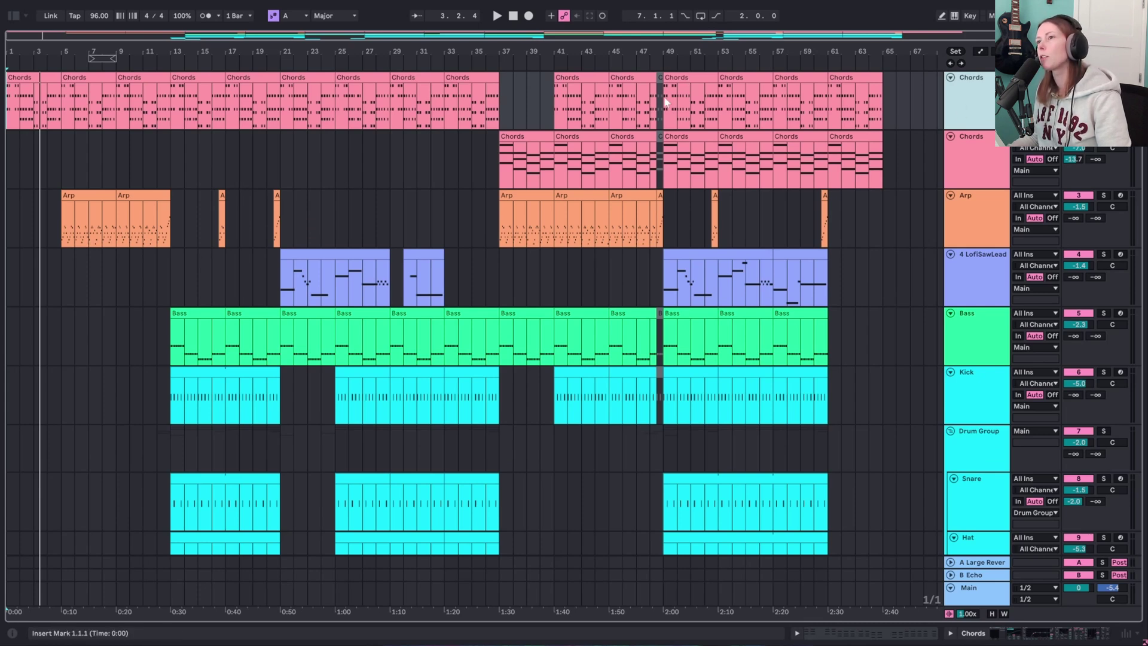
pyautogui.press('a')
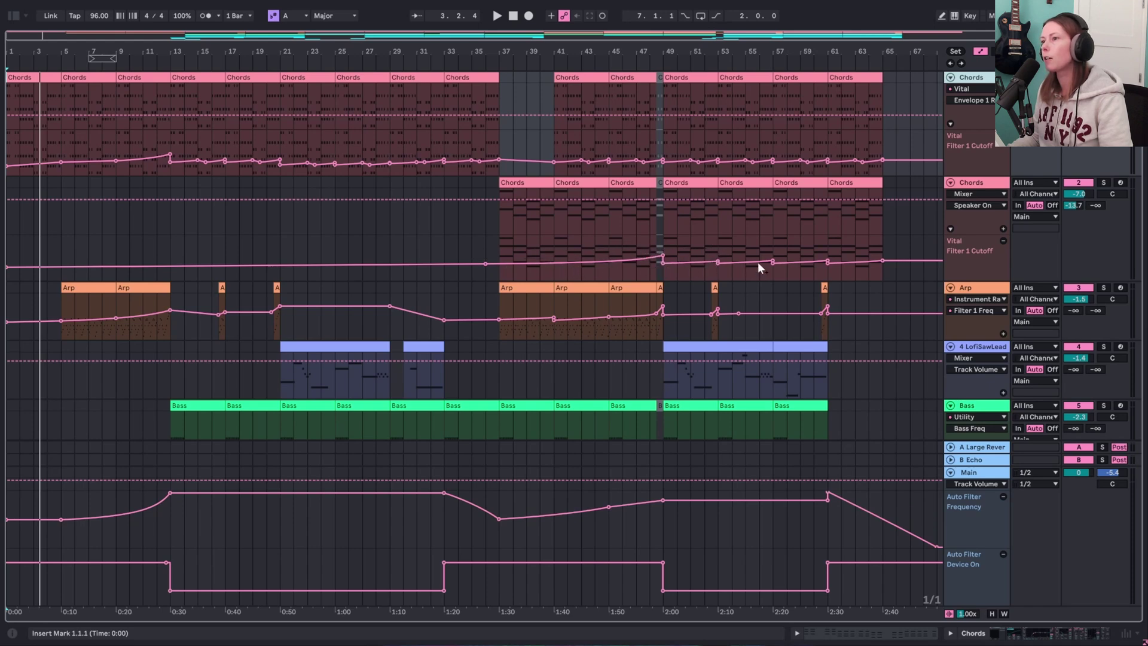
pyautogui.scroll(-3, 798, 225)
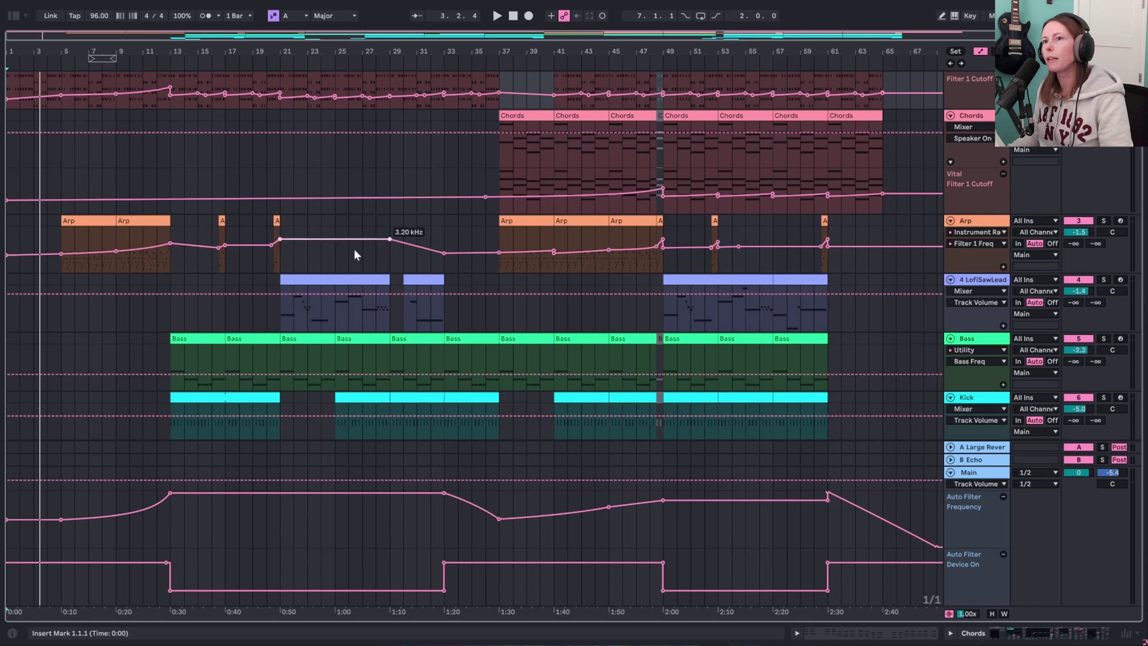
pyautogui.scroll(-3, 923, 187)
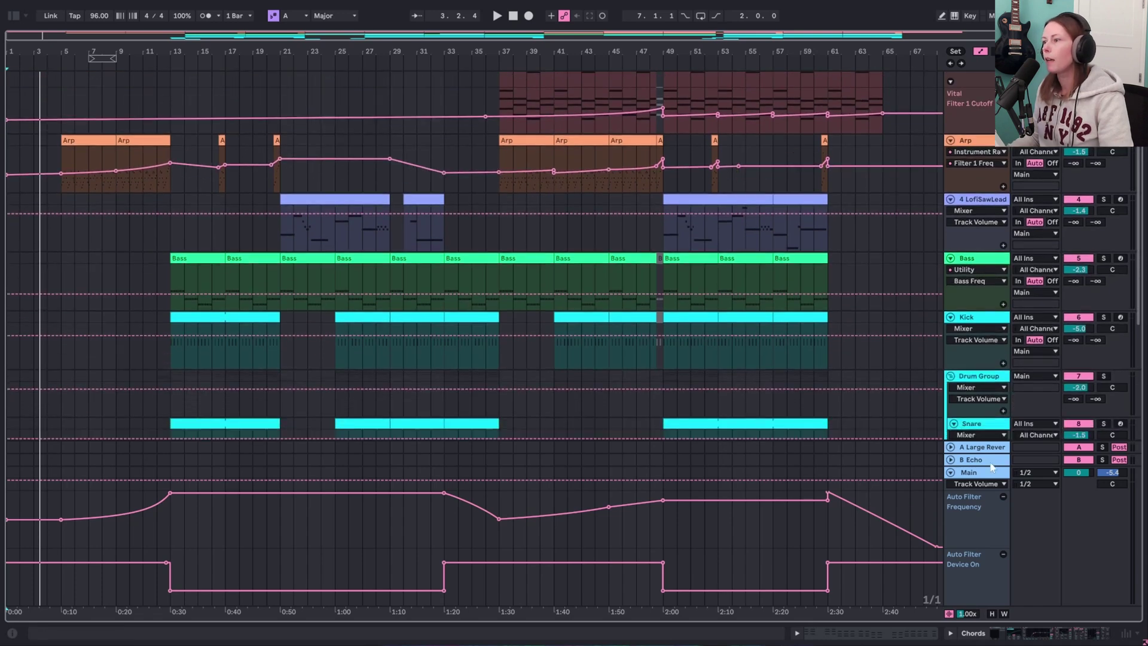
# - Show the Main track's effect devices and play the arrangement from the beginning, looking over the tracks' automation
pyautogui.click(976, 472)
pyautogui.doubleClick(975, 472)
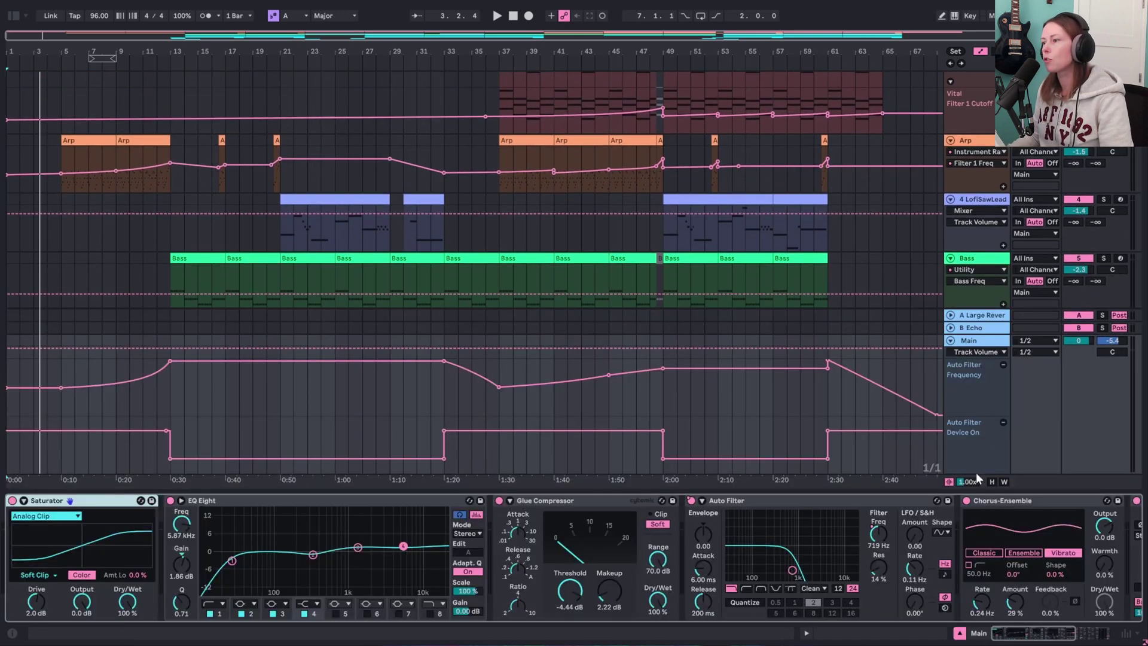
pyautogui.click(513, 16)
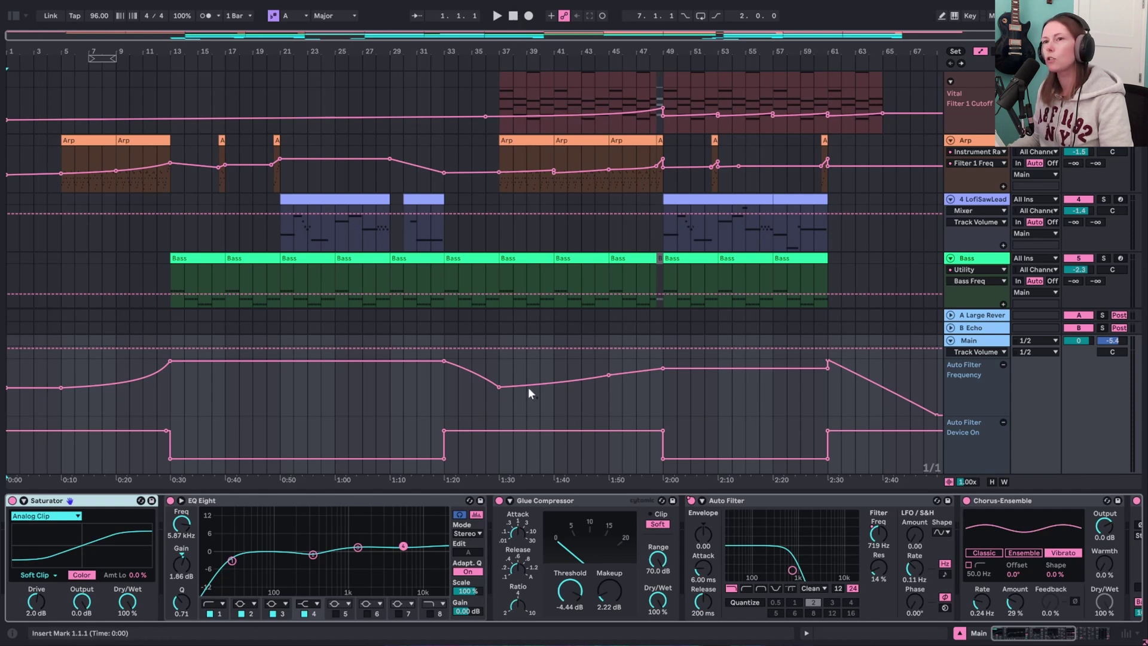
pyautogui.press('space')
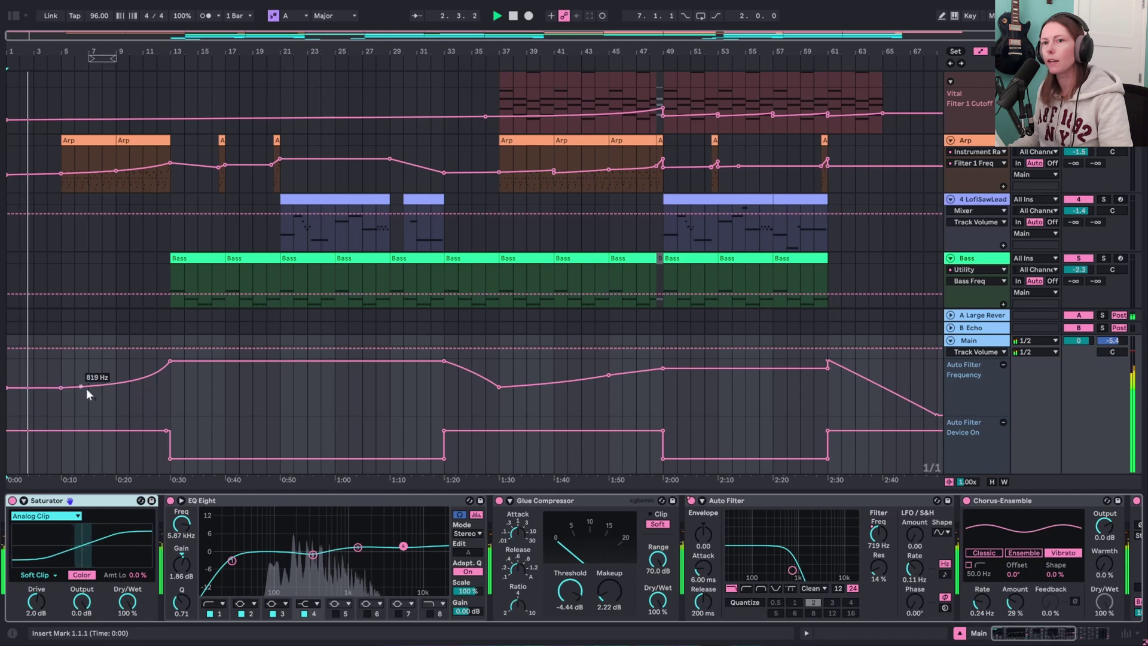
pyautogui.scroll(-3, 200, 268)
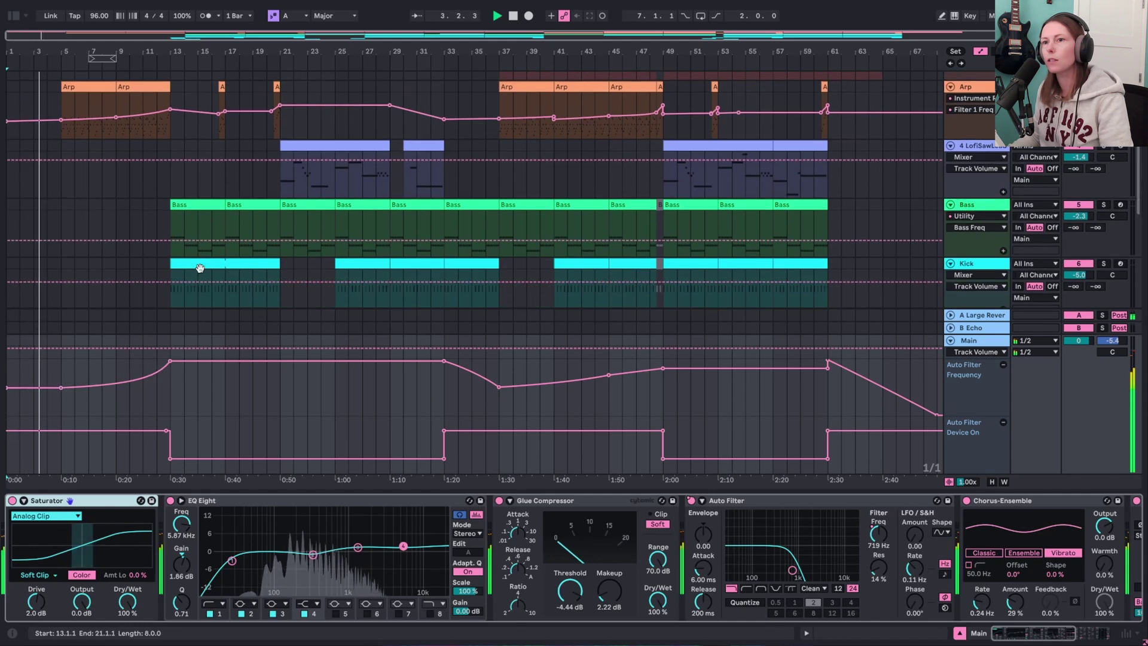
pyautogui.scroll(-3, 200, 268)
pyautogui.scroll(6, 217, 257)
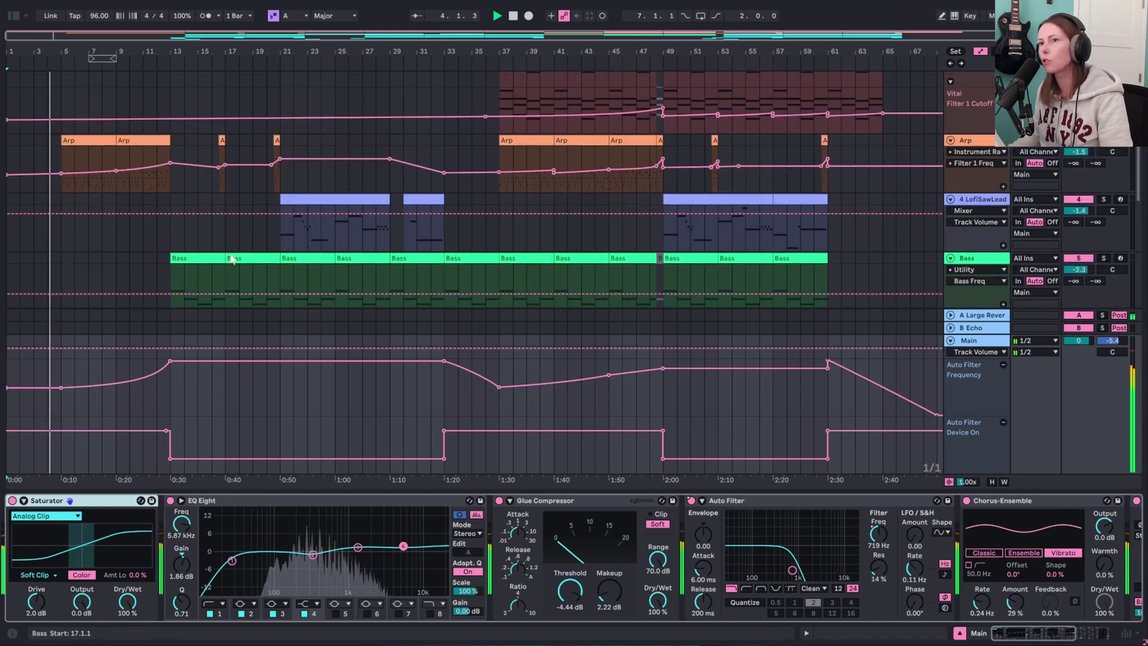
pyautogui.scroll(2, 232, 257)
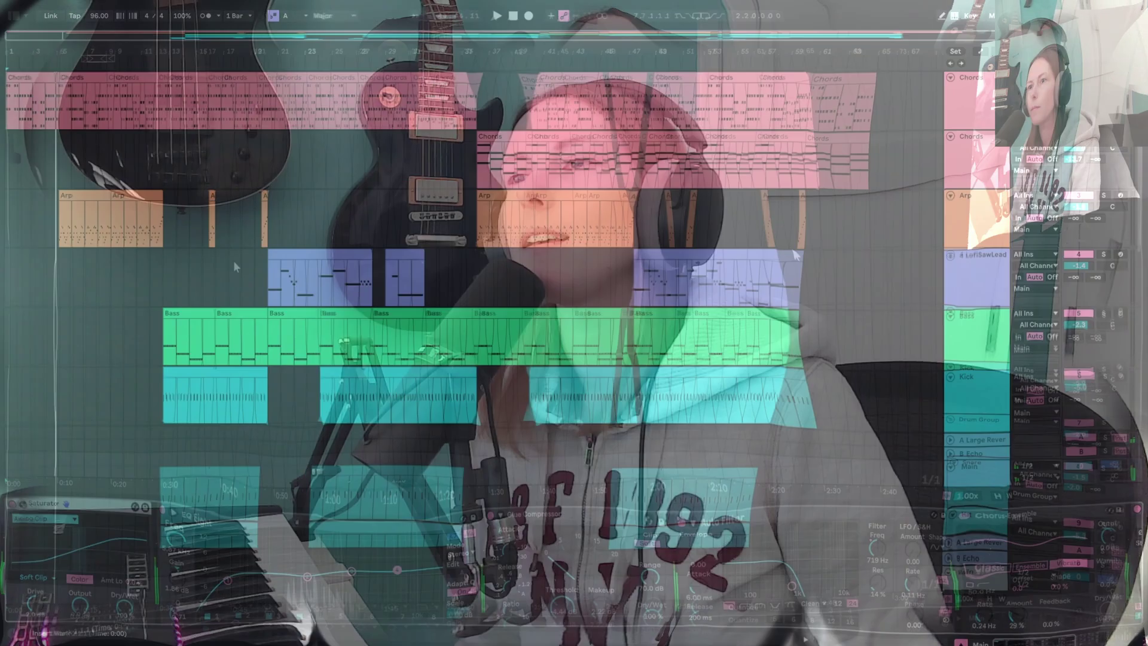